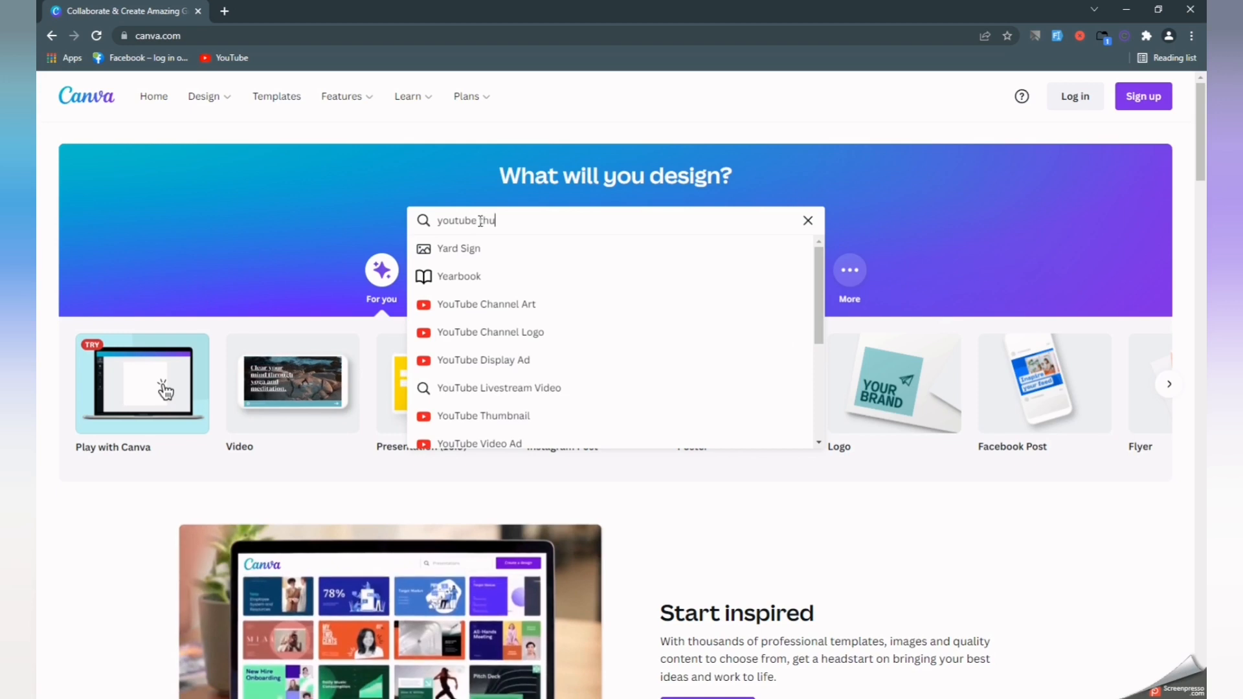
Create a blank YouTube Thumbnail design and dismiss the welcome video and editor tour.
type("l")
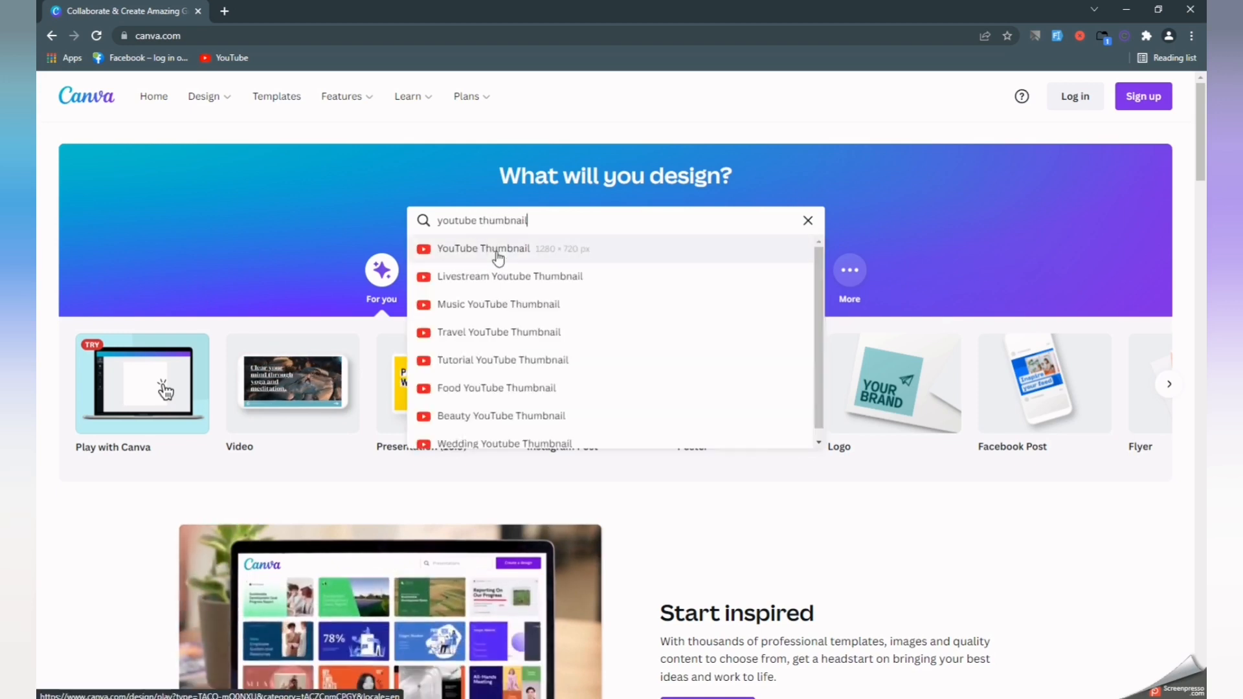
left_click(495, 250)
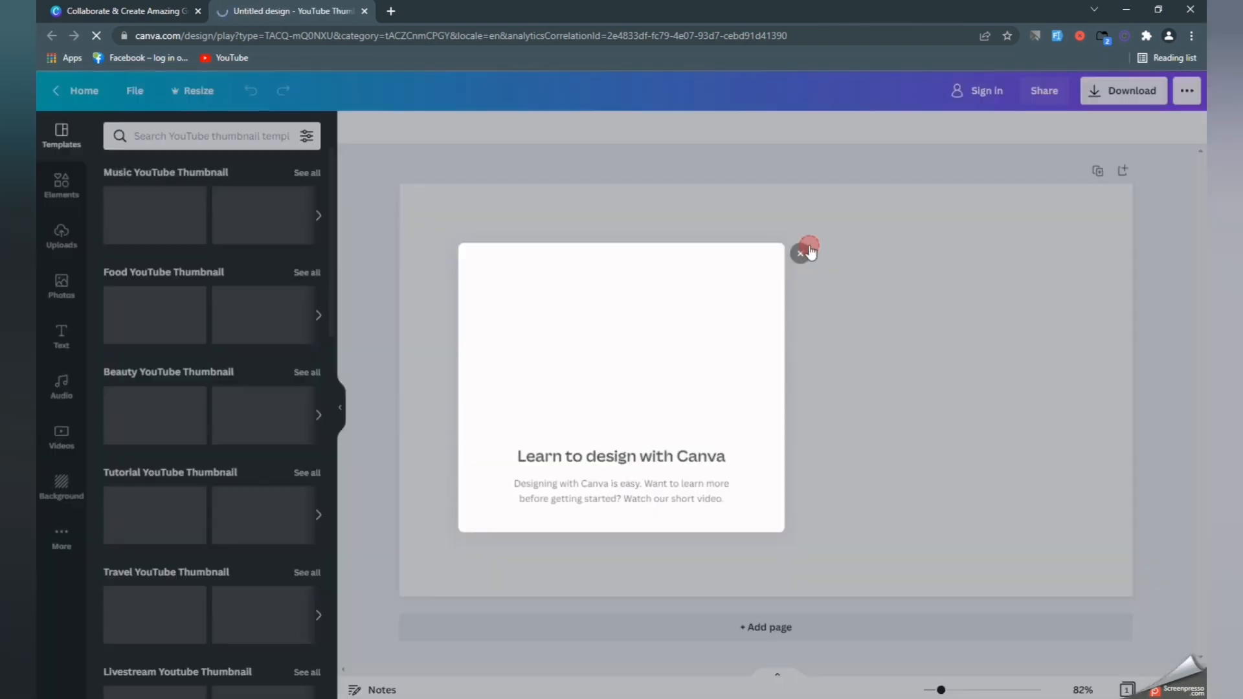
left_click(809, 245)
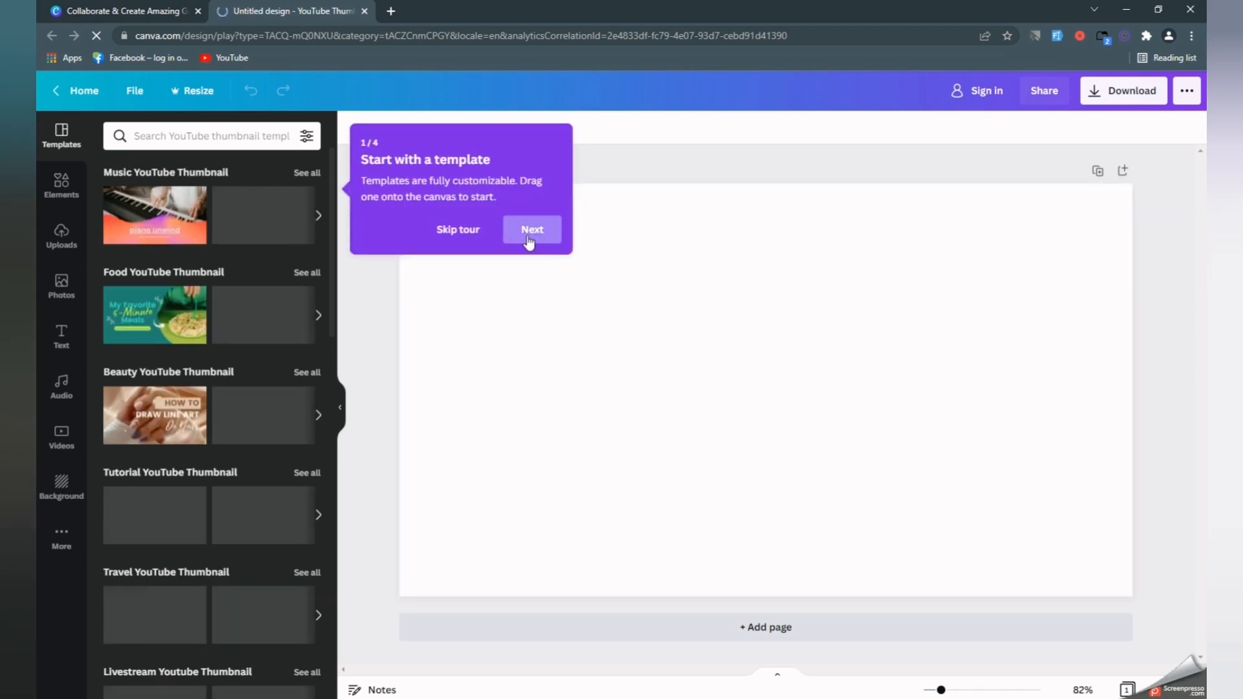
left_click(532, 230)
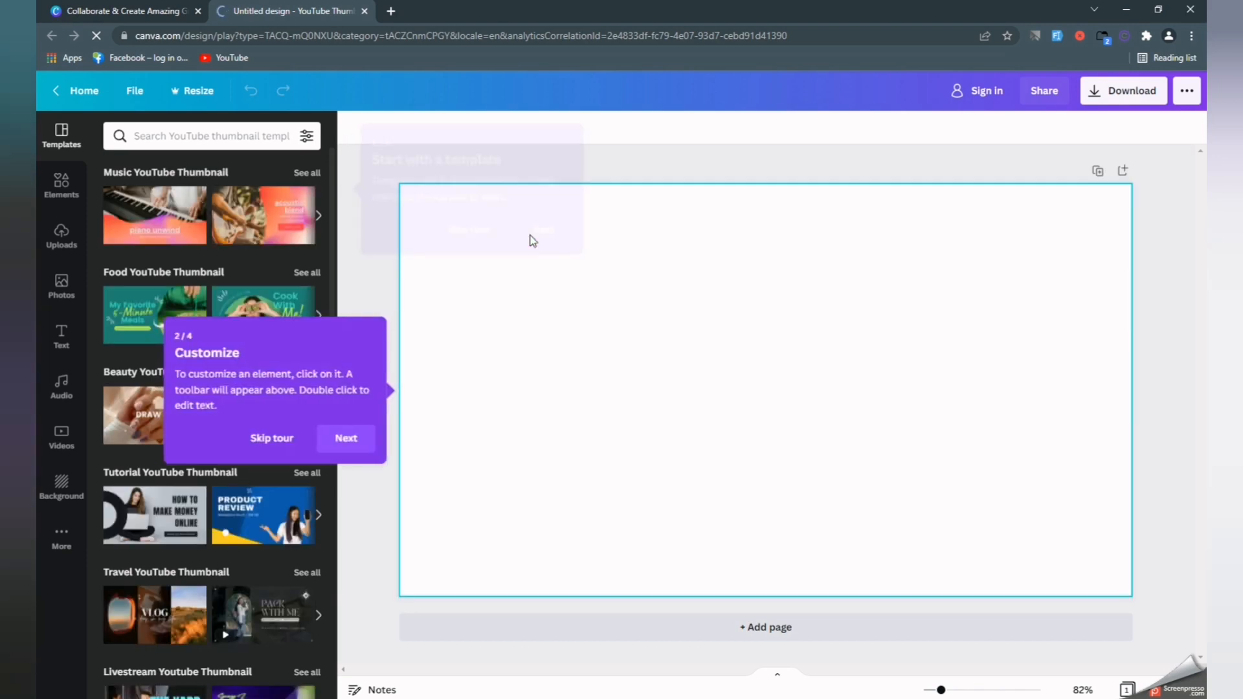
left_click(341, 438)
left_click(306, 341)
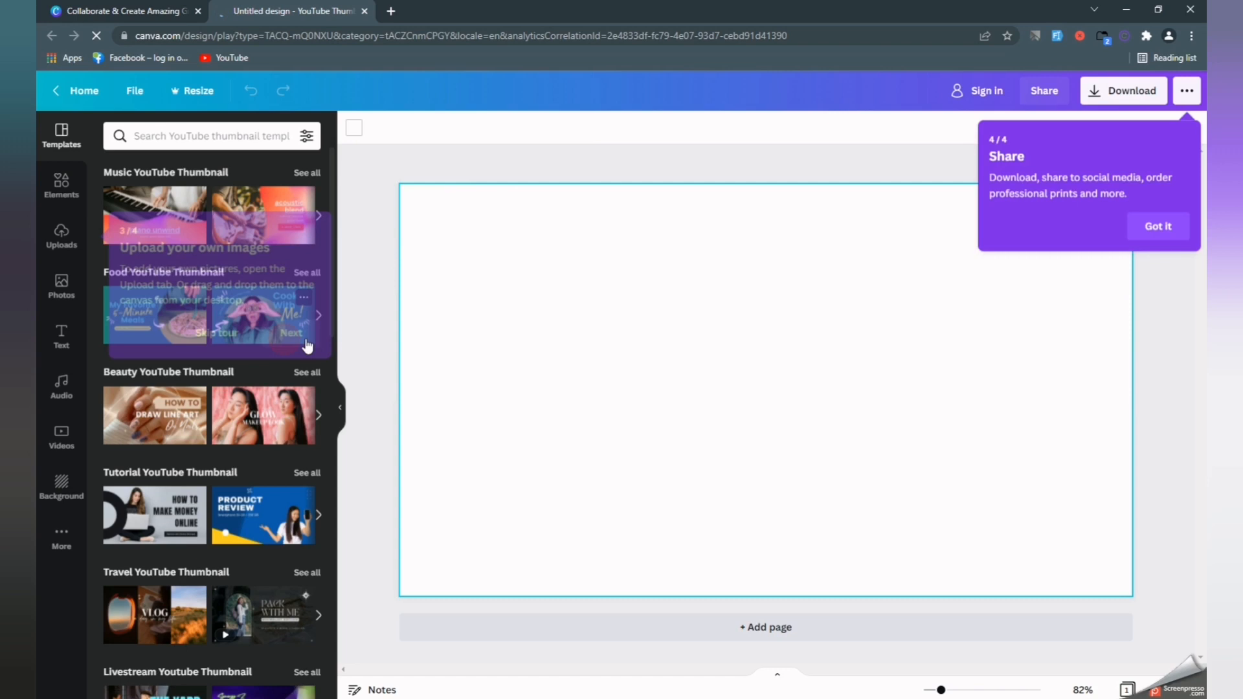
left_click(1149, 231)
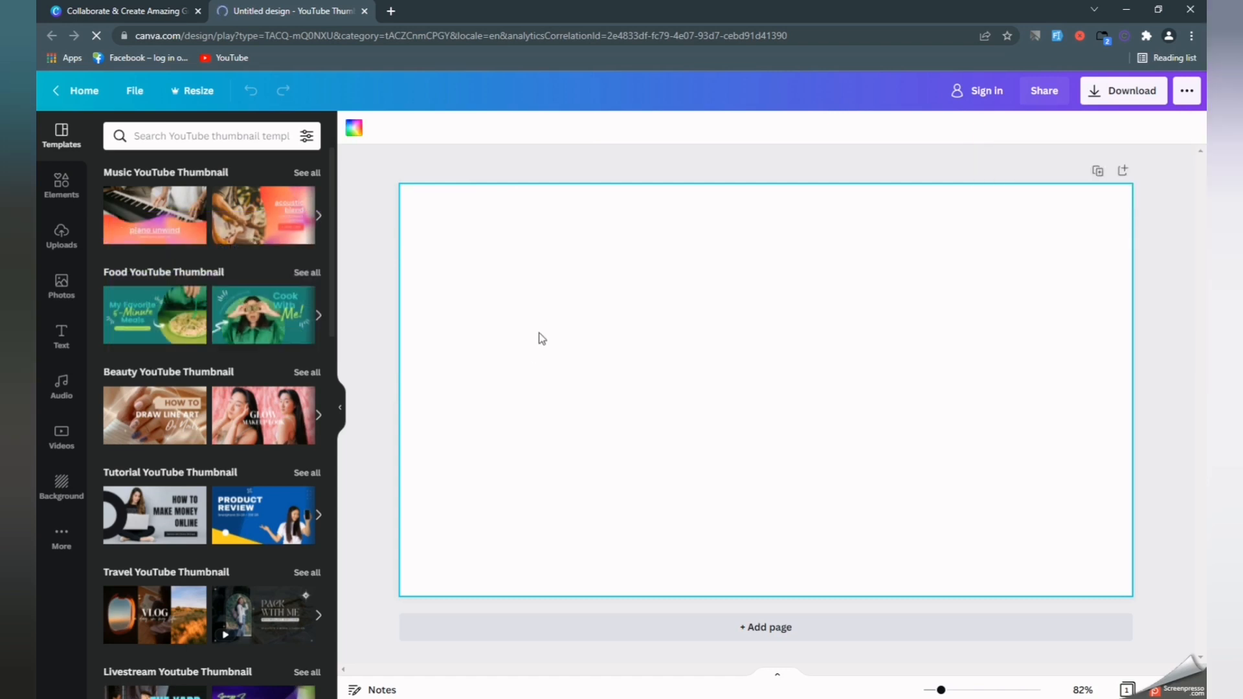
Search Google for 'blue background' in a new tab.
left_click(393, 12)
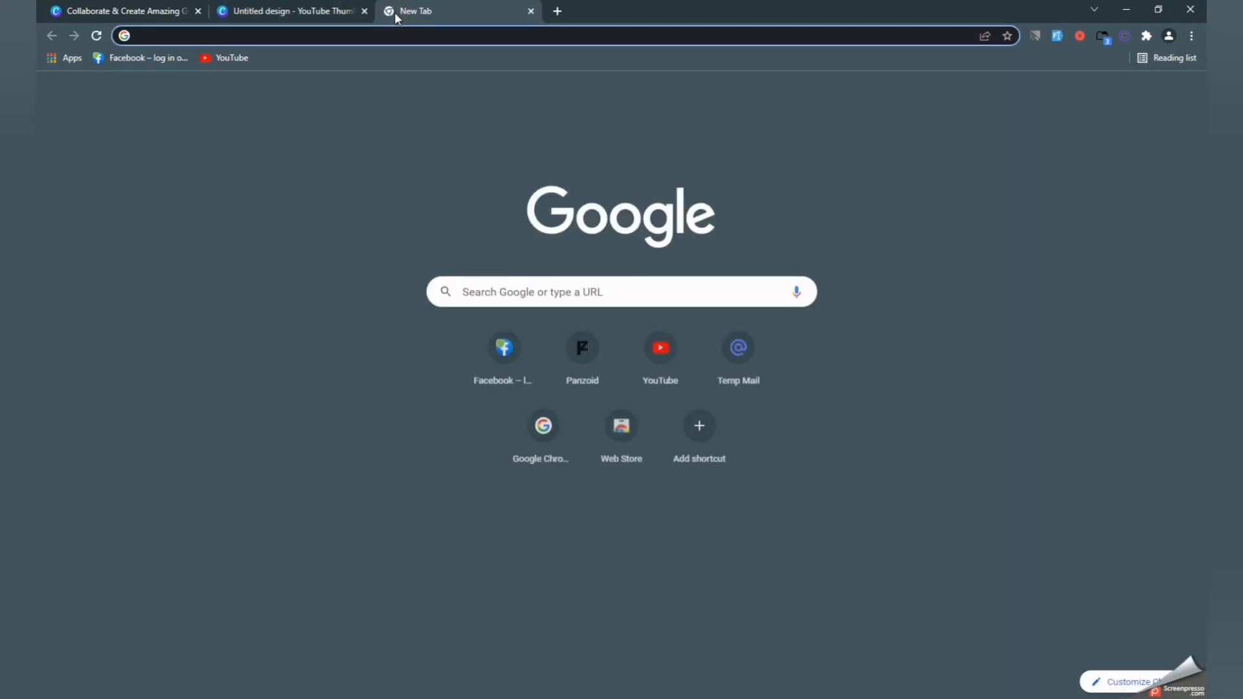
type("bac")
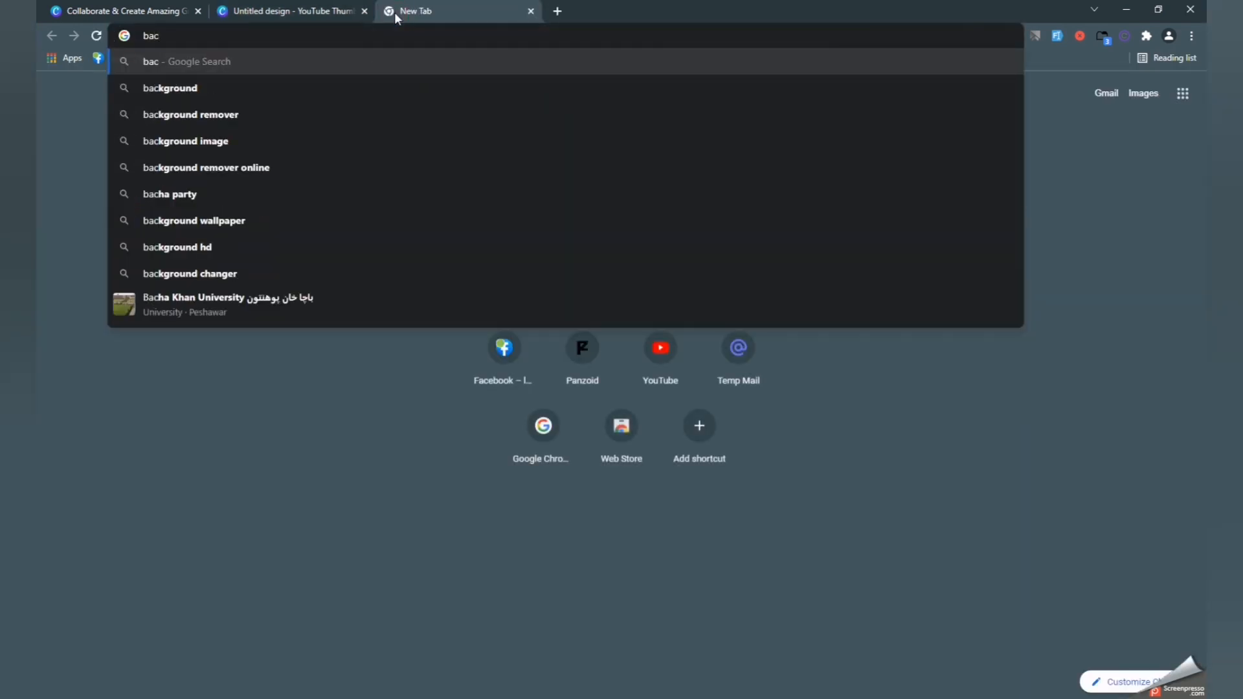
key("BackSpace")
key("BackSpace")
key("BackSpace")
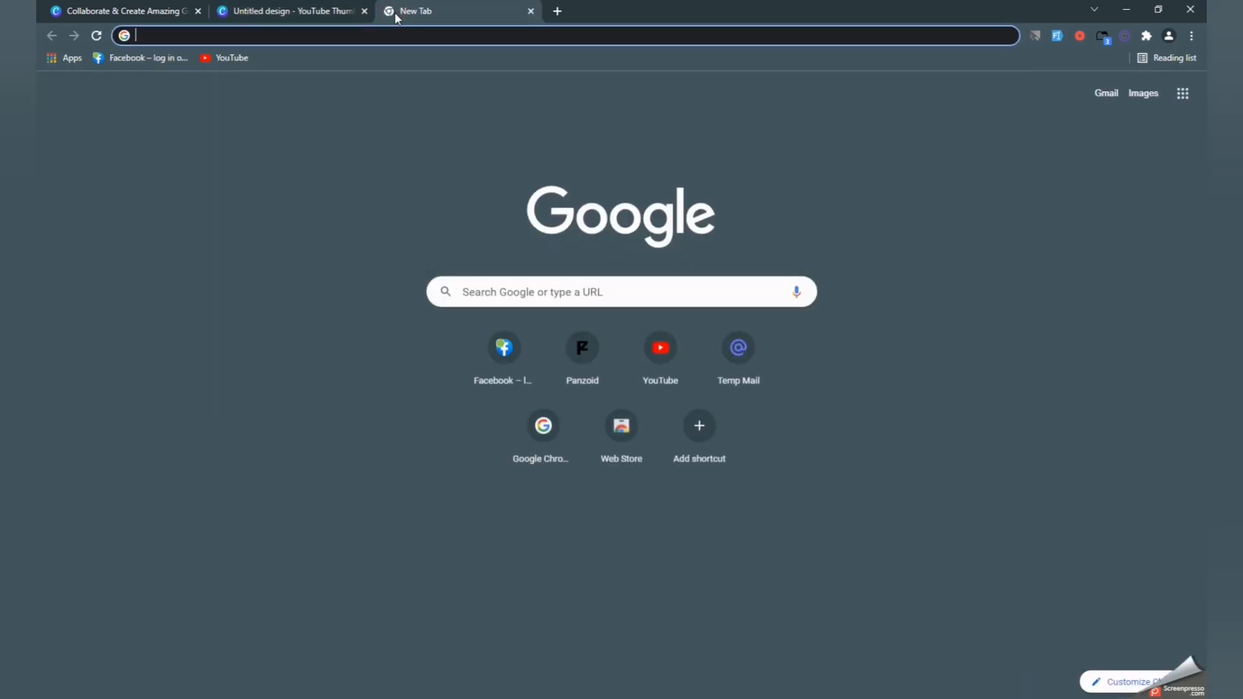
type("blue")
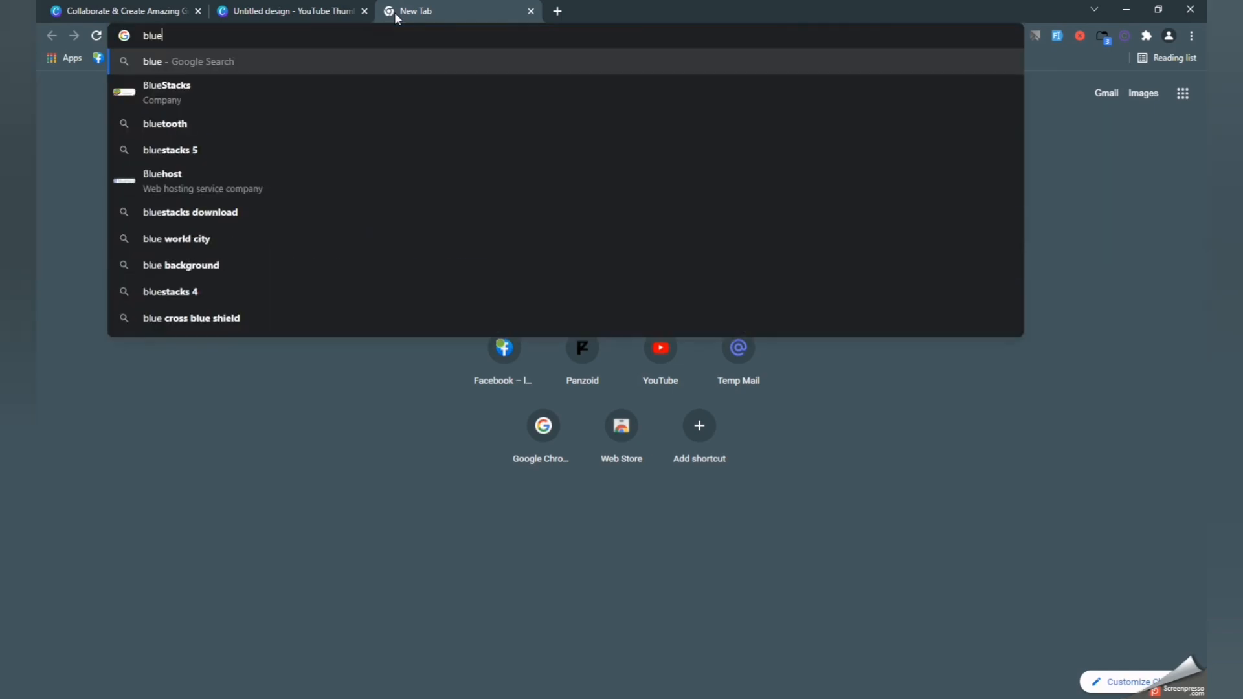
key("Down")
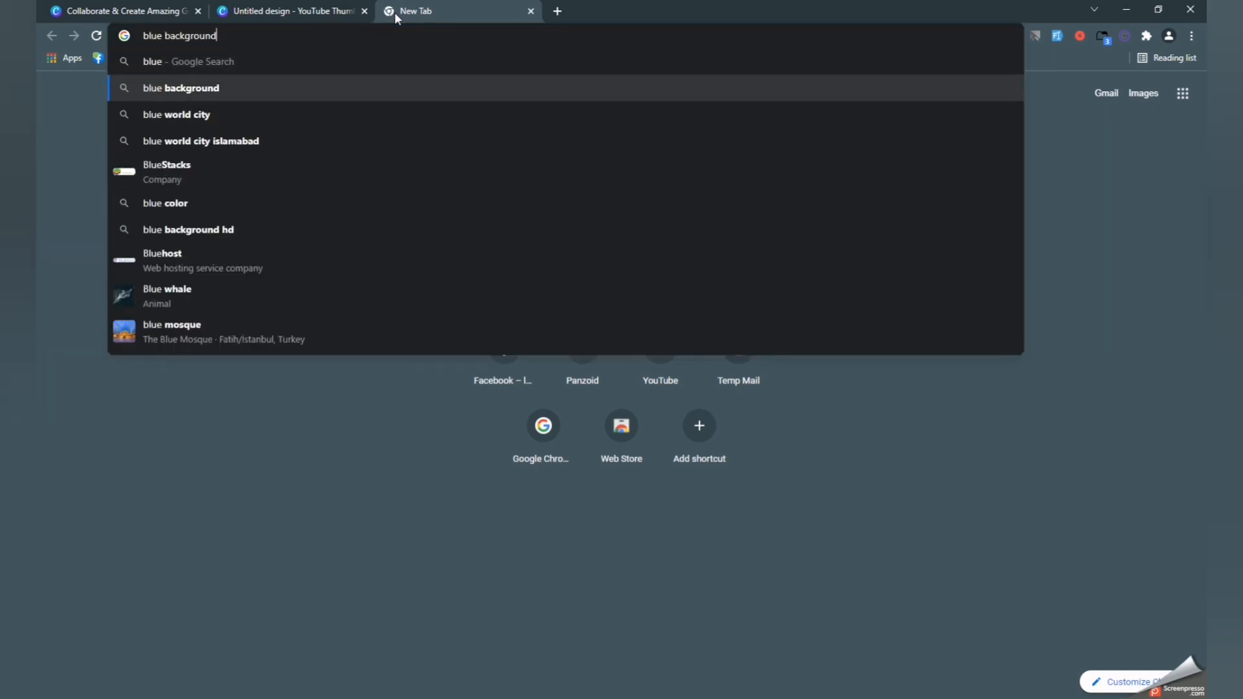
key("Return")
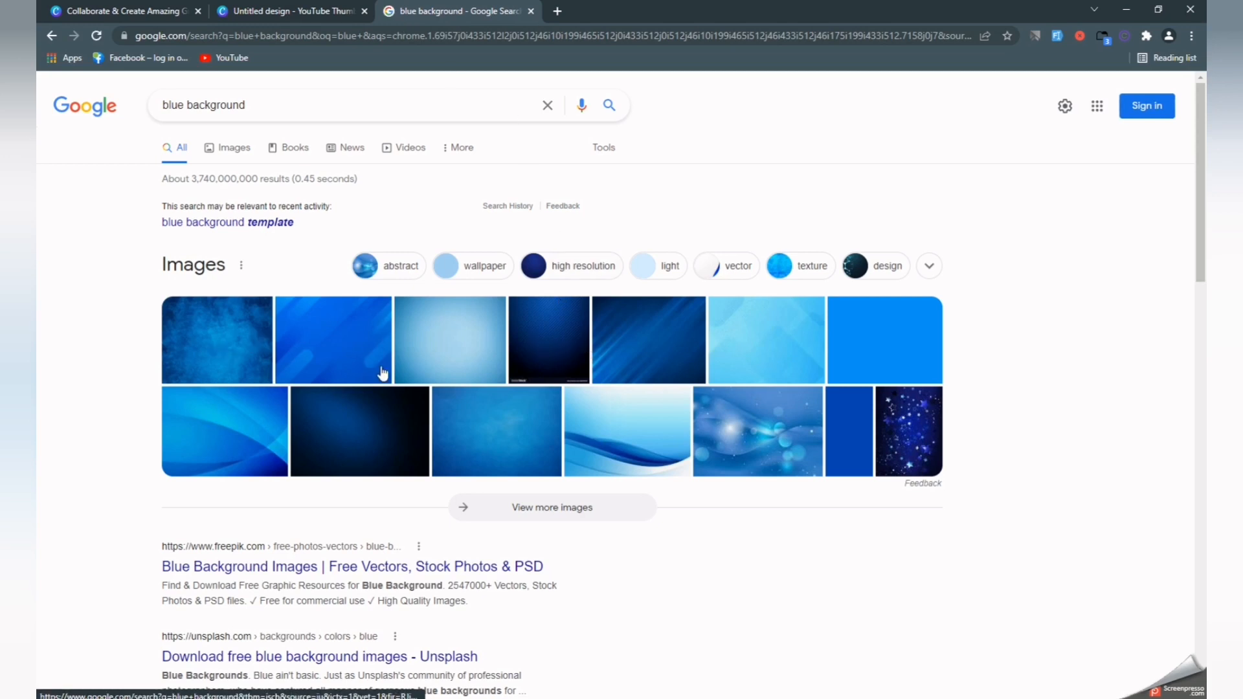
Save the dark blue striped image to the Desktop.
left_click(545, 337)
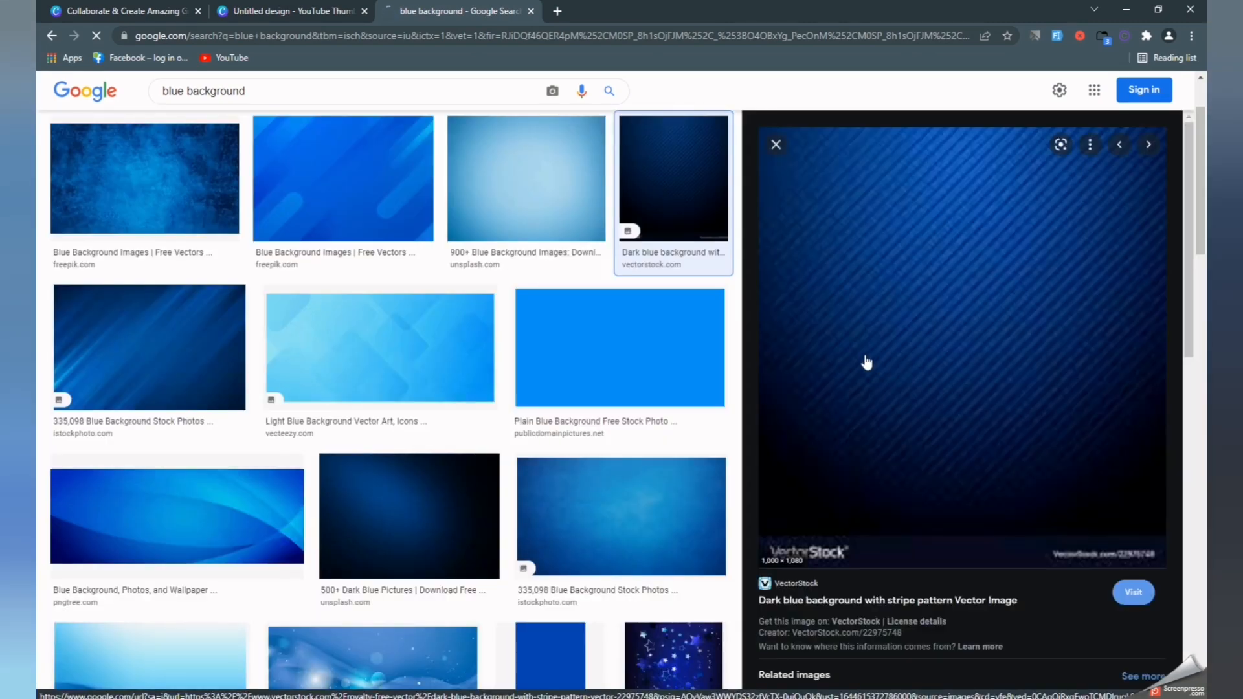
right_click(866, 304)
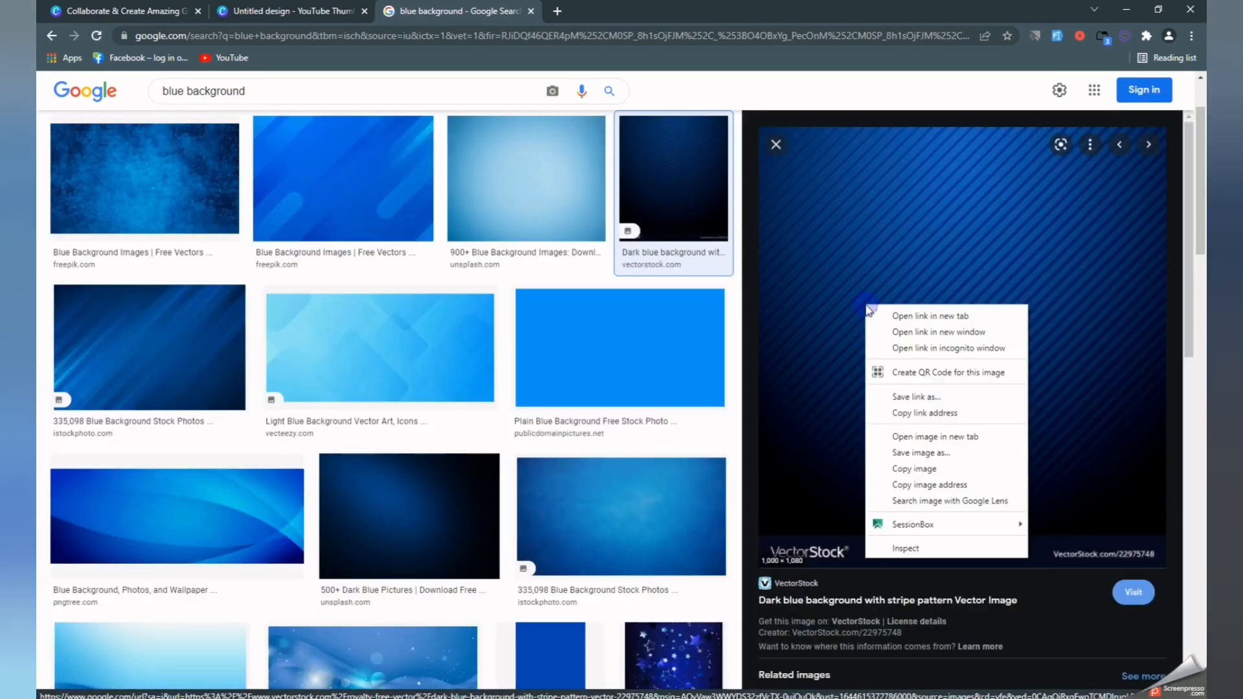
left_click(935, 453)
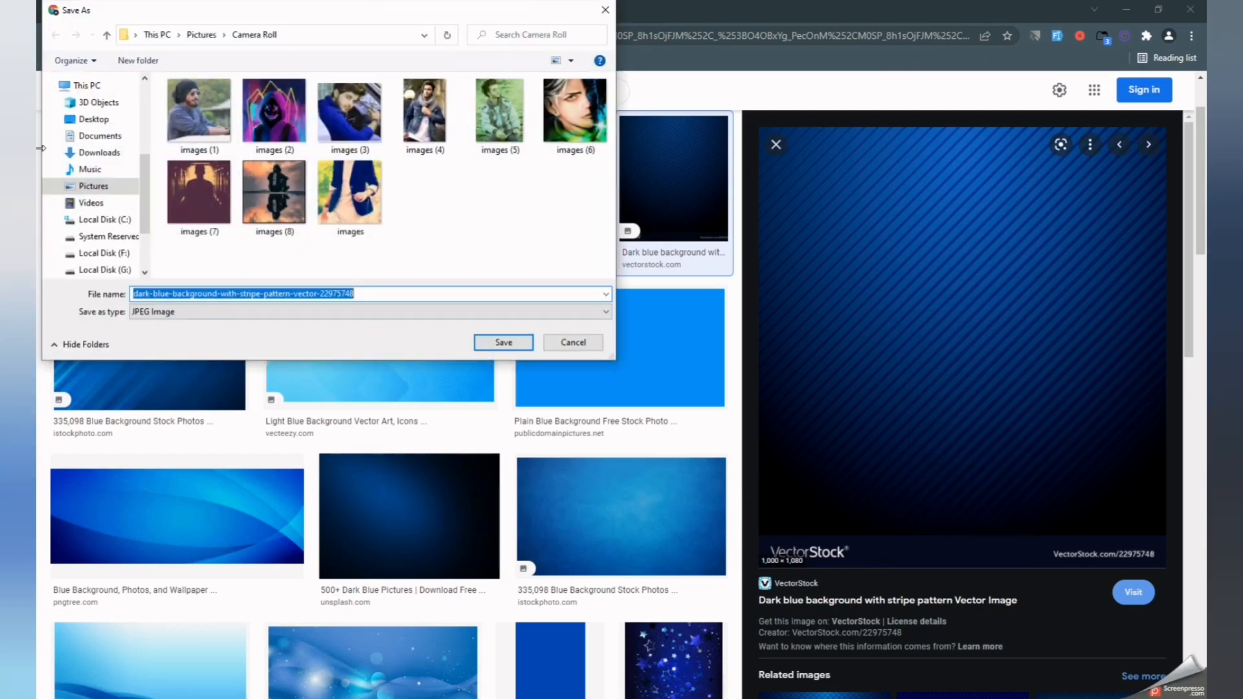
left_click(73, 120)
left_click(503, 342)
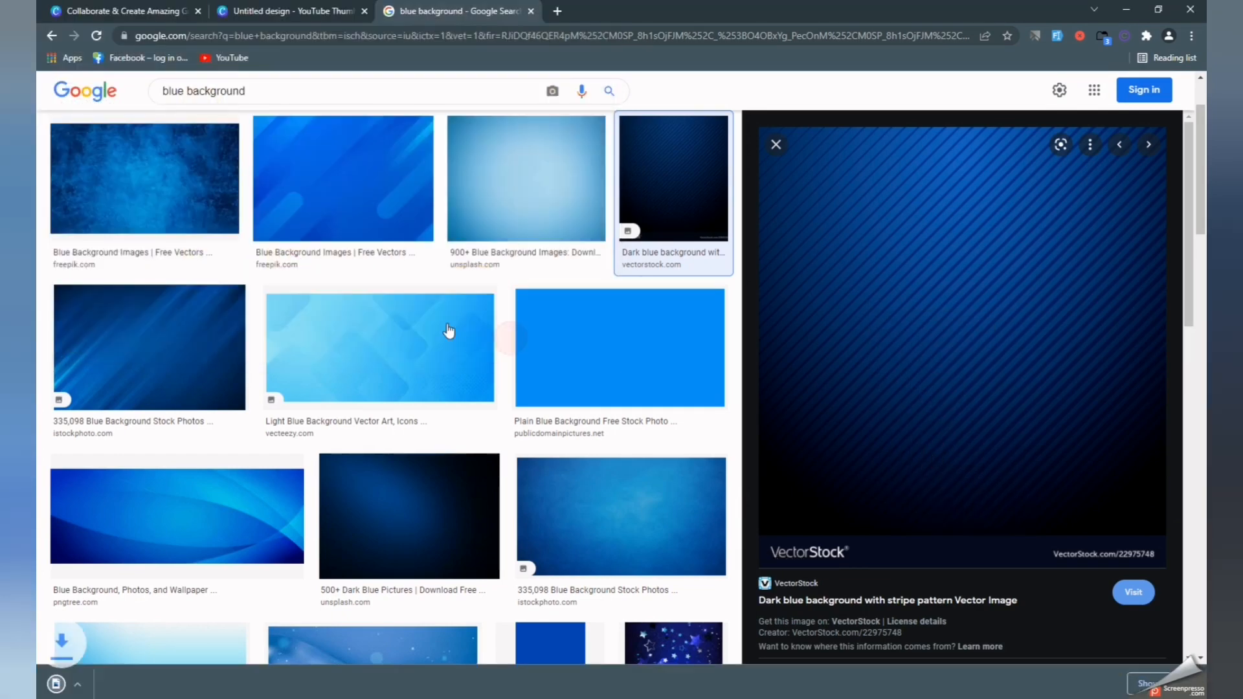
Upload the dark-blue-background file from the Desktop into Canva's Uploads, signing in first.
left_click(257, 6)
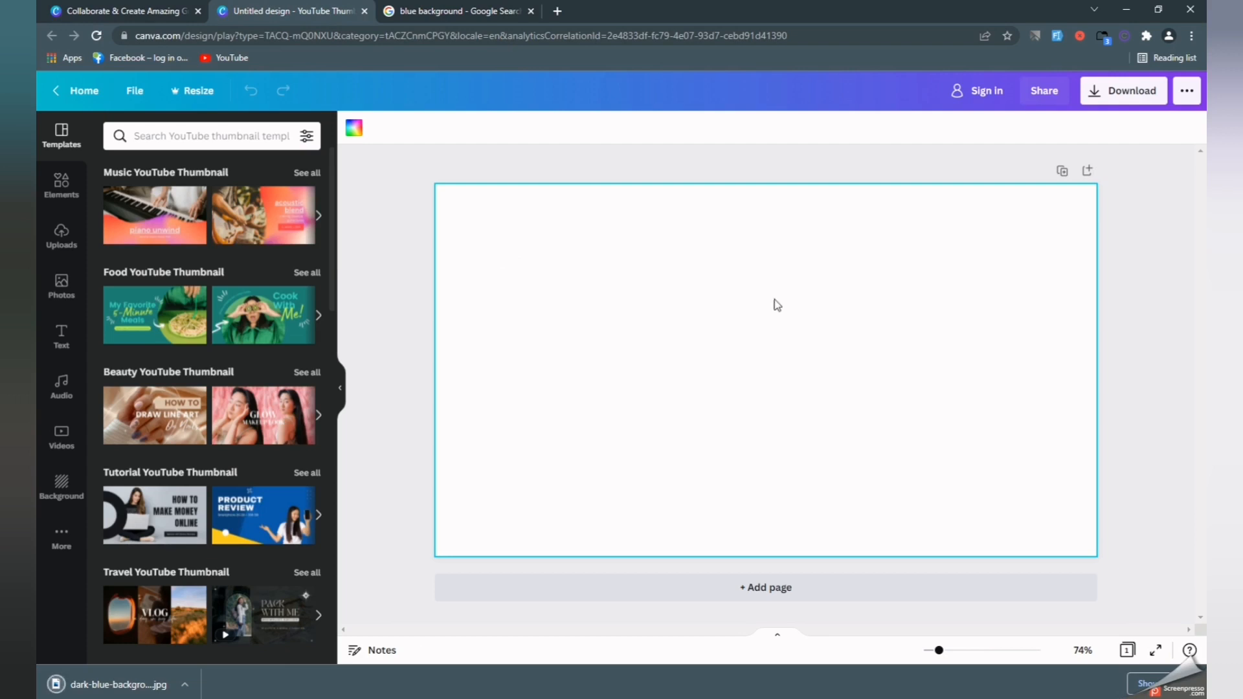
left_click(60, 248)
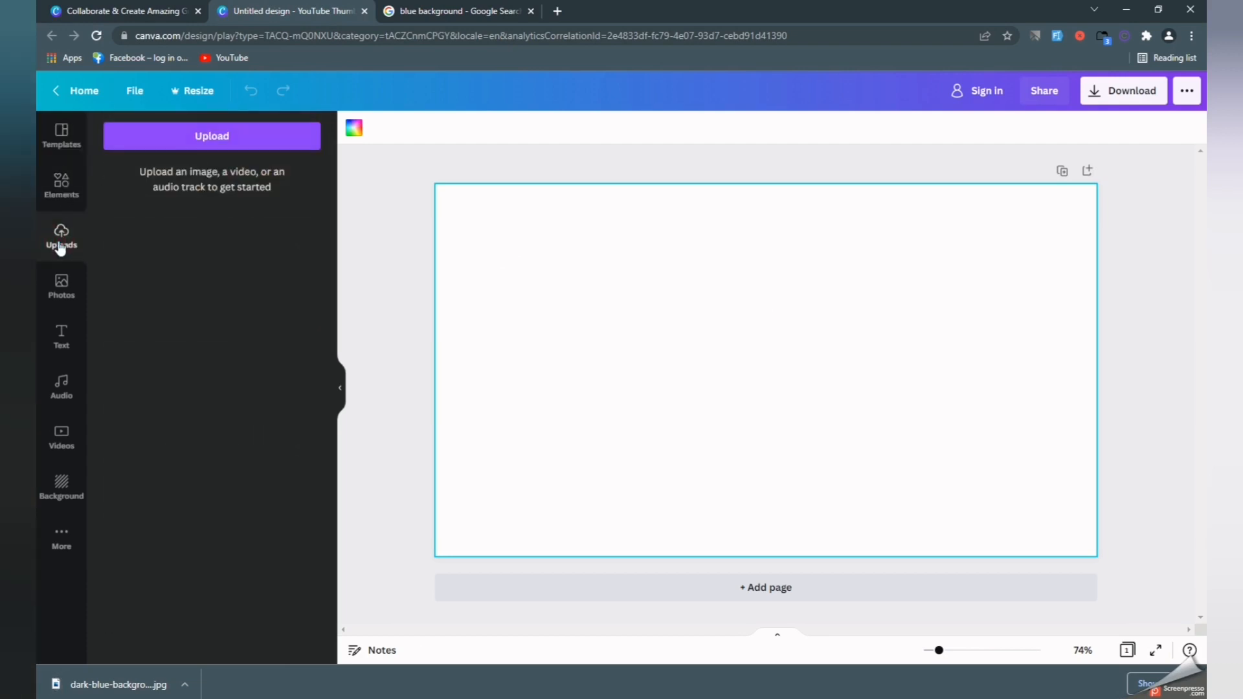
left_click(198, 146)
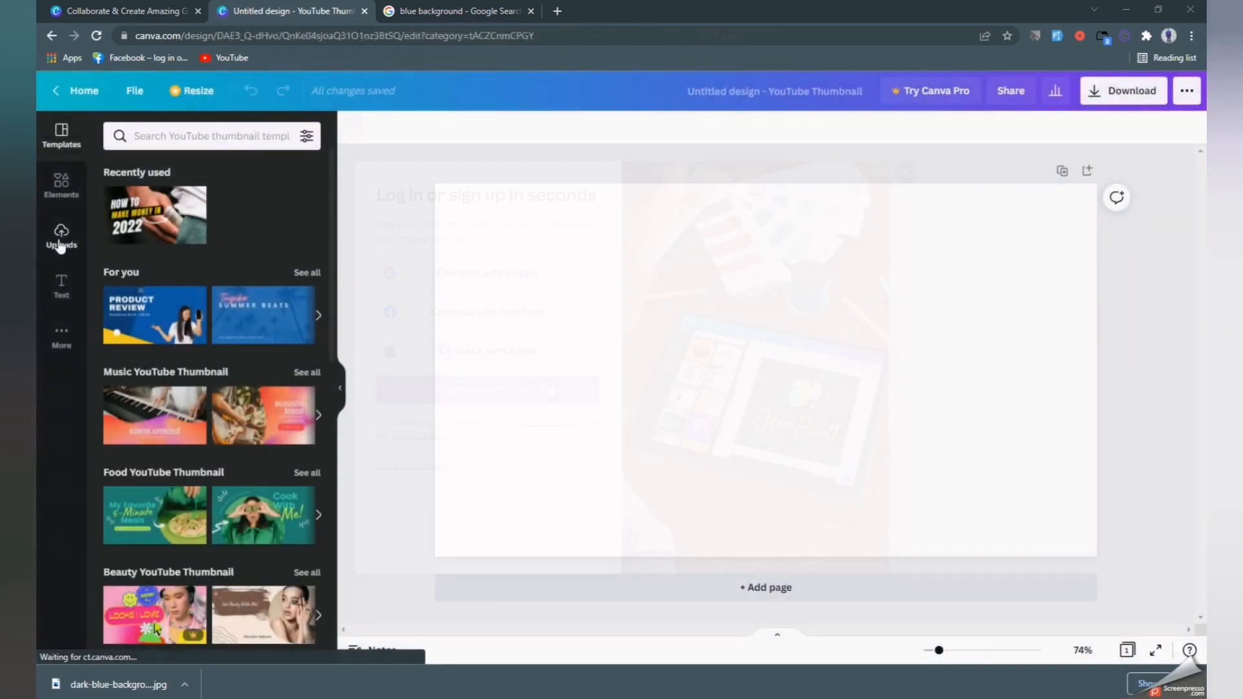
left_click(60, 246)
left_click(188, 170)
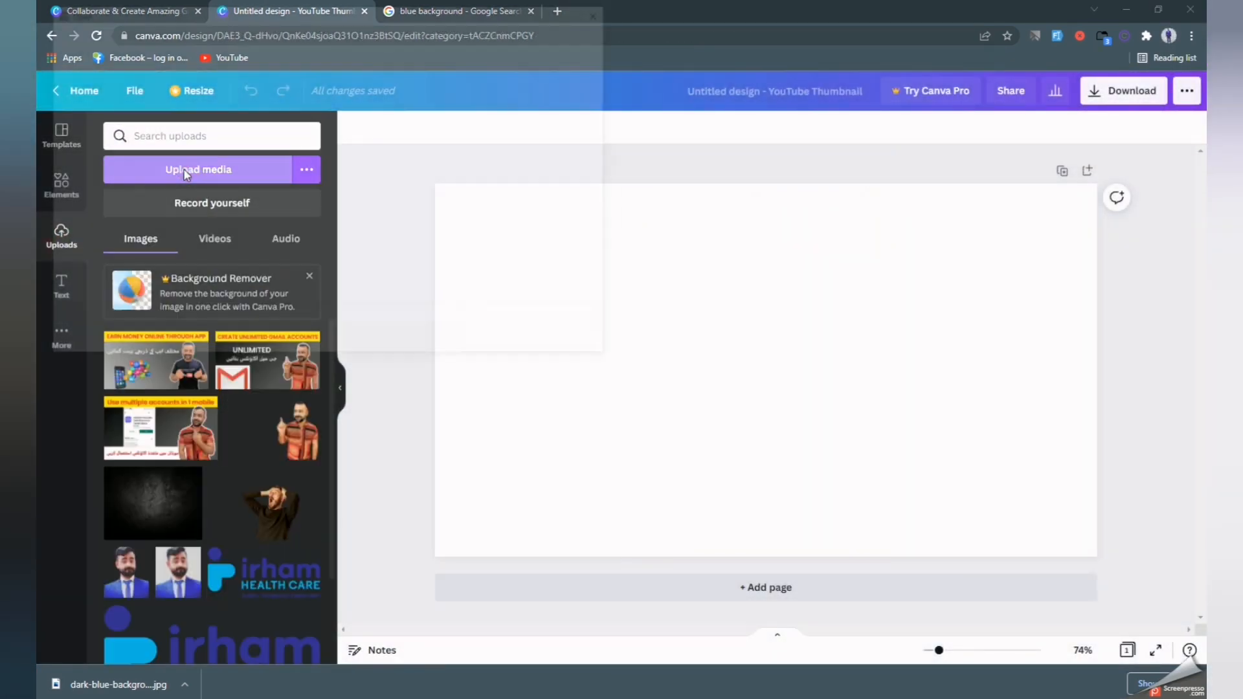
left_click(91, 110)
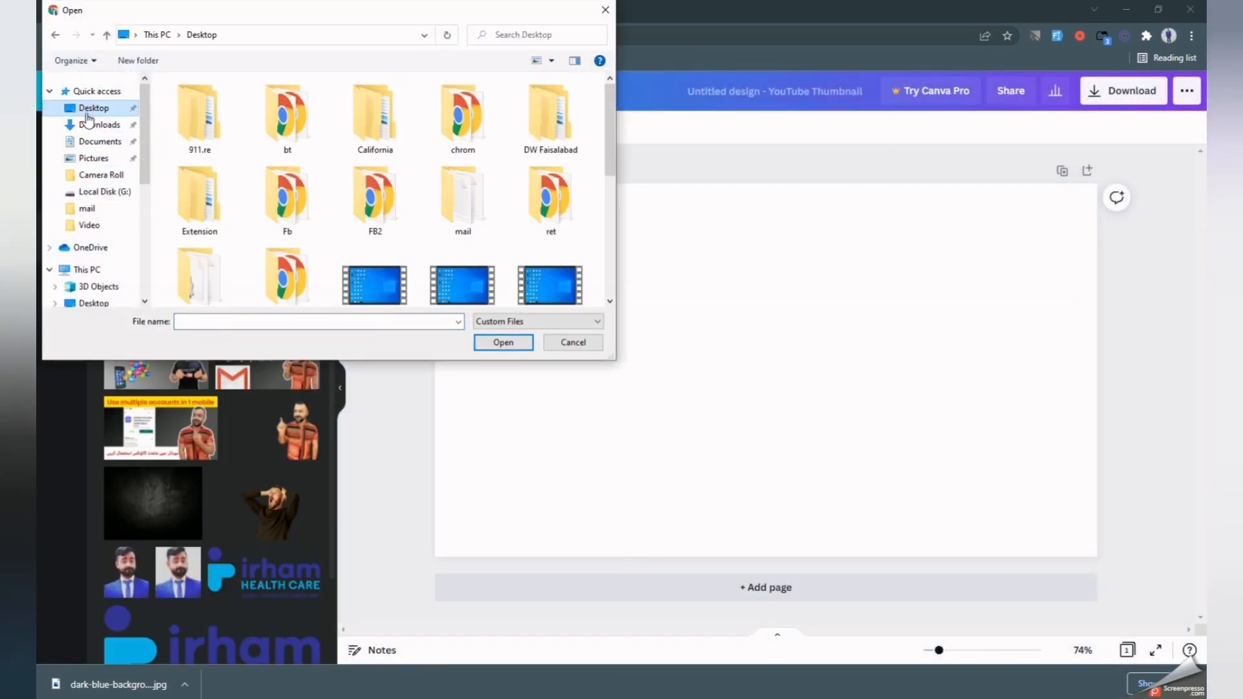
scroll(388, 250, "down", 4)
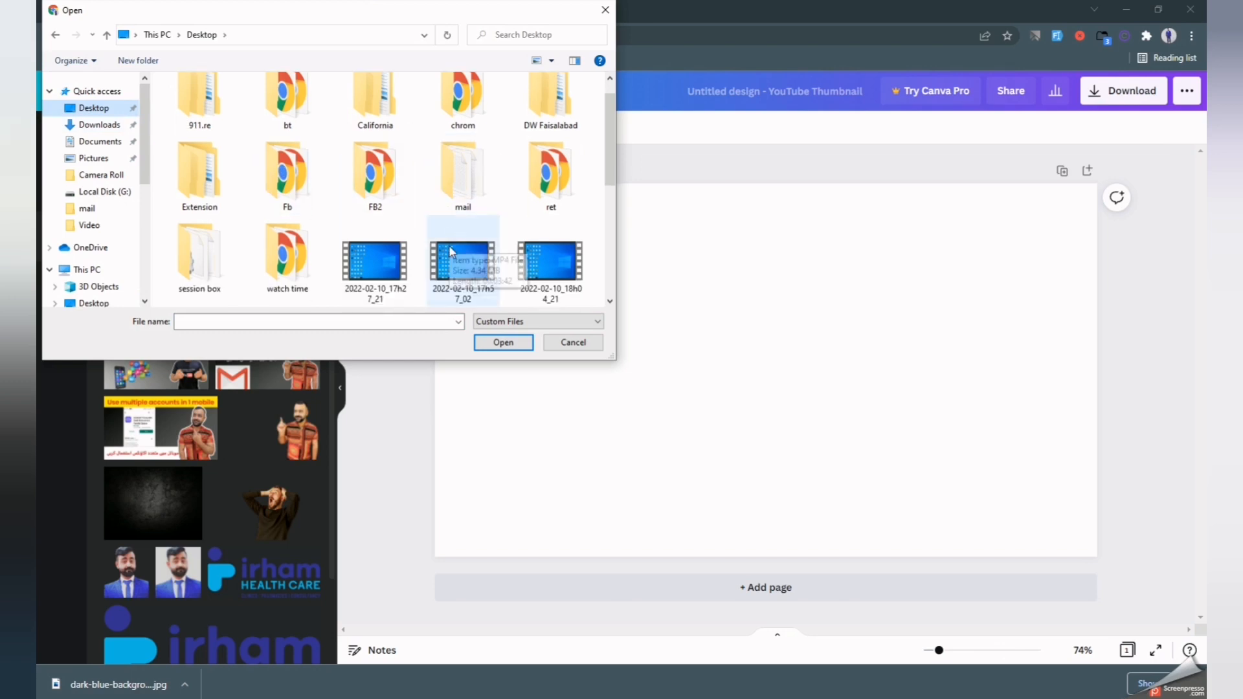
scroll(421, 262, "down", 2)
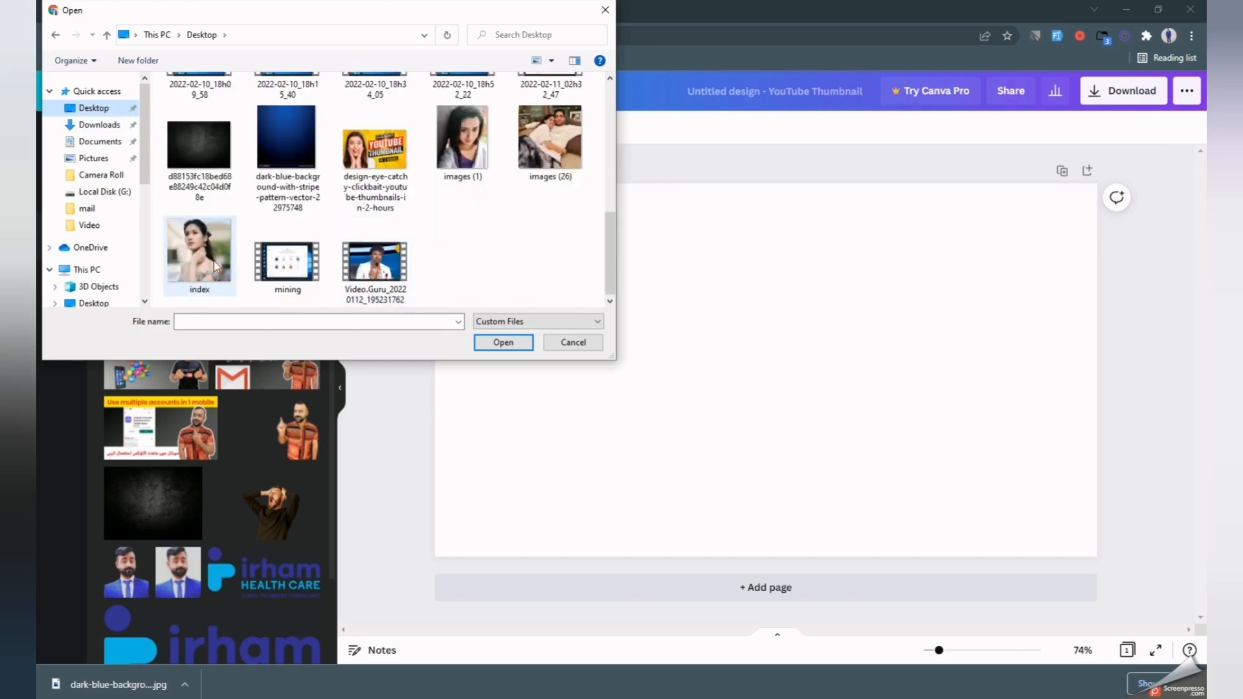
left_click(286, 137)
left_click(503, 342)
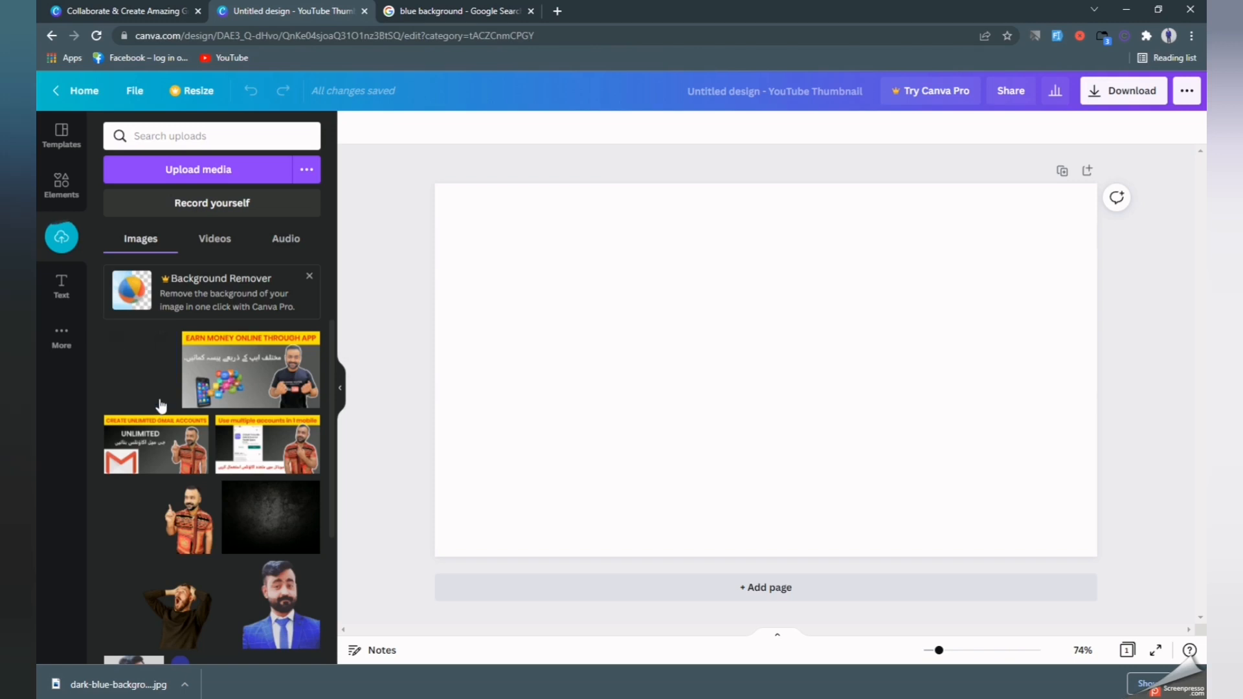
Place the dark blue striped image on the page and stretch it to all four edges.
left_click(142, 374)
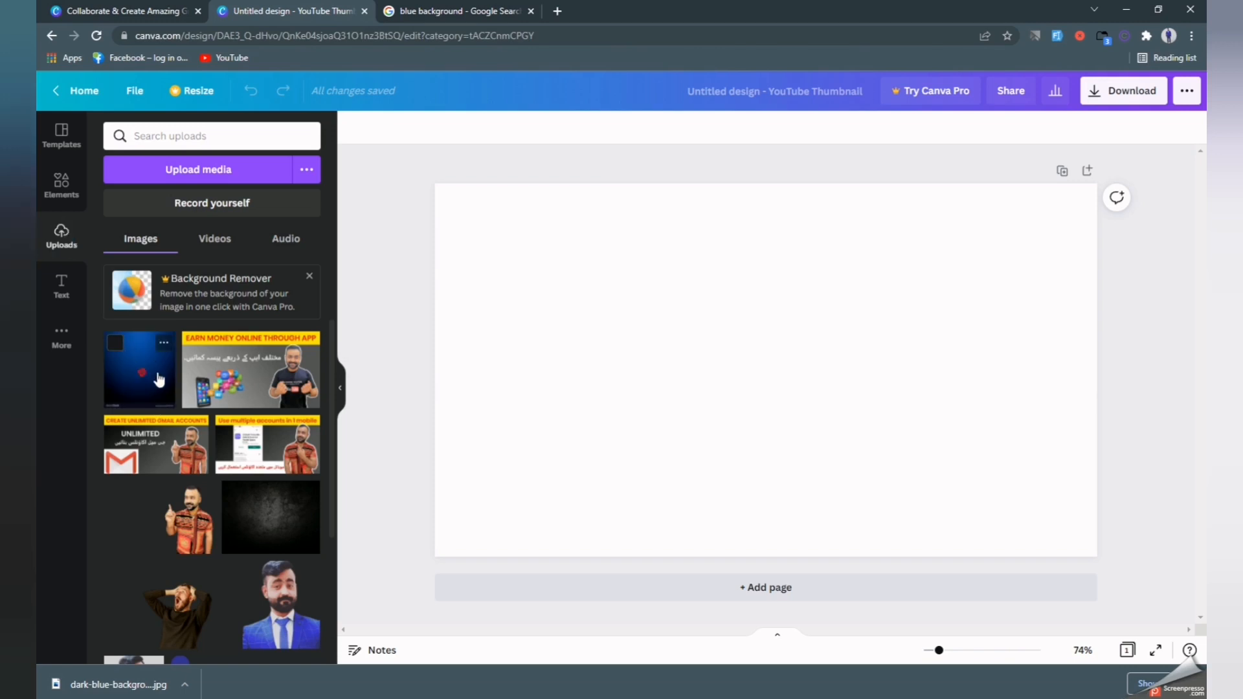
left_click_drag(159, 380, 663, 351)
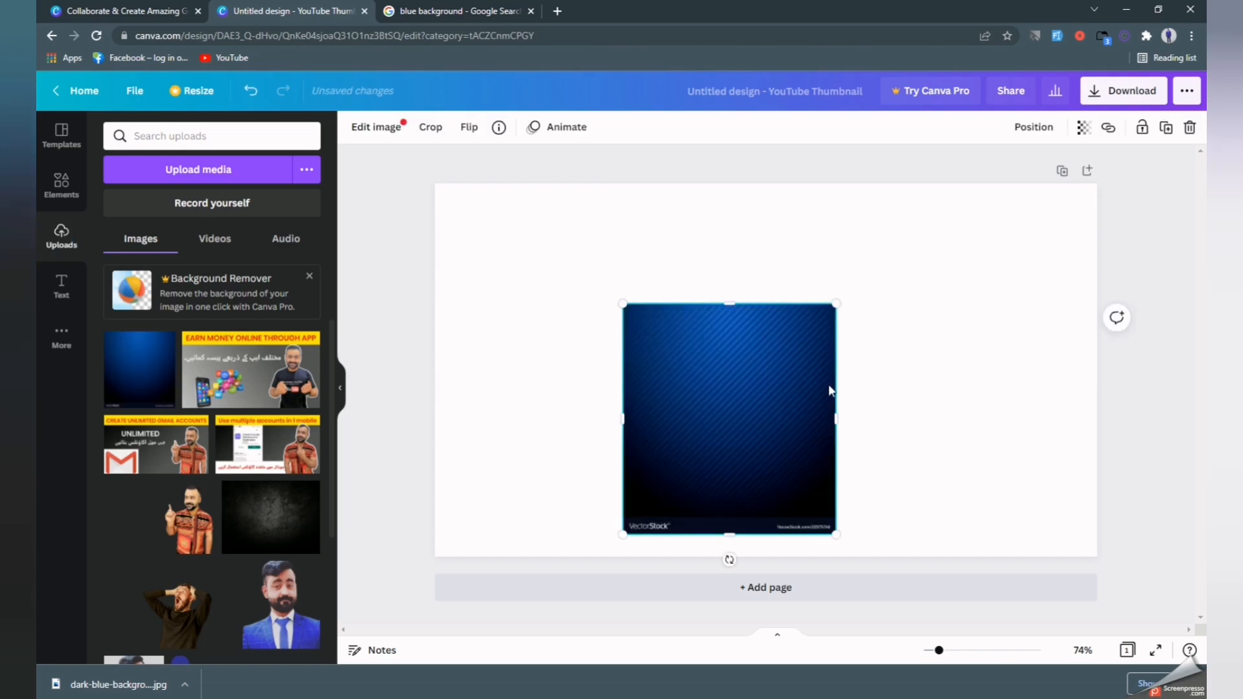
left_click_drag(834, 393, 1099, 391)
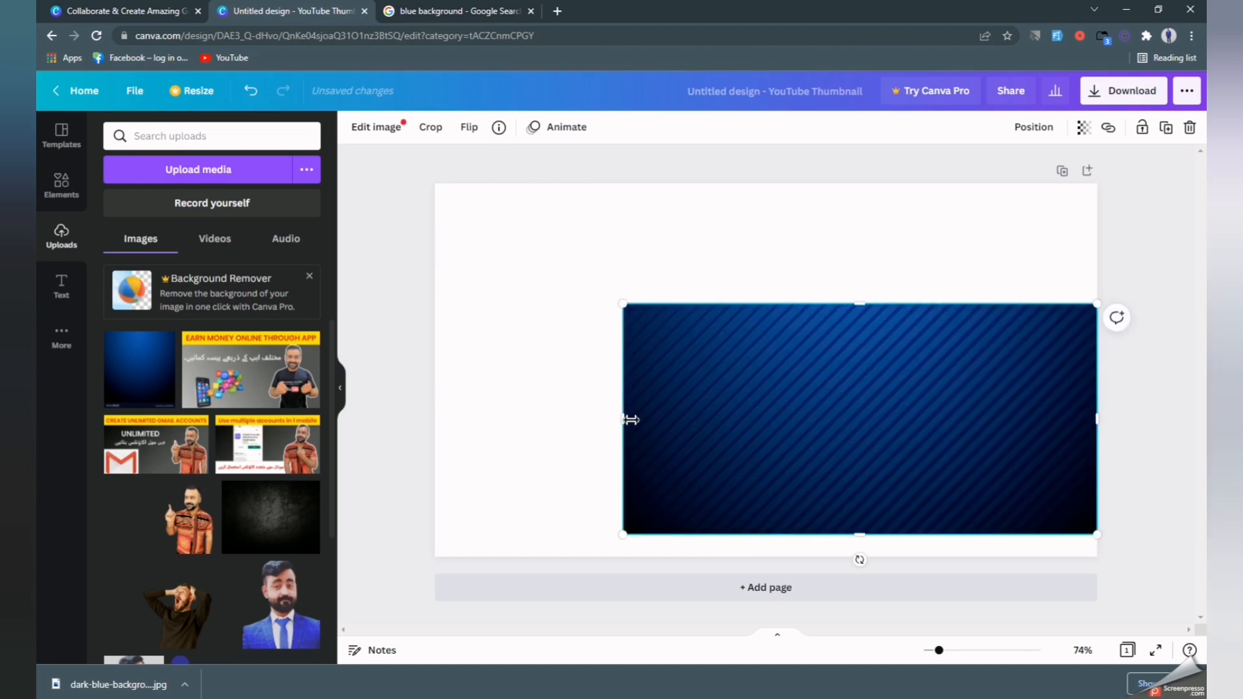
left_click_drag(623, 419, 440, 423)
left_click_drag(775, 538, 773, 558)
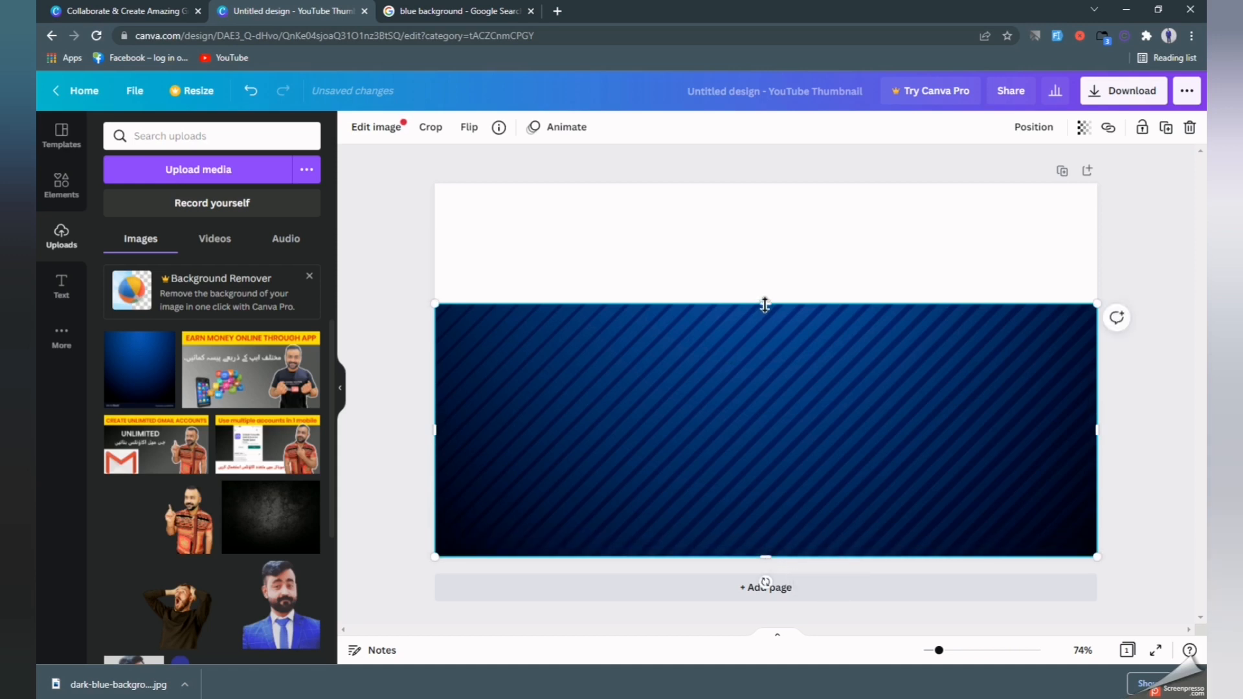
left_click_drag(765, 305, 749, 184)
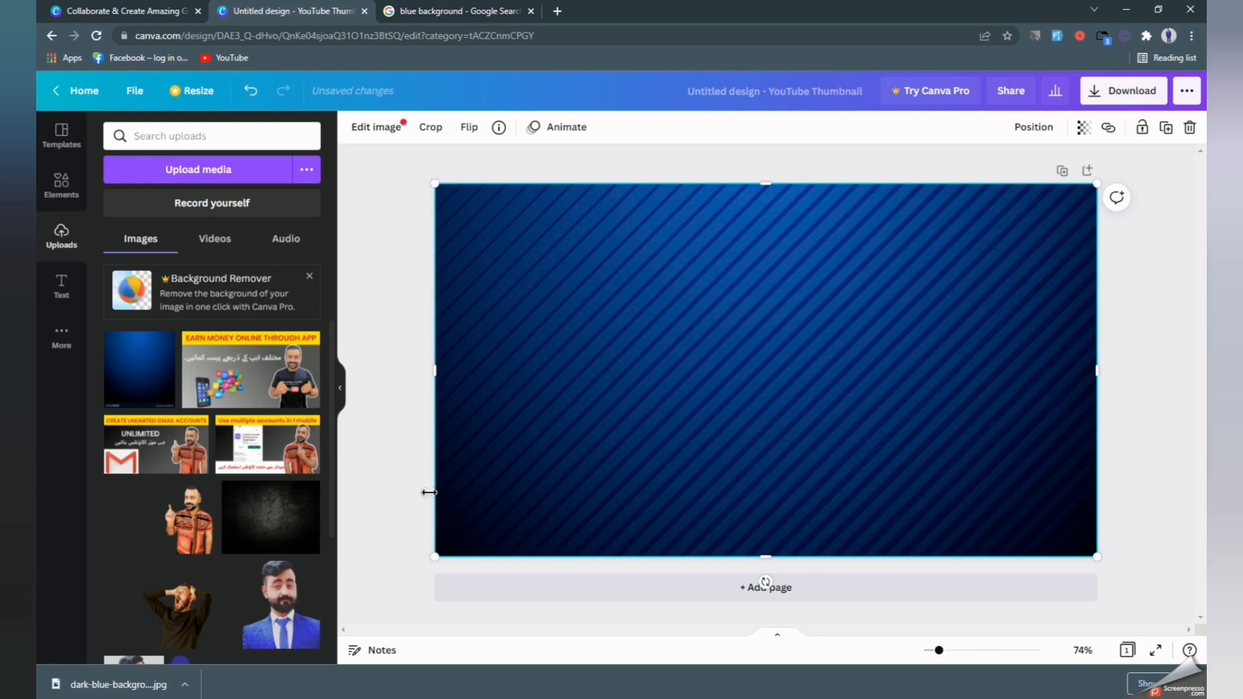
Upload the IMG-20220208 photo of the man from the Downloads folder.
left_click(209, 173)
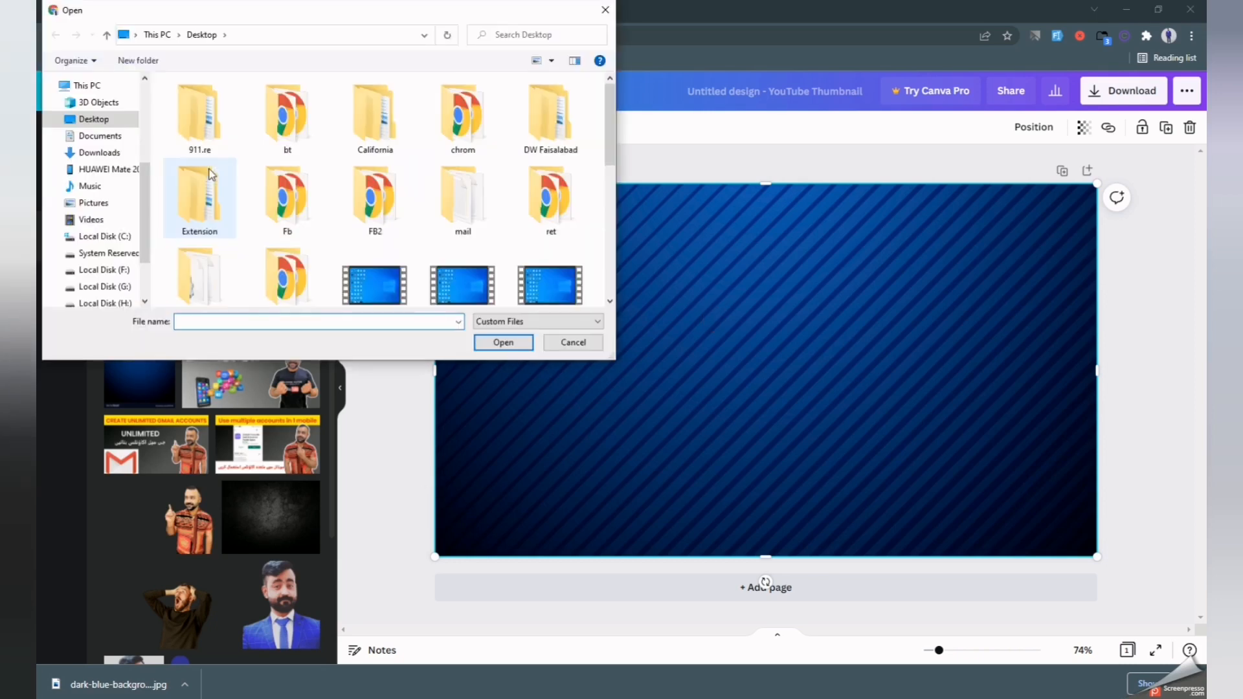
left_click(100, 153)
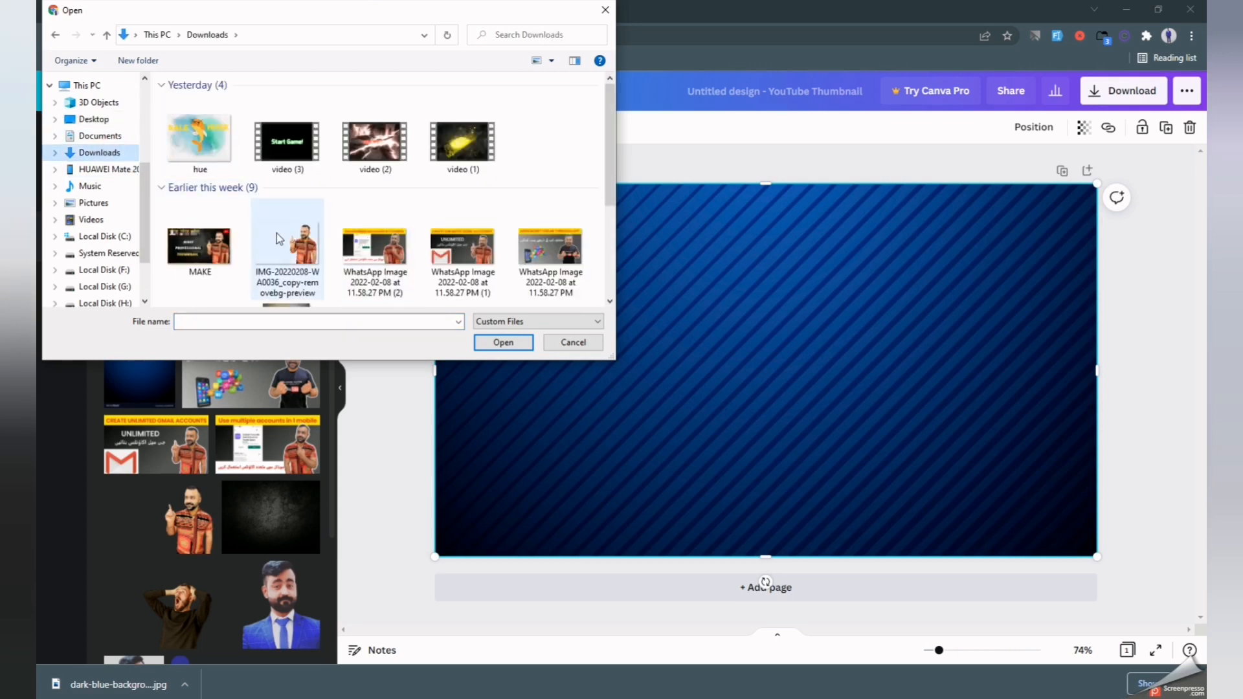
left_click(281, 241)
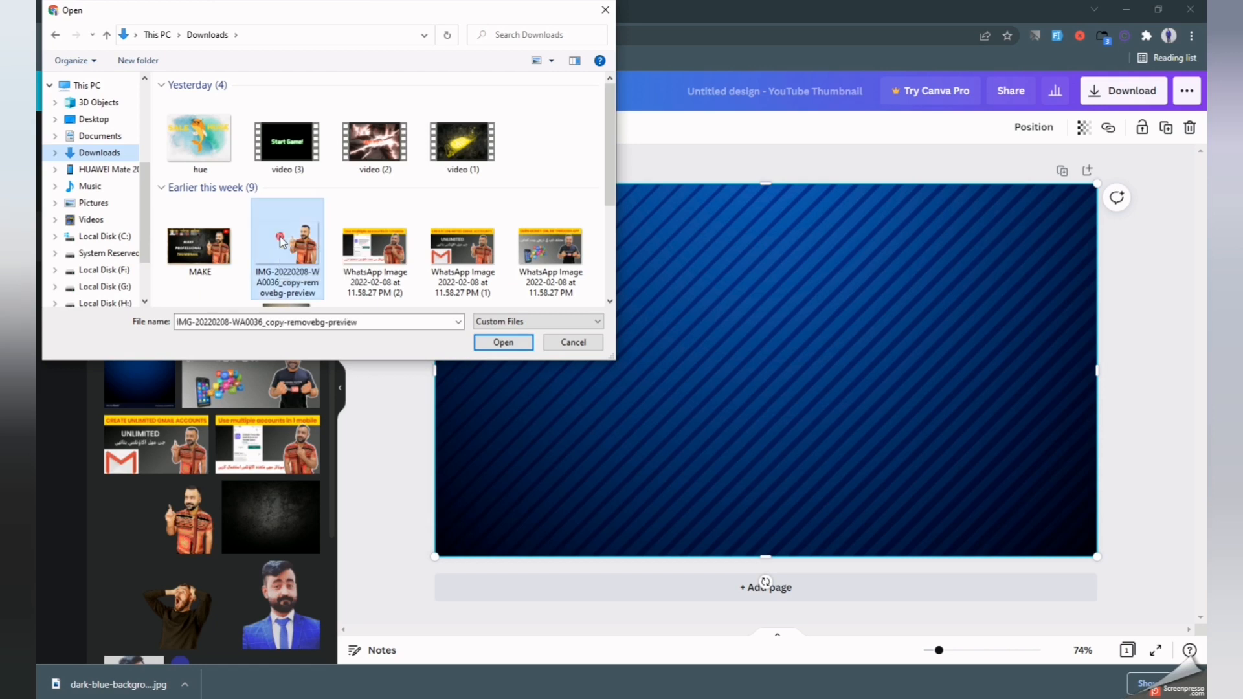
left_click(503, 342)
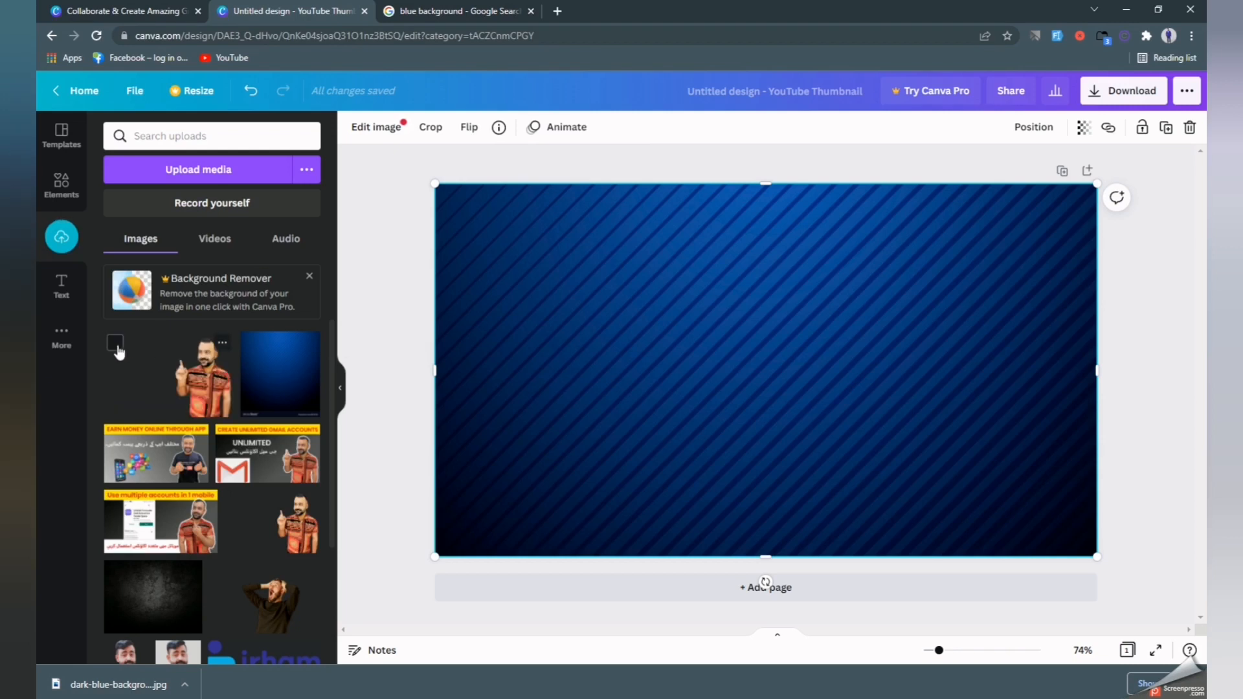
Delete the man's photo that was dropped onto the page.
left_click_drag(167, 356, 829, 346)
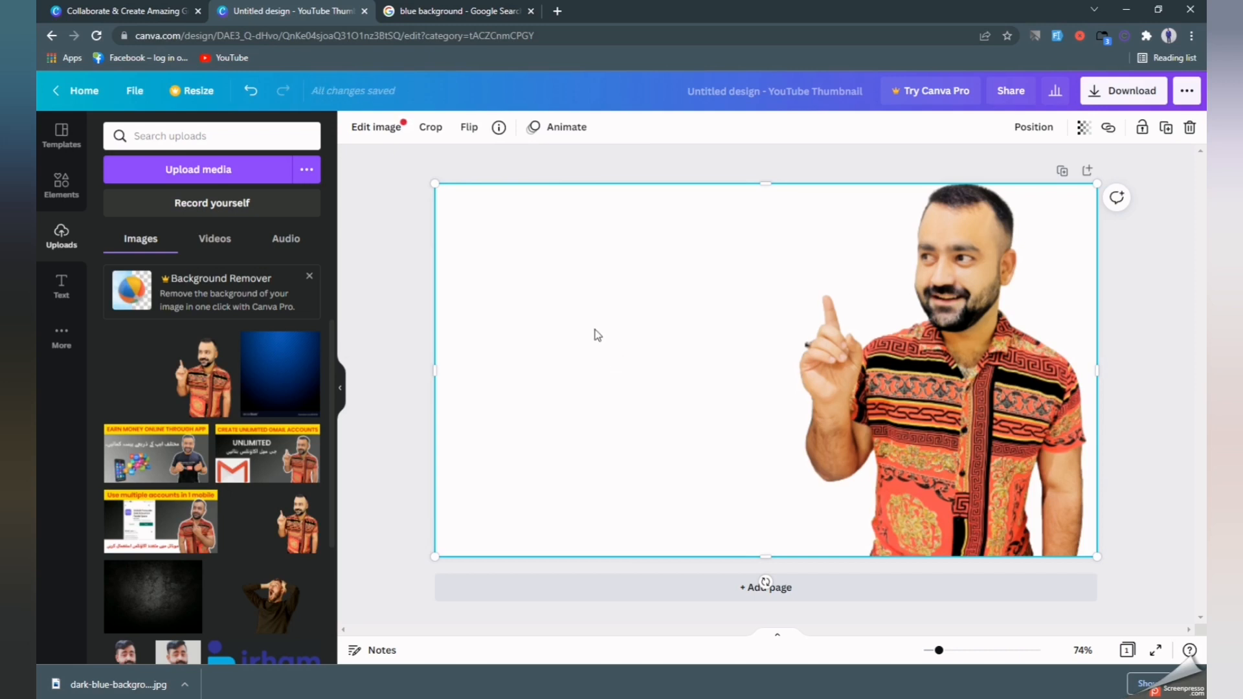
key("Delete")
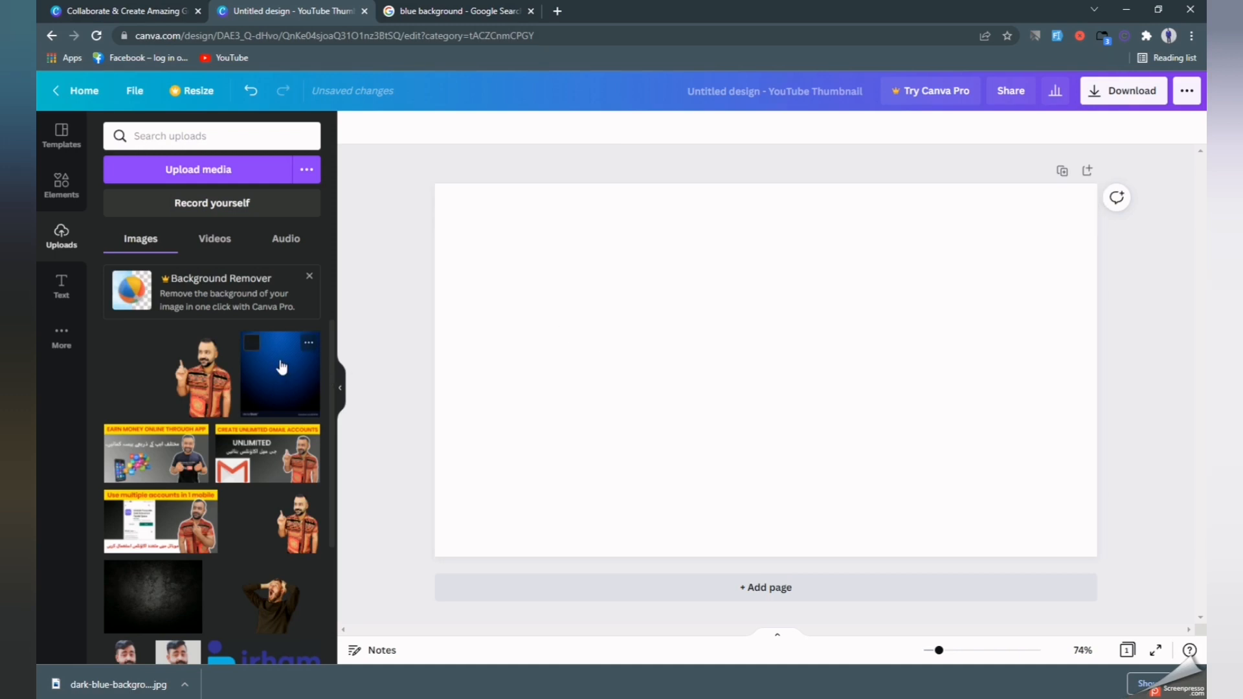
left_click(717, 404)
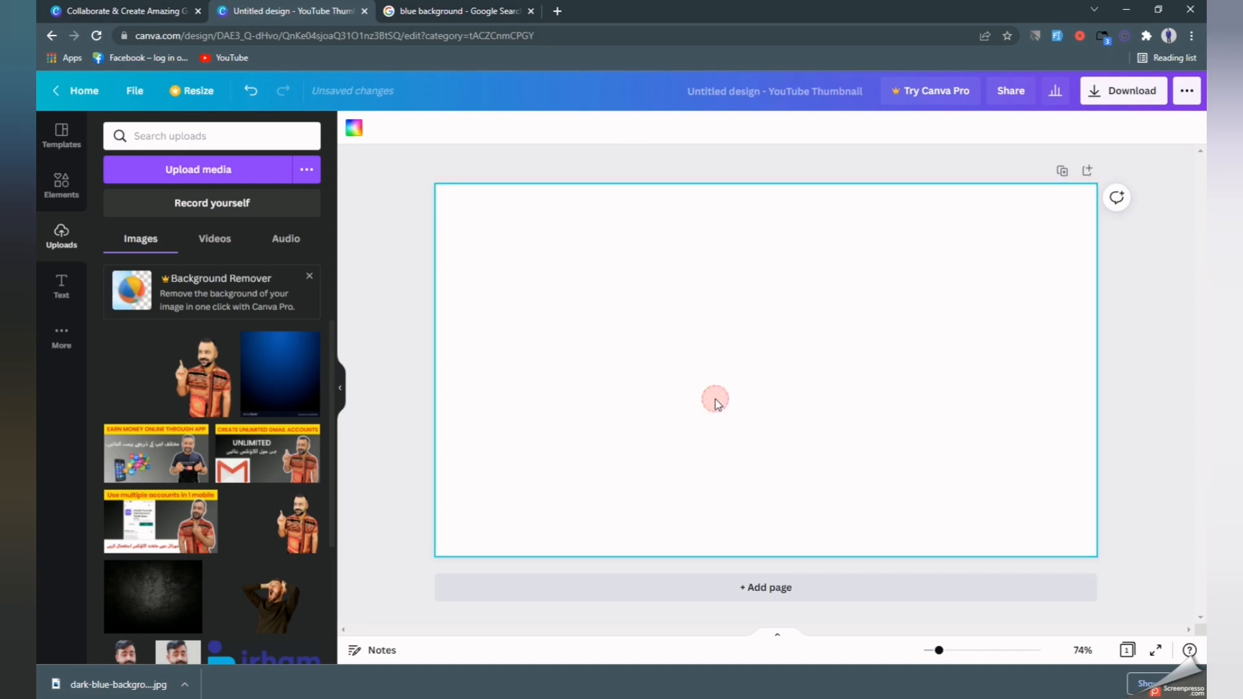
Re-add the dark blue striped image and stretch it to the page's sides, bottom and top.
left_click(293, 355)
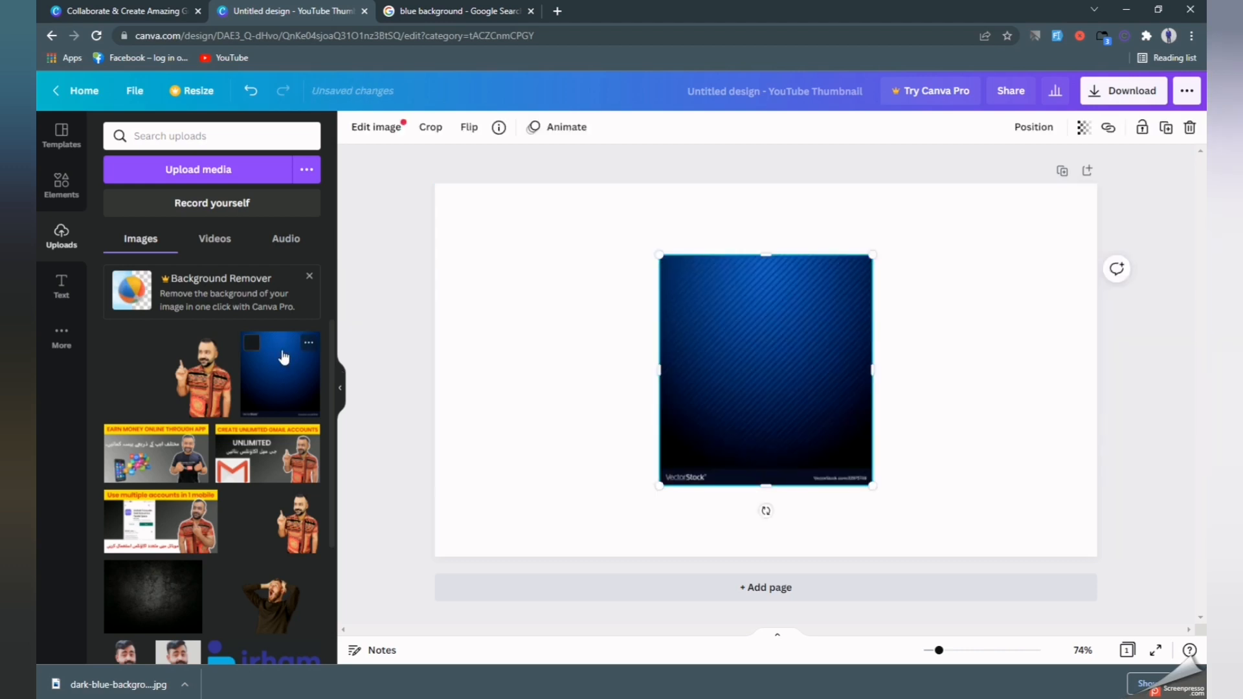
left_click_drag(877, 372, 1099, 363)
left_click_drag(664, 371, 447, 369)
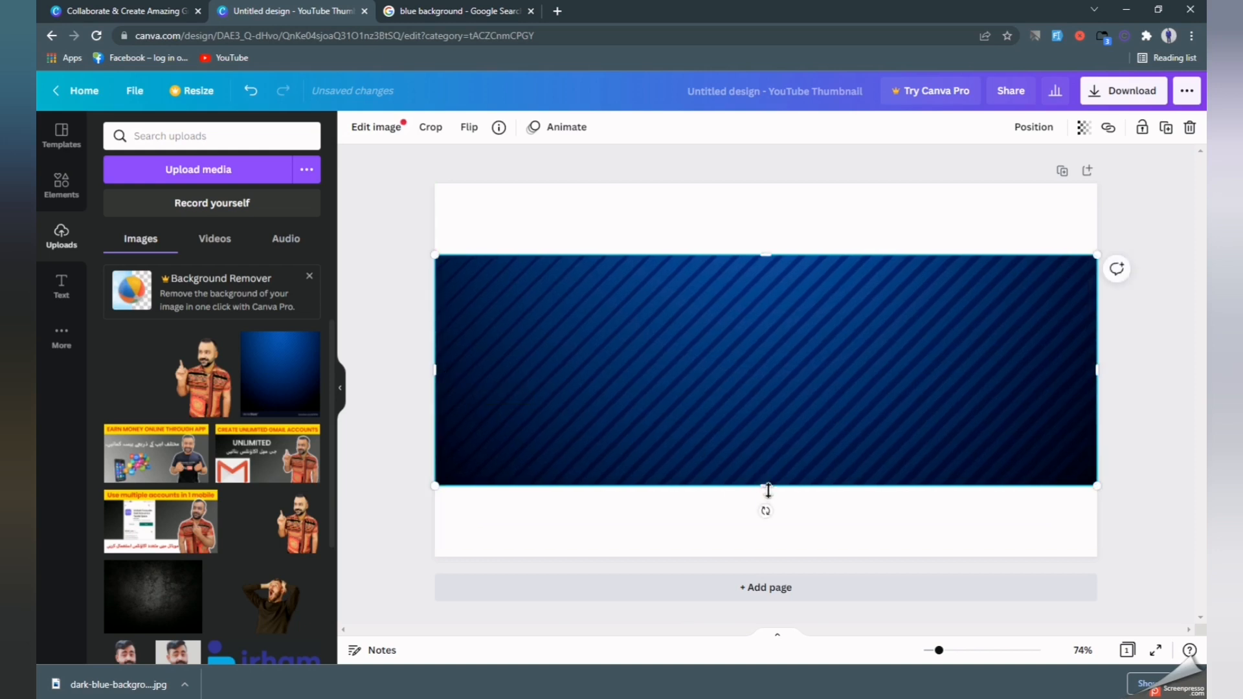
left_click_drag(767, 490, 766, 557)
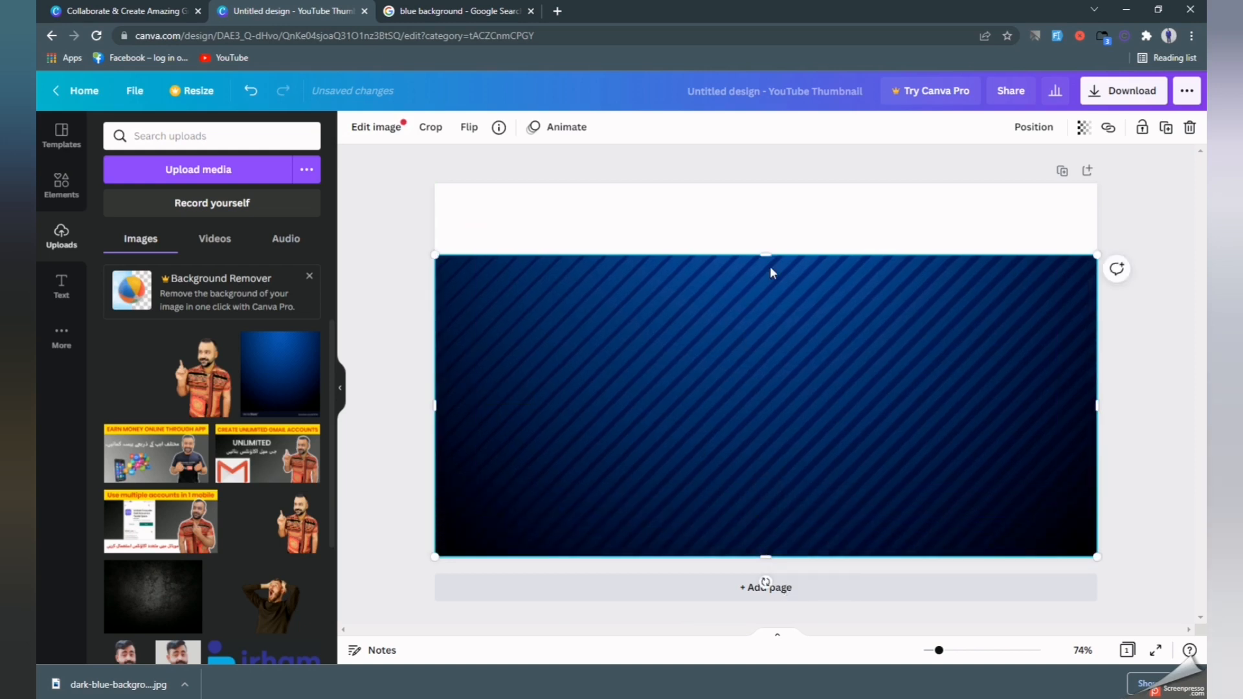
left_click_drag(771, 259, 768, 184)
Search 'remove bg' in a new tab and open remove.bg's image upload.
left_click(557, 11)
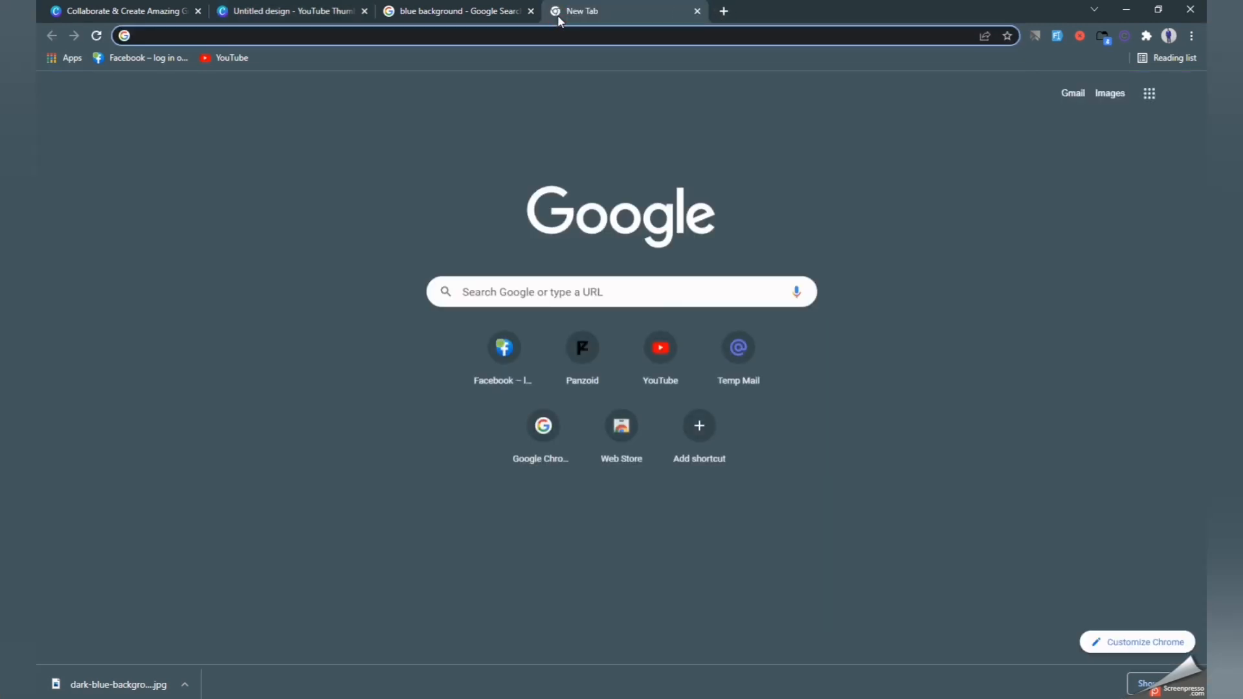
type("remo")
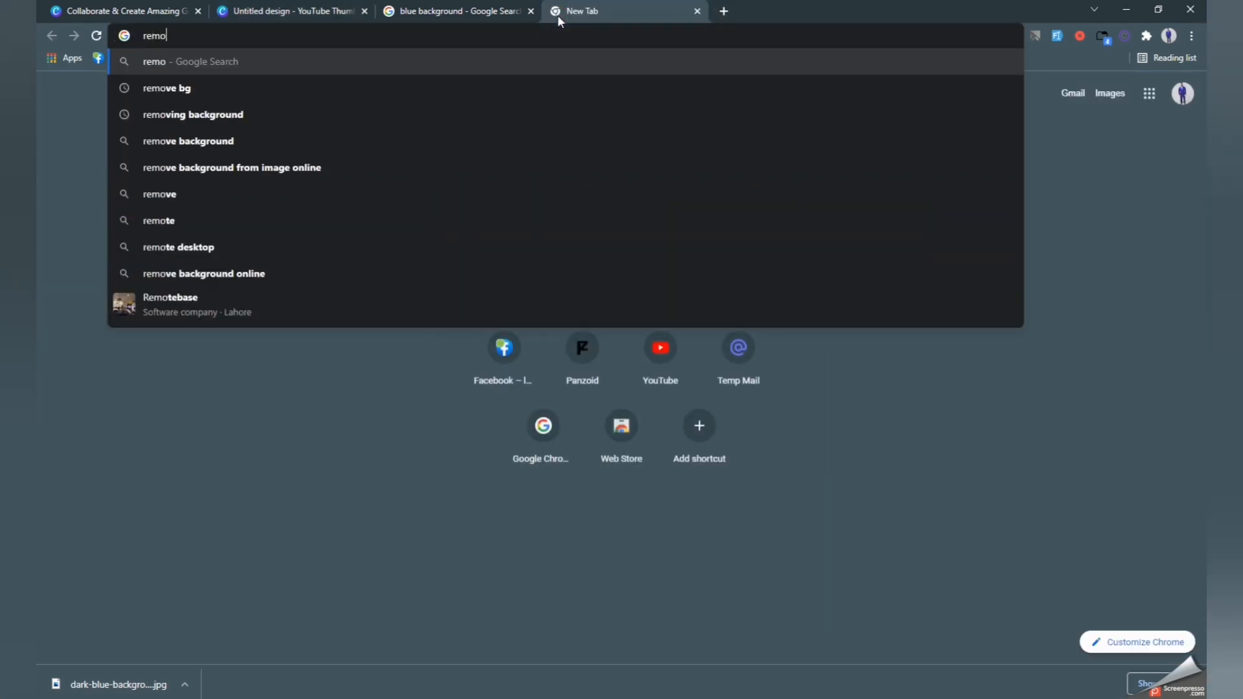
key("Down")
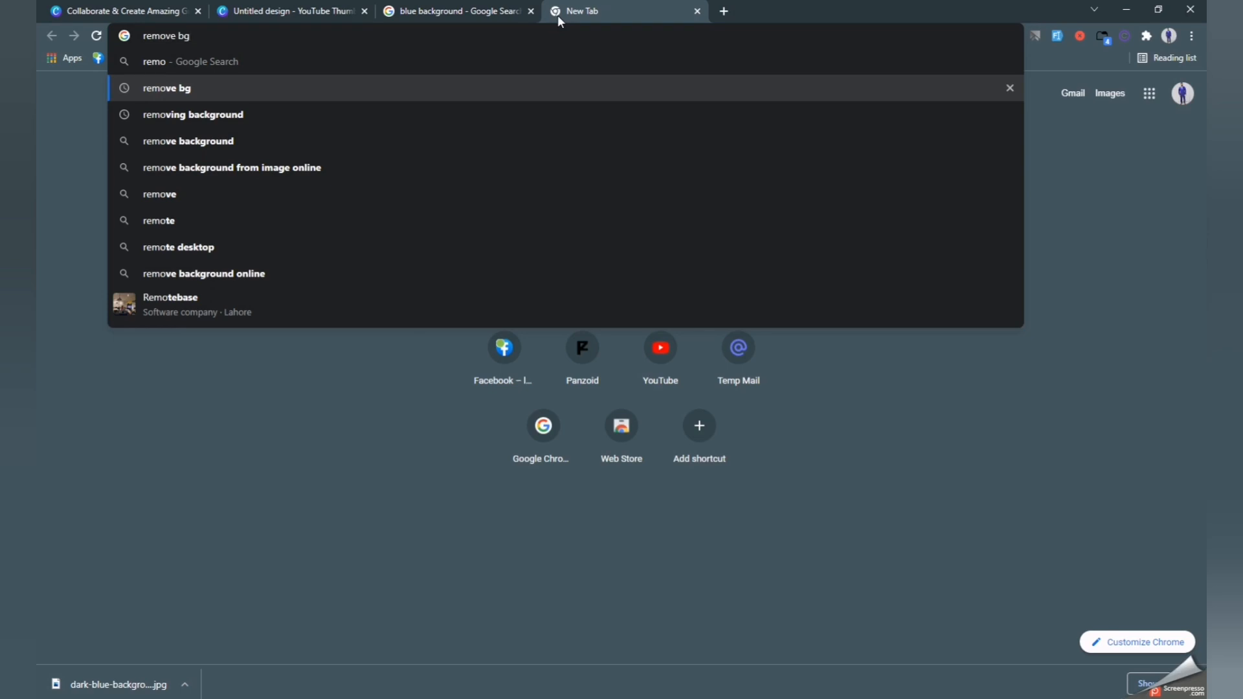
key("Return")
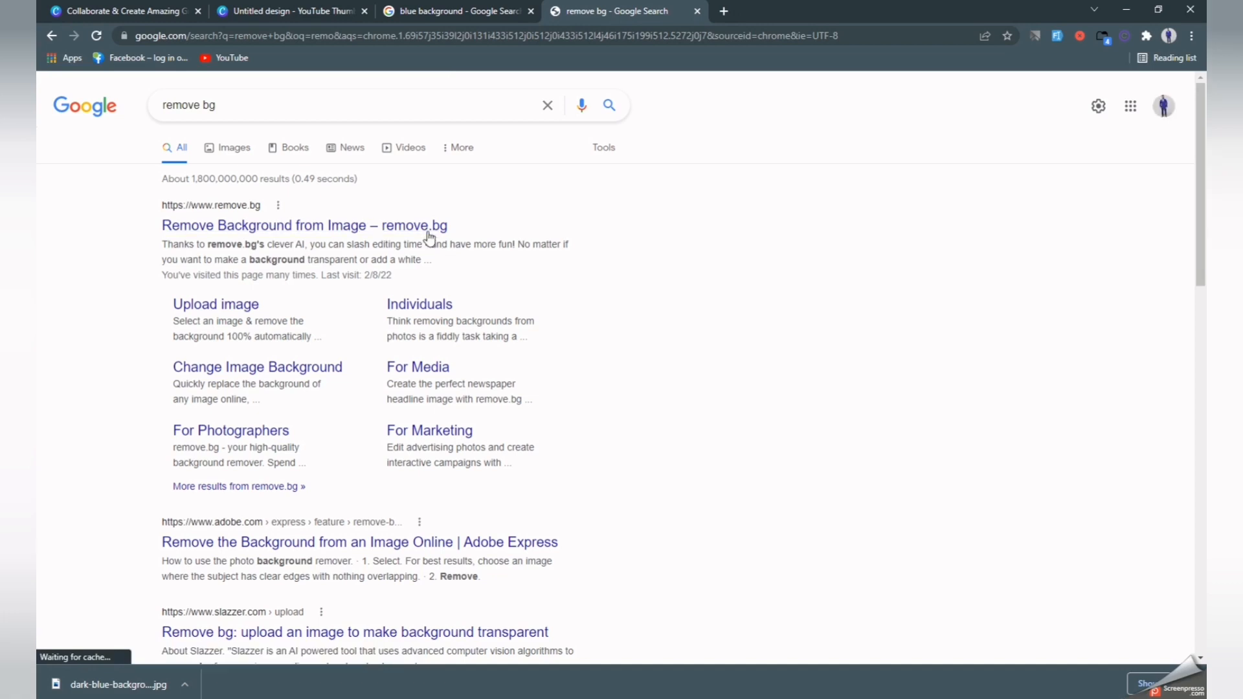
left_click(379, 228)
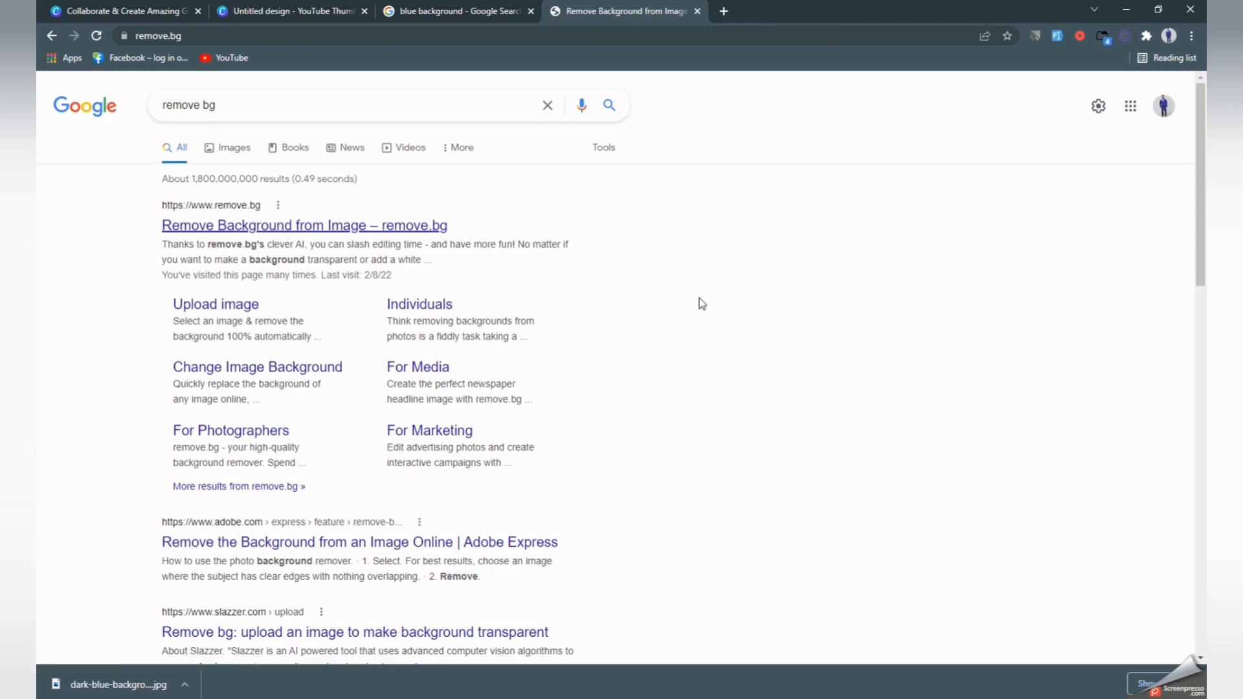
left_click(786, 381)
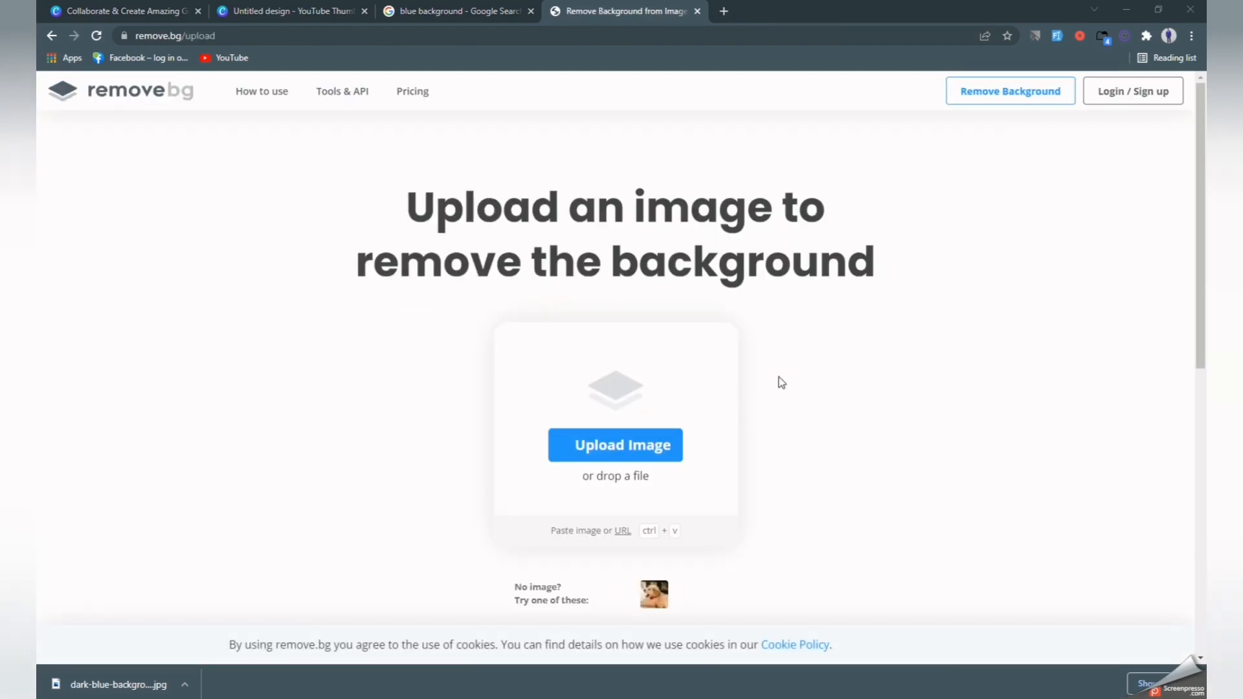
Remove the background from the man's IMG photo, download the PNG, and return to Canva.
left_click(288, 251)
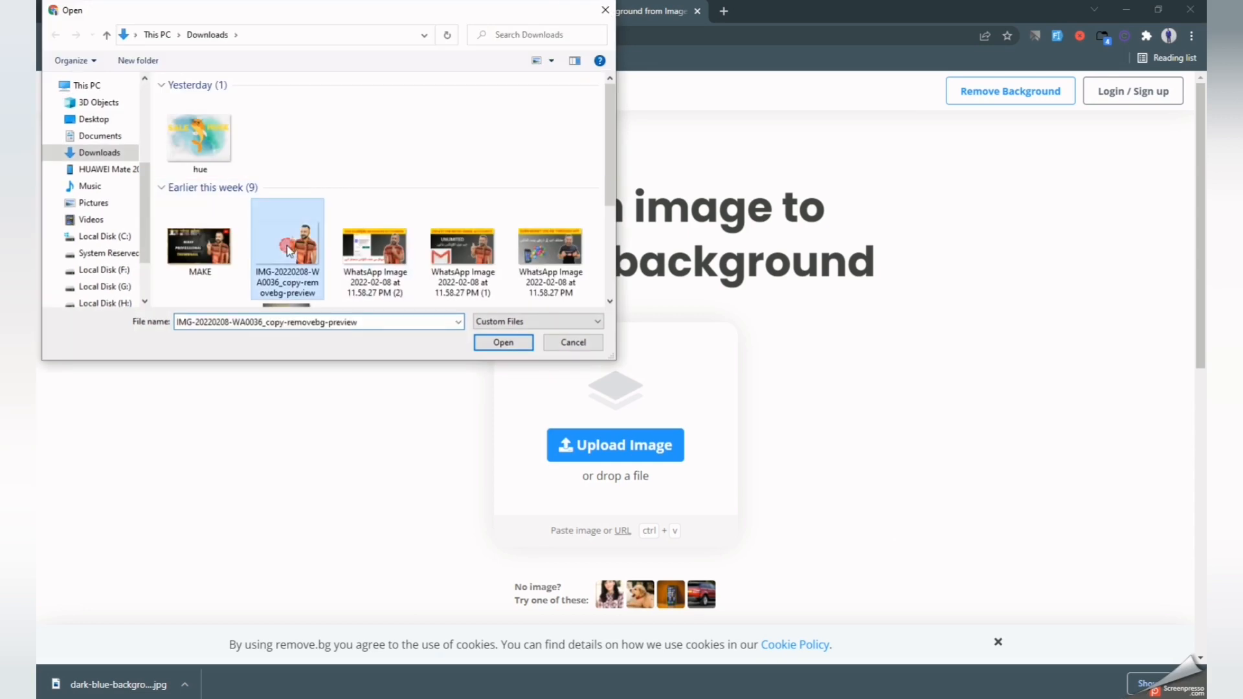
left_click(503, 343)
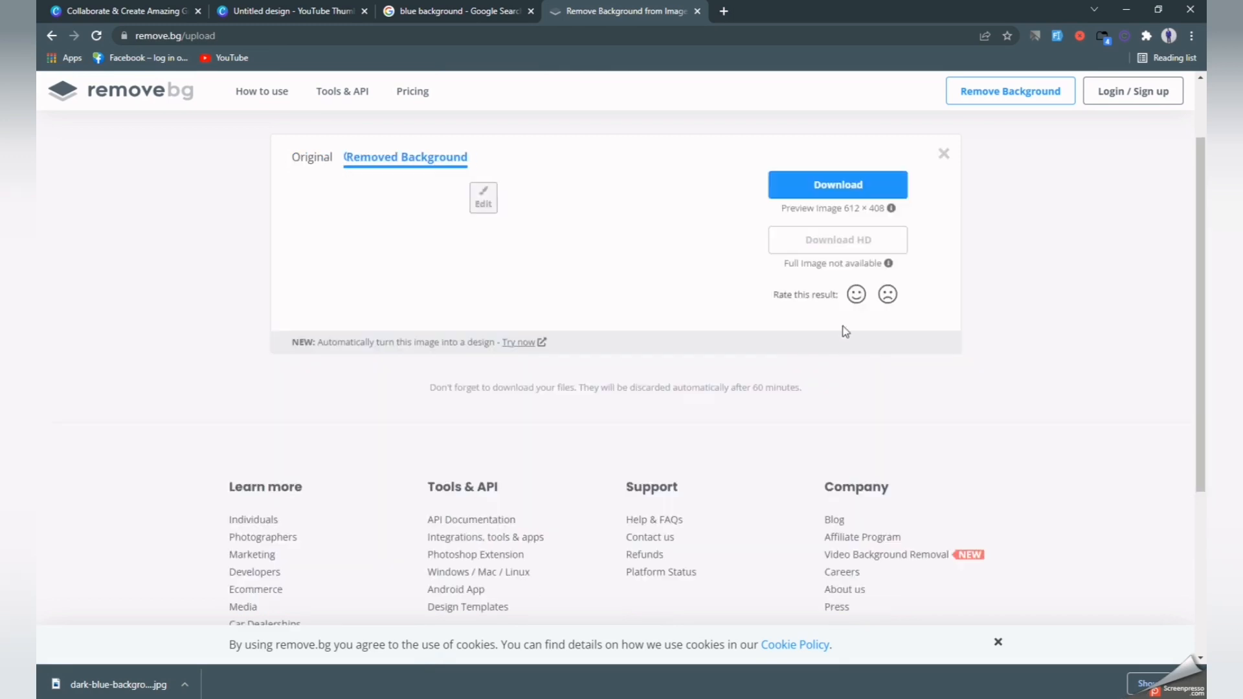
left_click(820, 264)
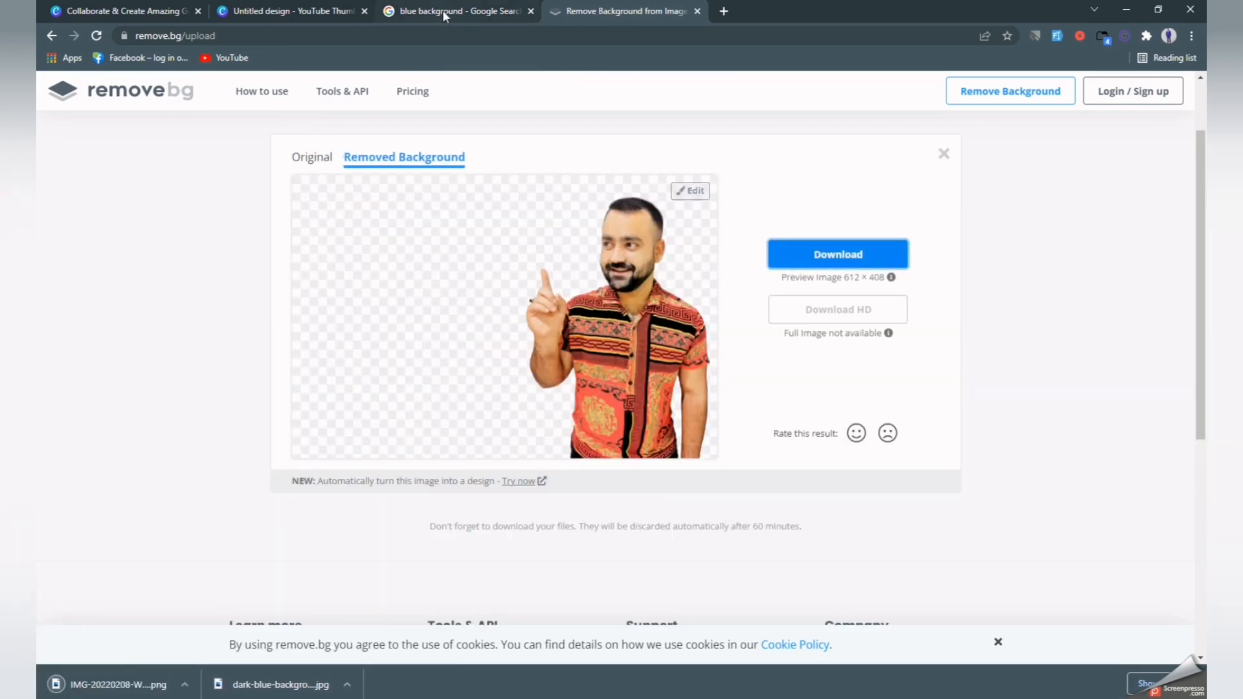
left_click(303, 9)
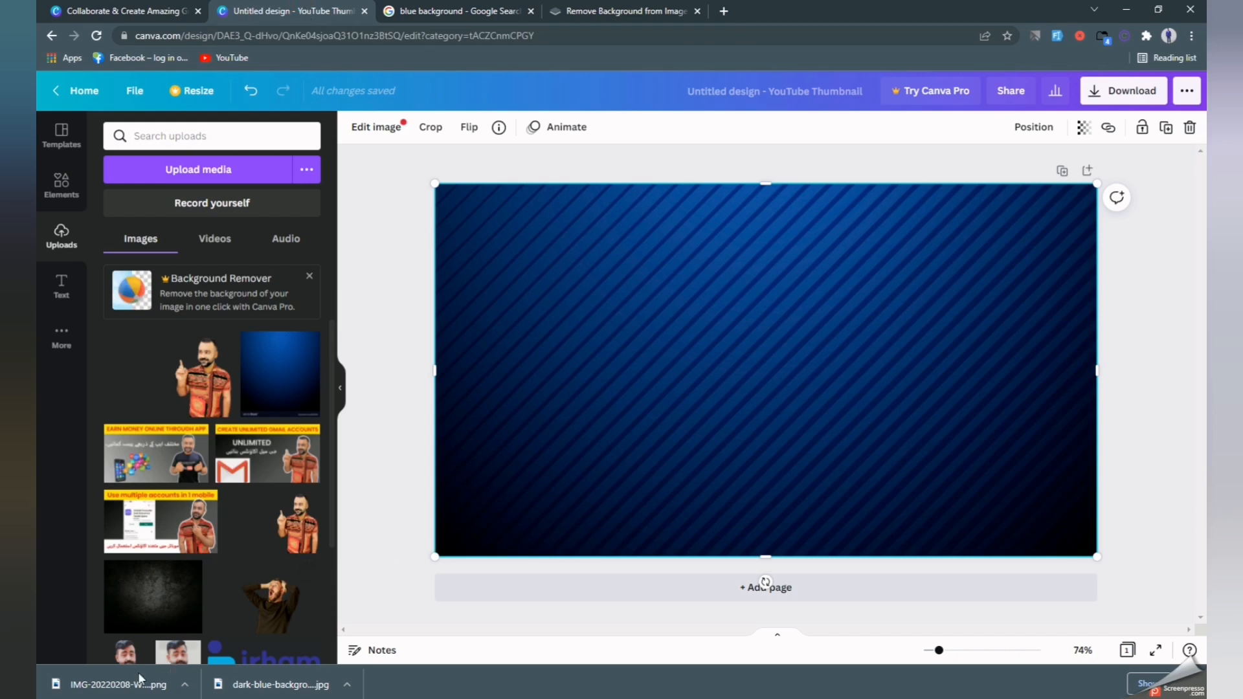
Drop the downloaded PNG cut-out onto the canvas, enlarge it, and stand it bottom-right.
left_click_drag(130, 681, 730, 358)
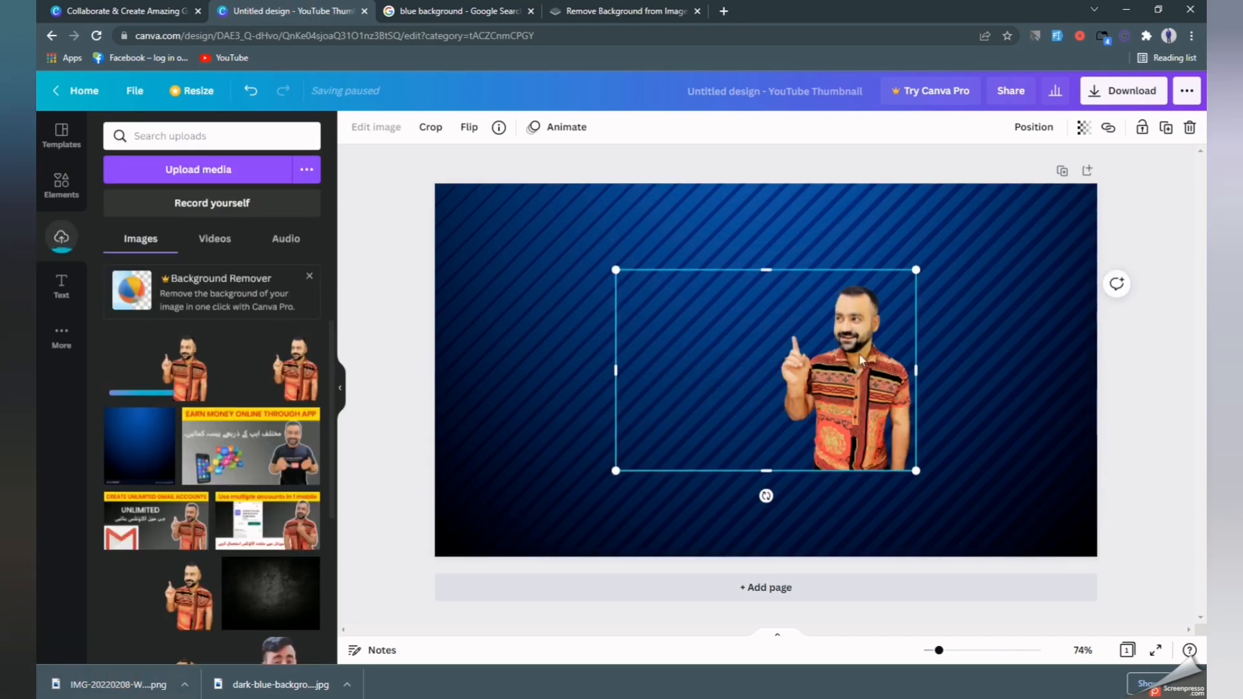
left_click_drag(862, 355, 1012, 291)
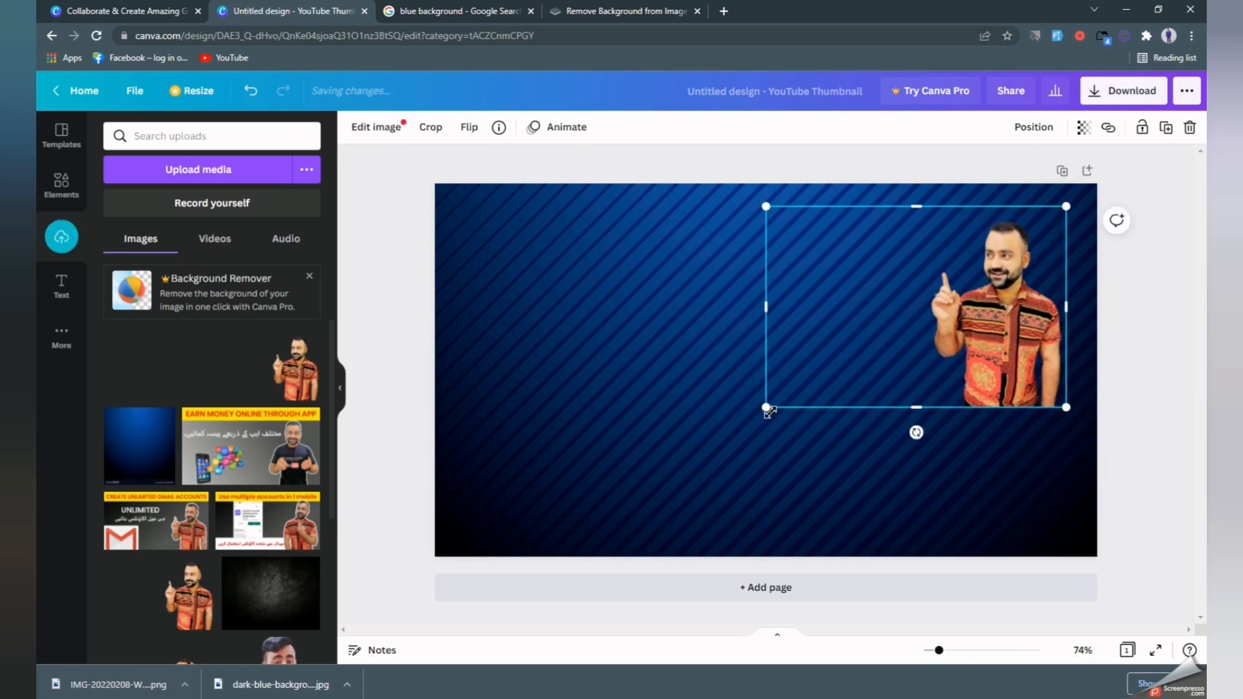
left_click_drag(918, 424, 932, 547)
left_click_drag(973, 472, 921, 476)
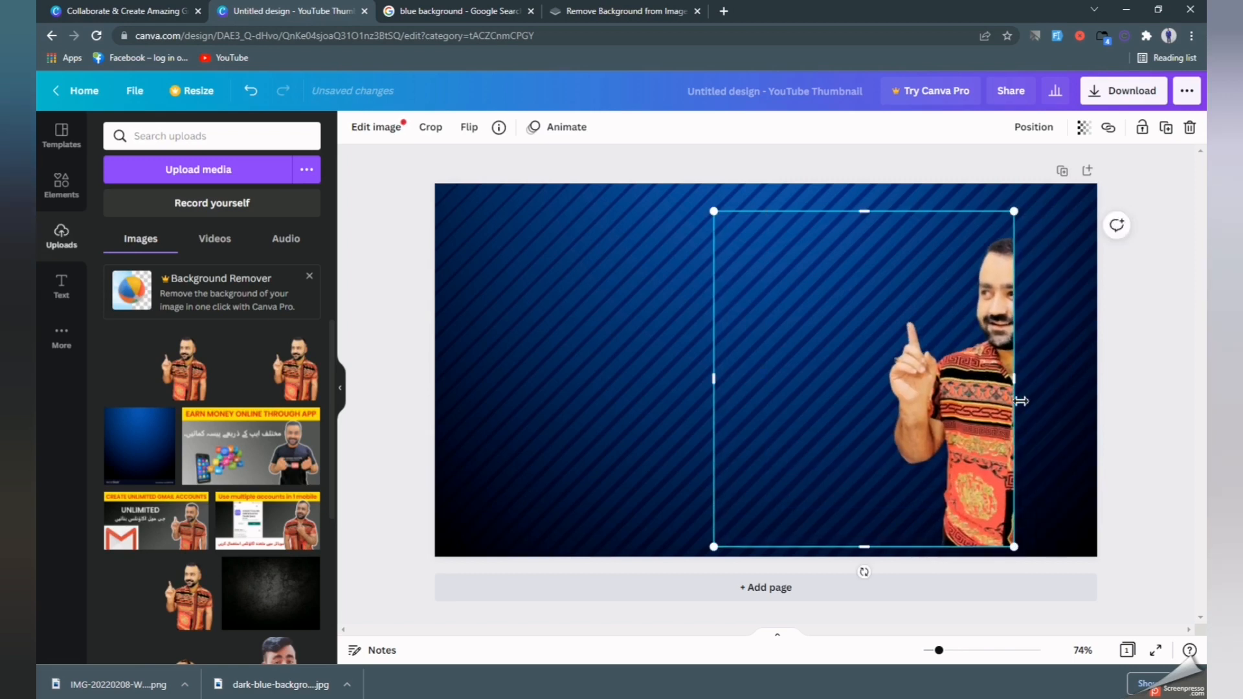
left_click_drag(1016, 380, 1098, 377)
left_click_drag(936, 452, 932, 461)
left_click(672, 377)
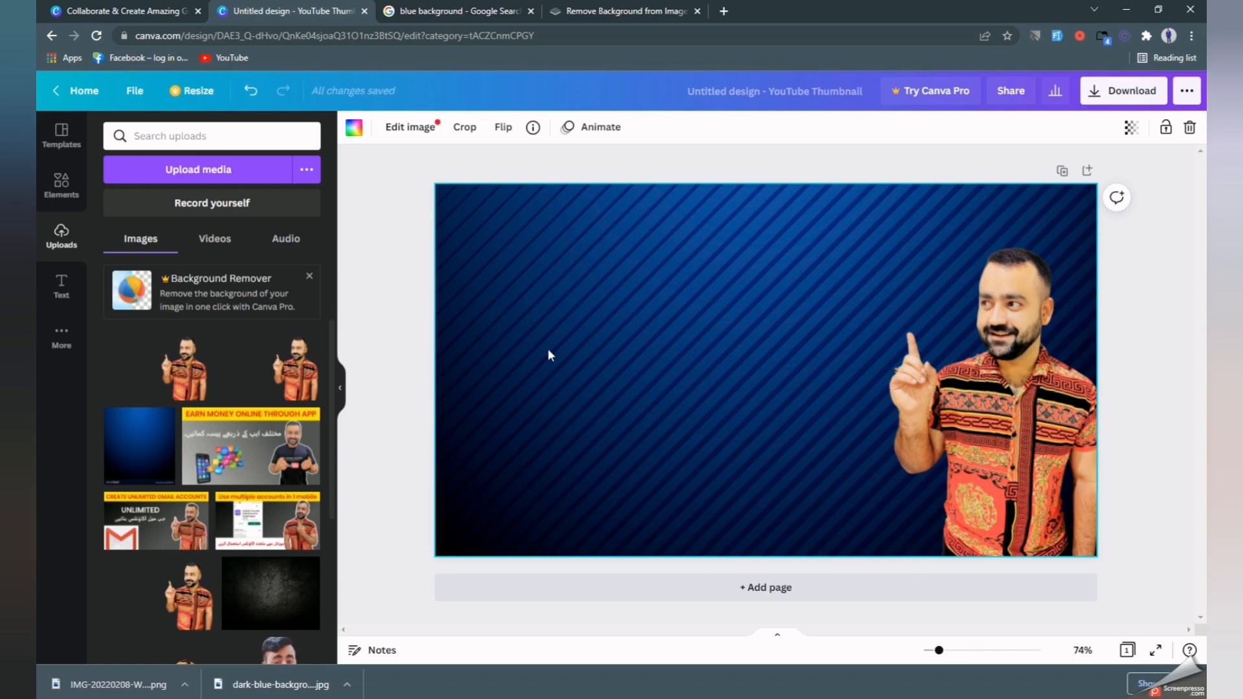
Add a heading text box reading 'CREAT'.
left_click(61, 285)
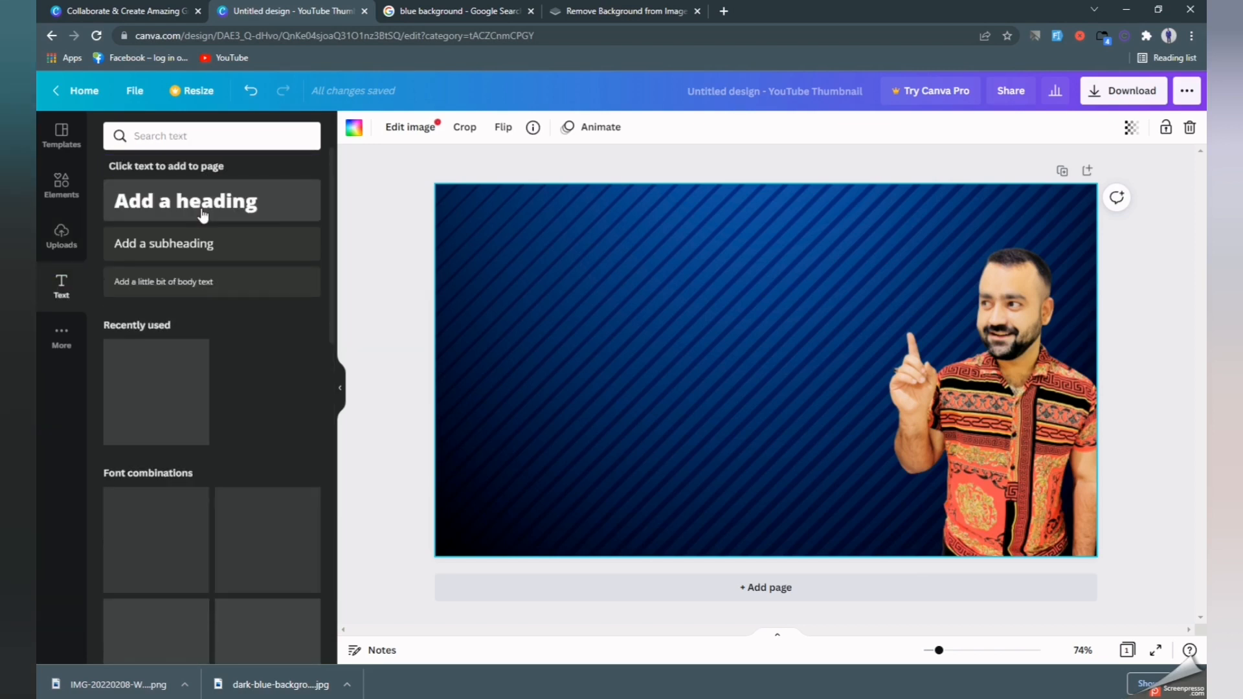
left_click(203, 216)
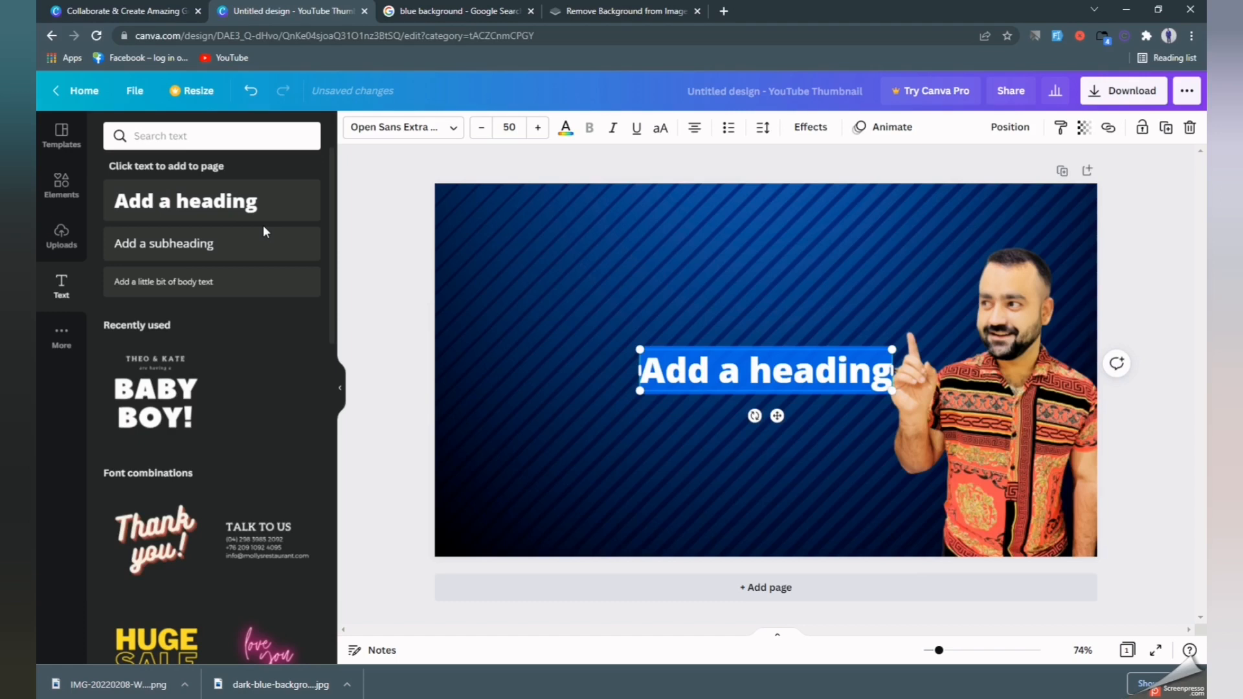
type("CR")
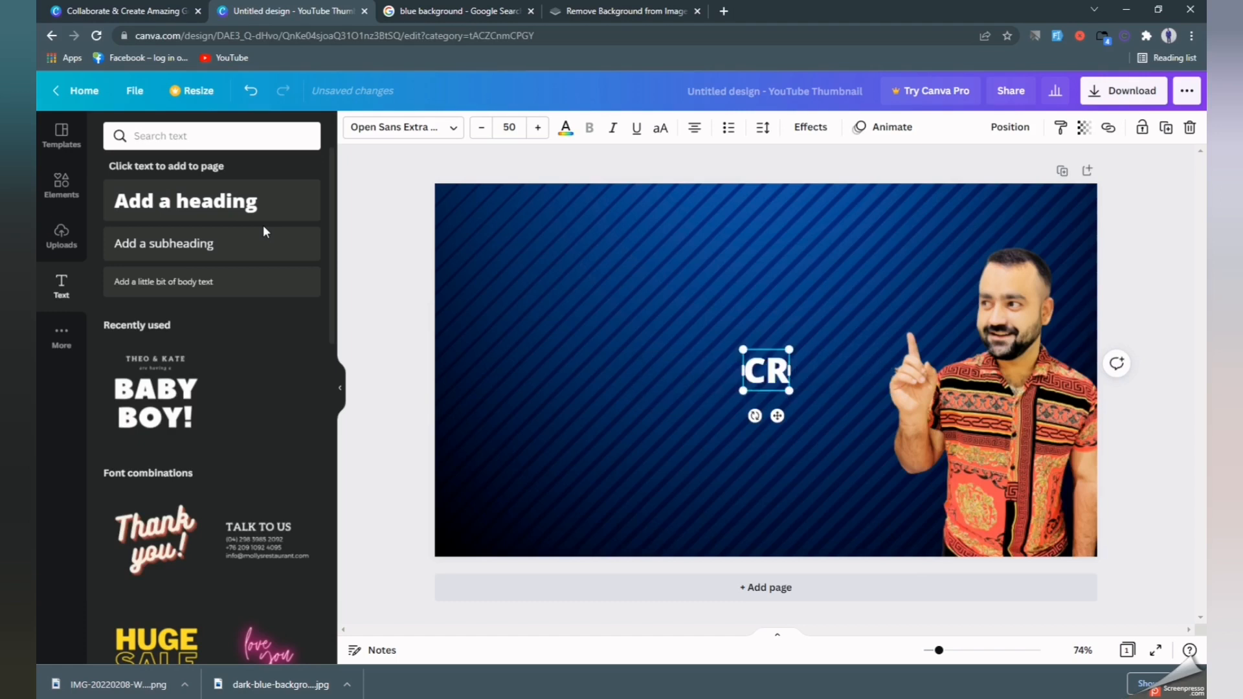
type("EA")
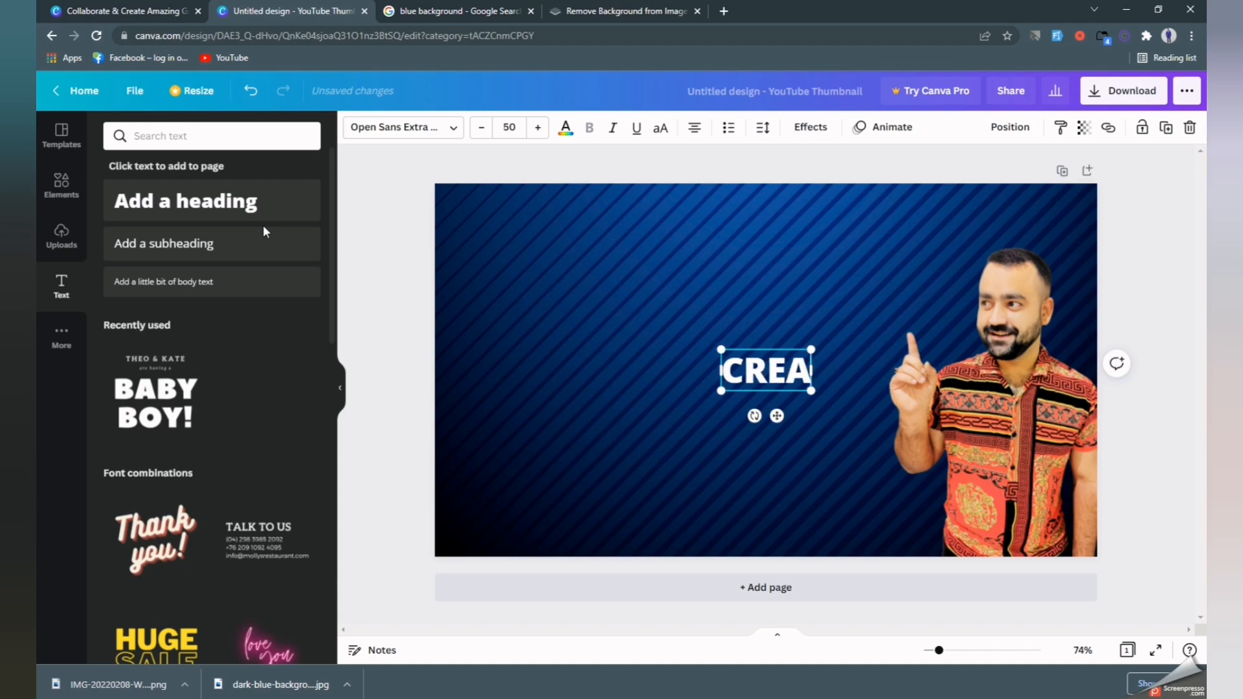
type("T")
left_click(638, 363)
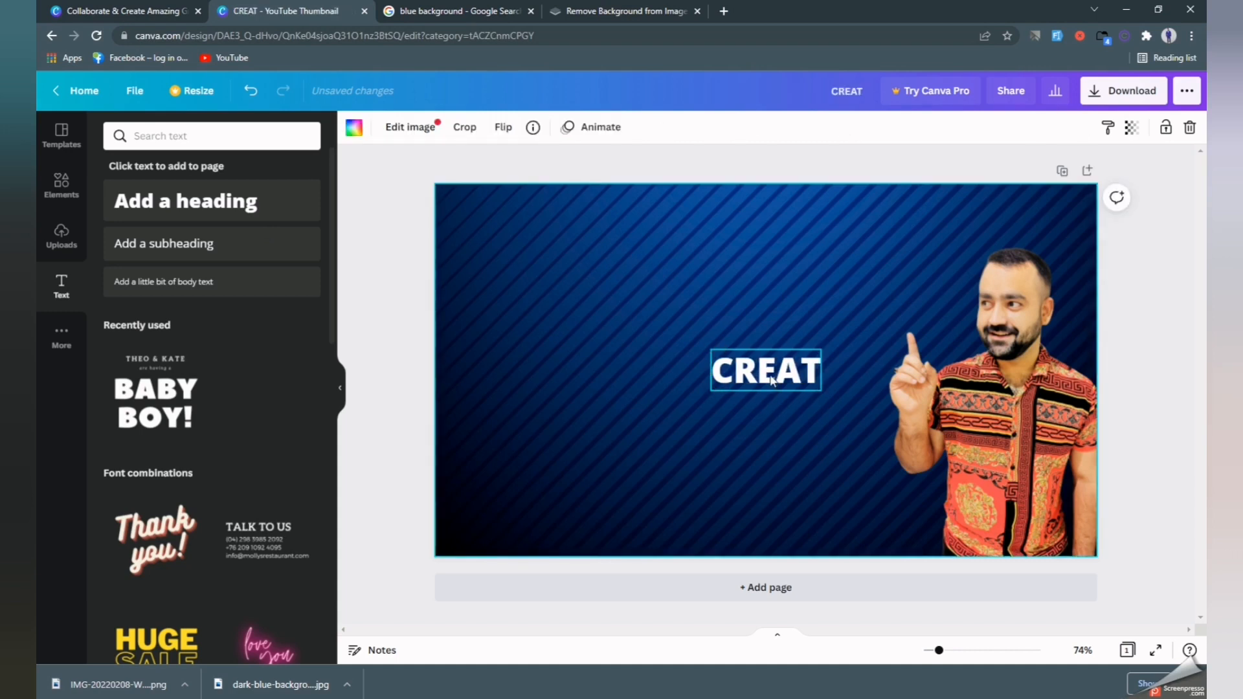
Move the heading left and replace its text with 'MAKE'.
left_click(769, 369)
left_click_drag(767, 372, 702, 352)
double_click(703, 351)
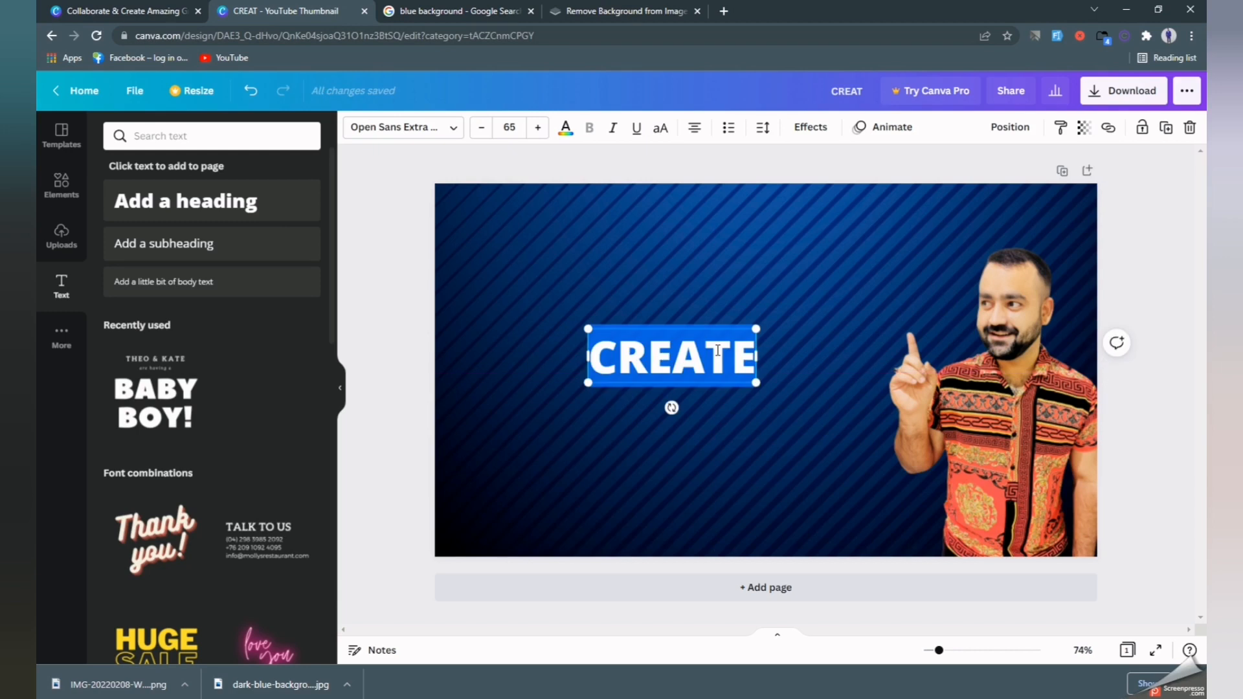
type("MAKE")
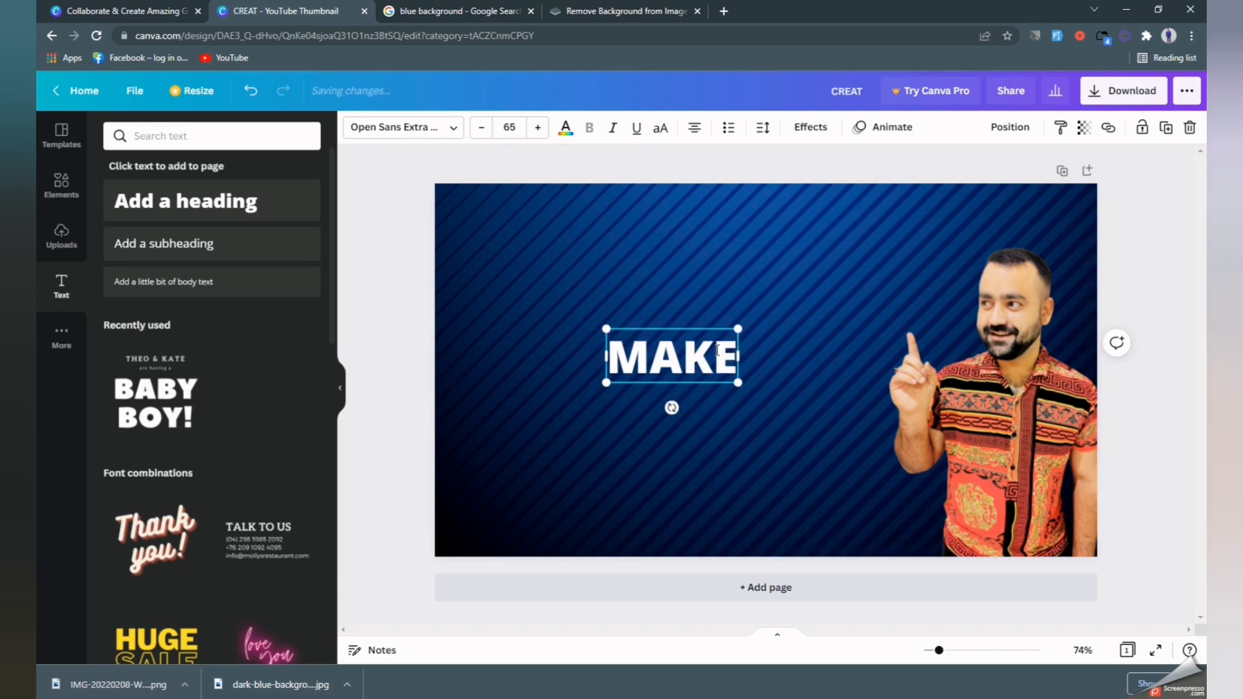
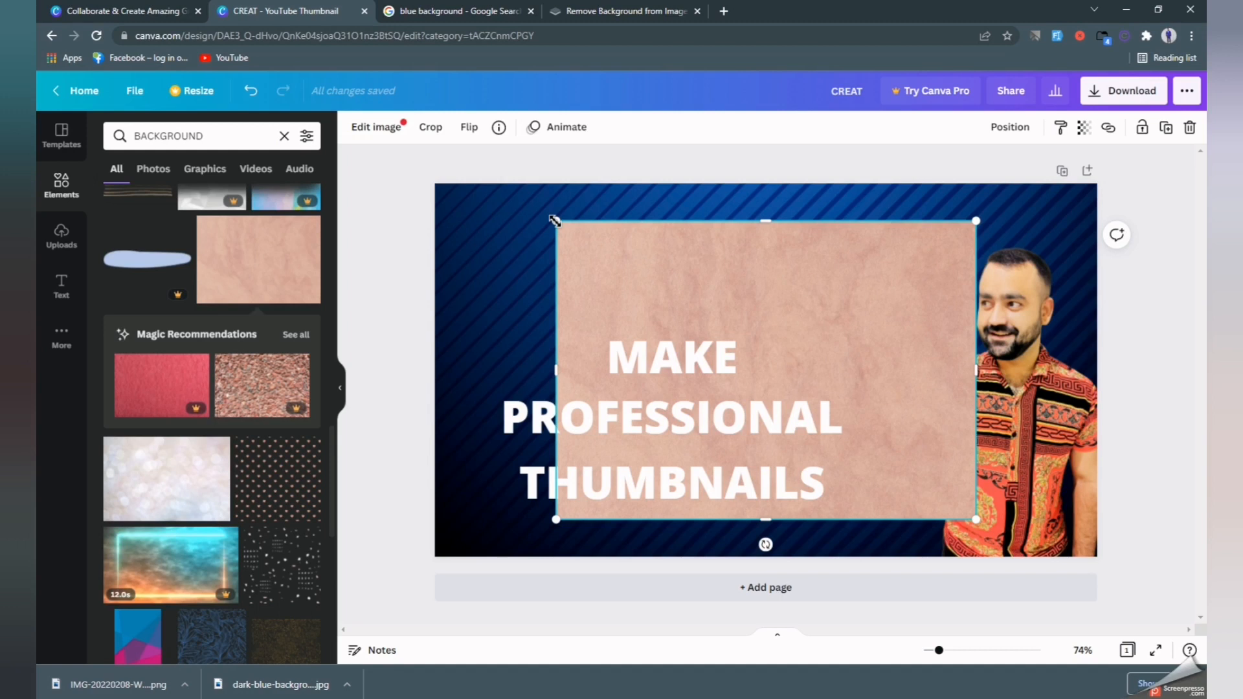
Move the pink texture up and shrink it into a narrow strip fitted behind MAKE.
left_click_drag(712, 304, 598, 172)
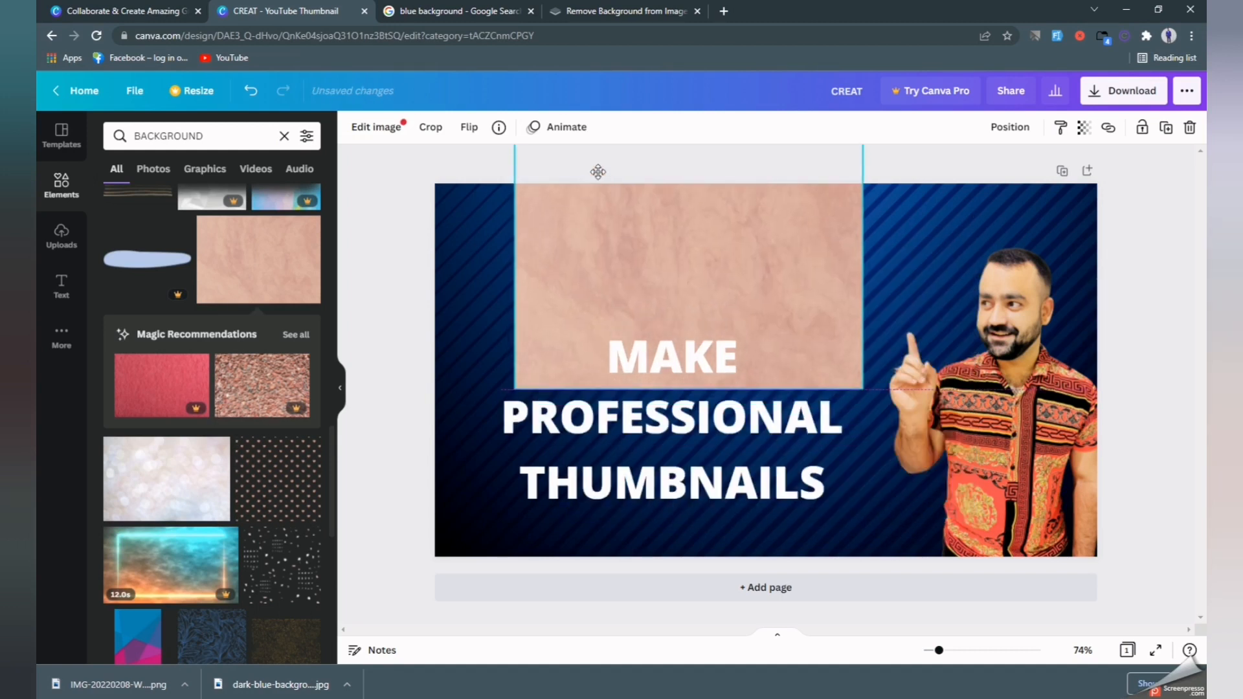
left_click_drag(515, 362, 675, 262)
left_click_drag(736, 215, 650, 326)
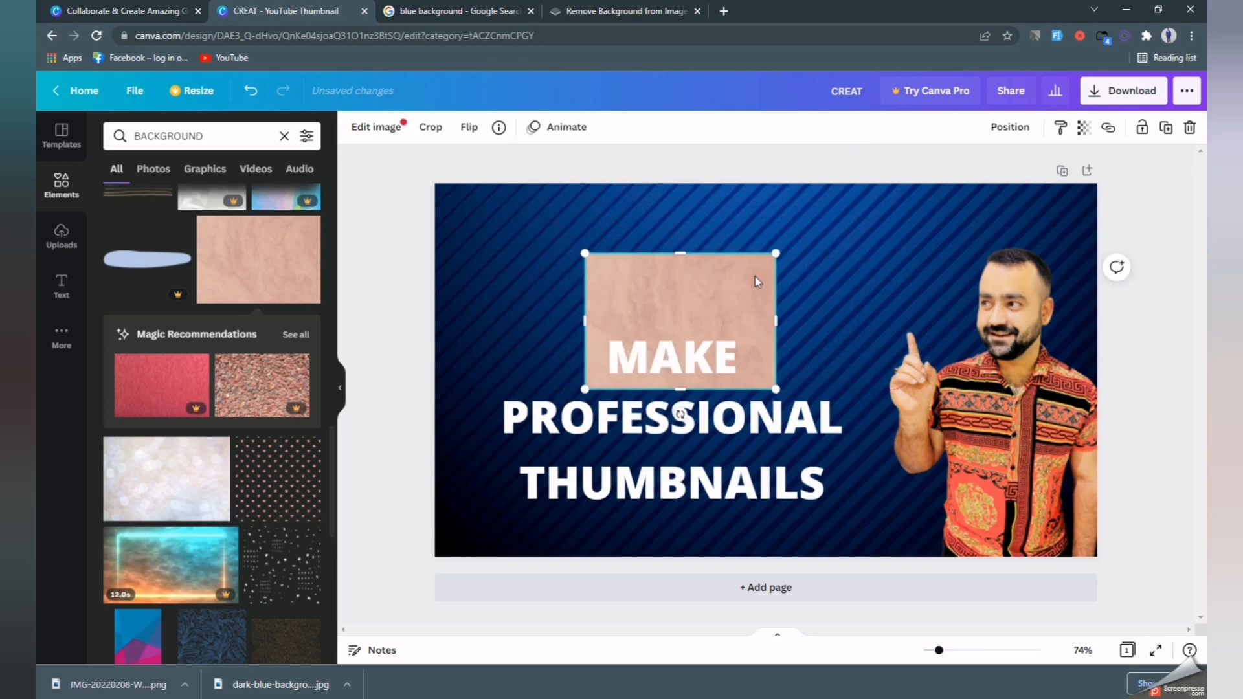
left_click_drag(775, 253, 666, 377)
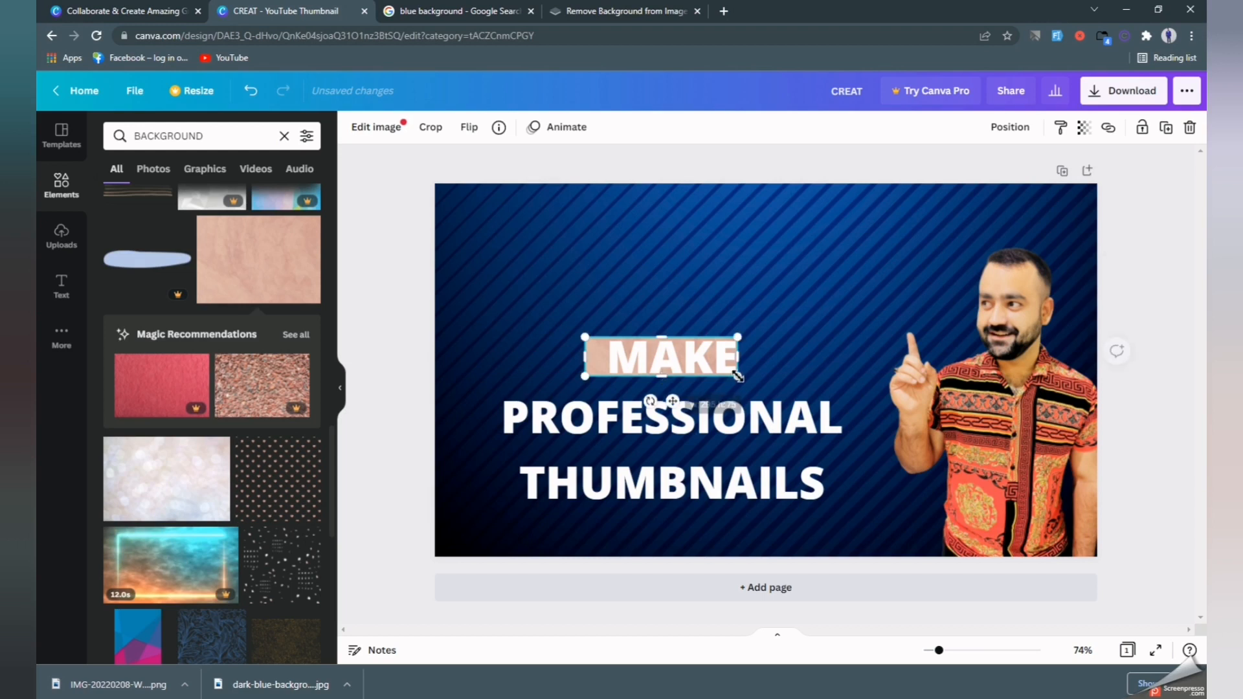
left_click_drag(742, 359, 747, 359)
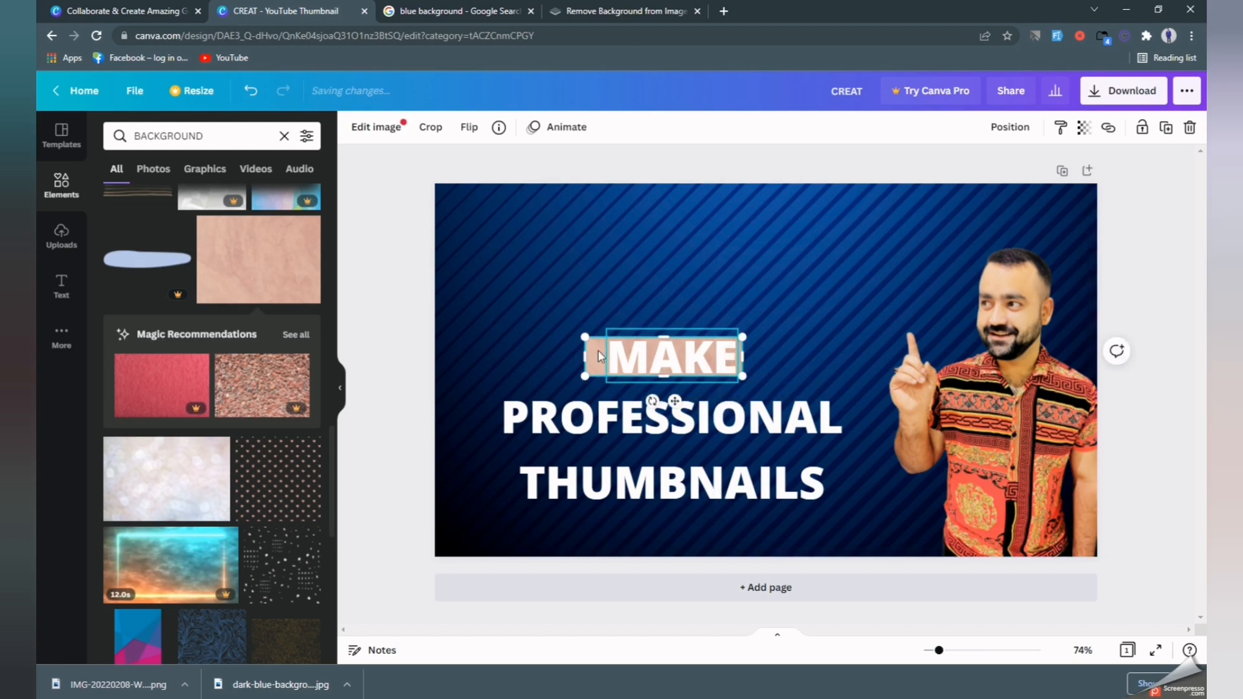
left_click_drag(585, 360, 609, 357)
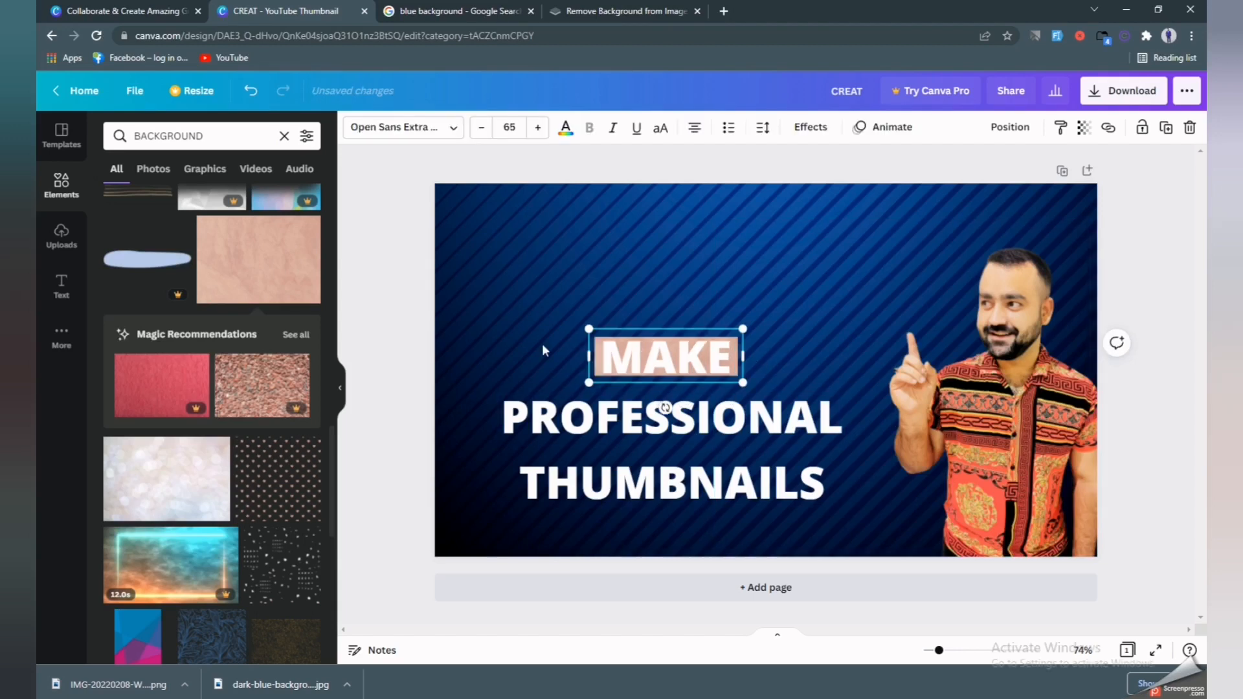
left_click(541, 344)
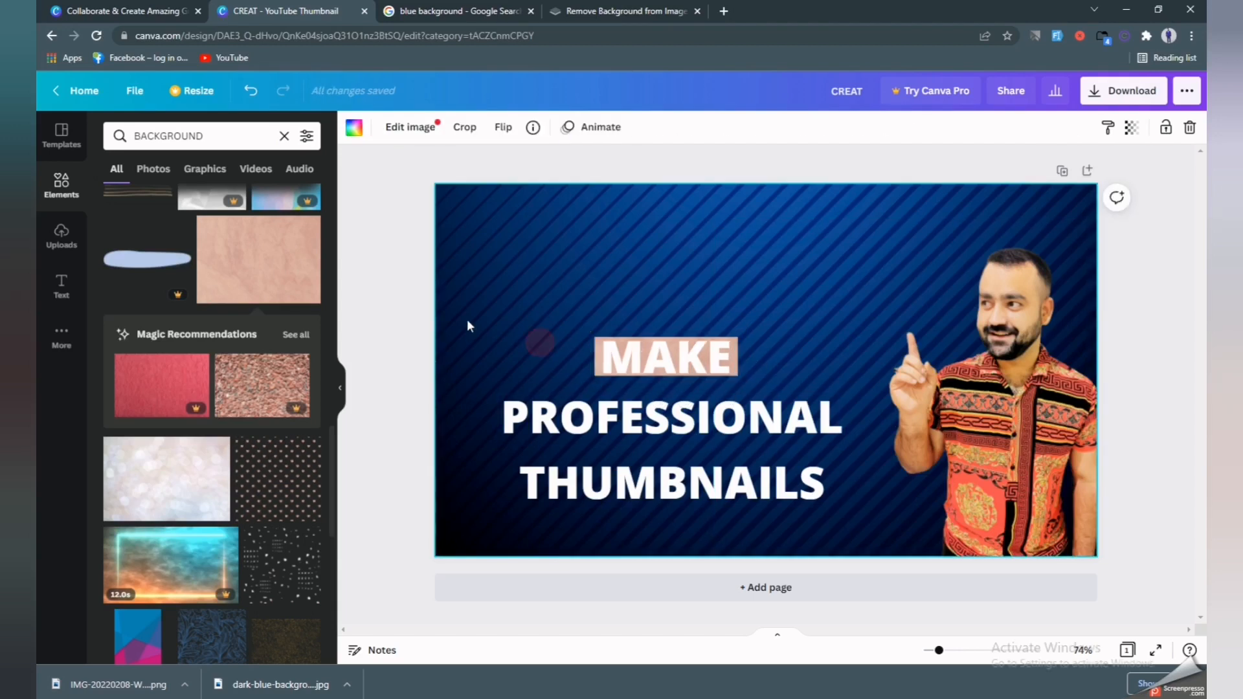
Add two more pink texture copies and fit them behind PROFESSIONAL and THUMBNAILS.
left_click(215, 234)
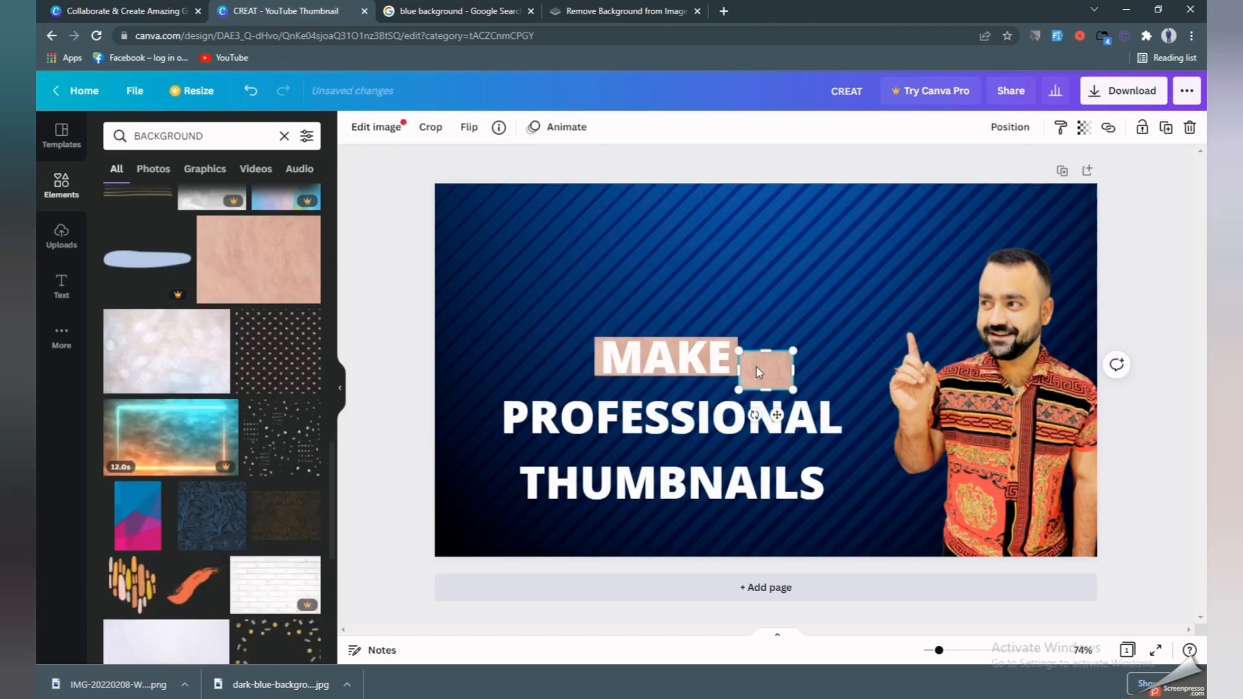
left_click_drag(750, 371, 843, 411)
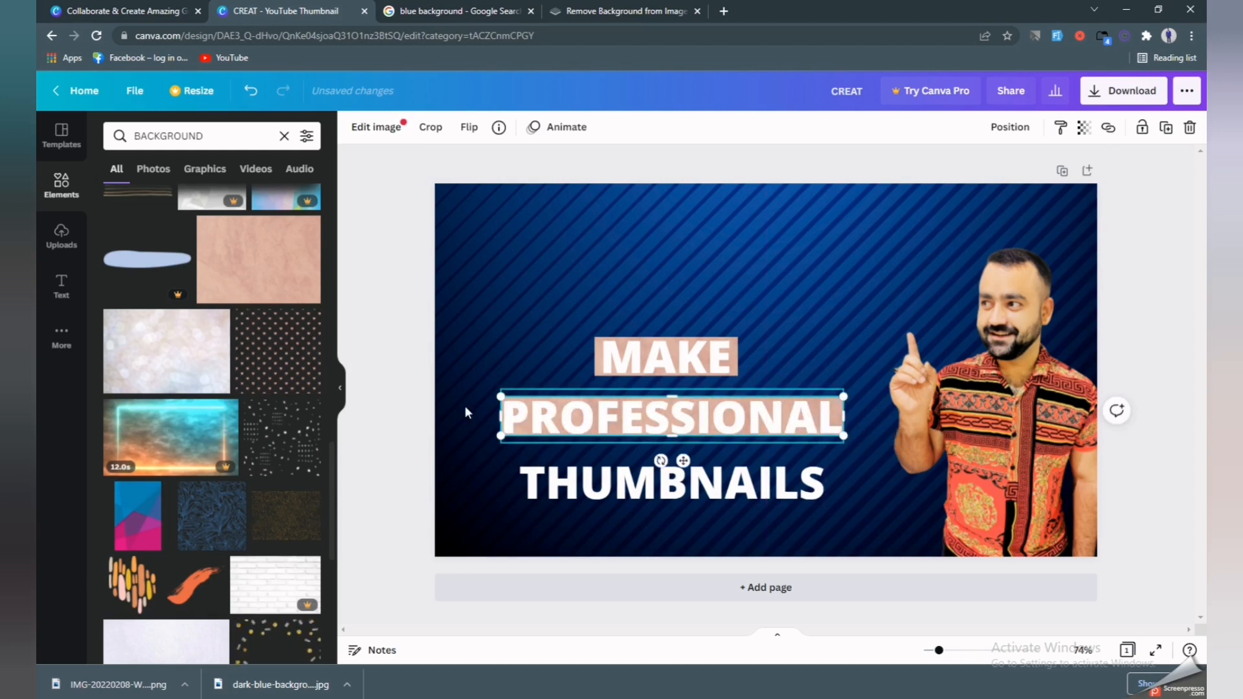
left_click(266, 259)
left_click_drag(766, 370, 832, 477)
left_click(523, 521)
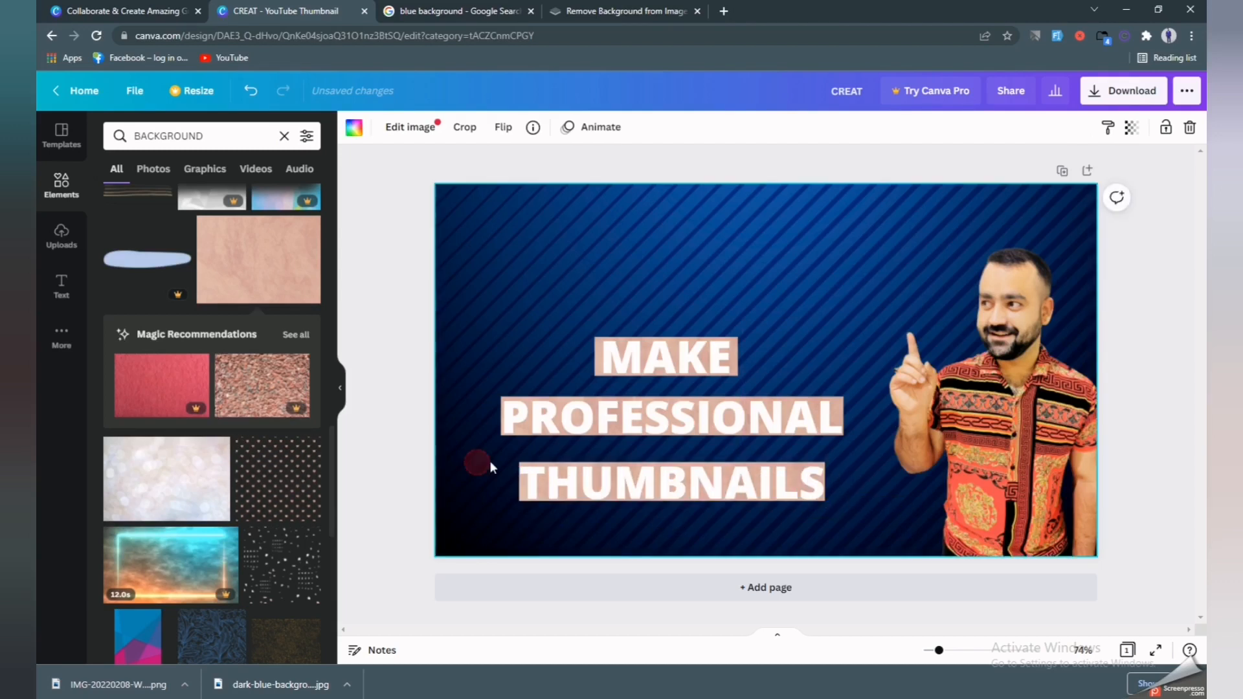
Make THUMBNAILS yellow italic text and widen its text box slightly on both sides.
double_click(728, 490)
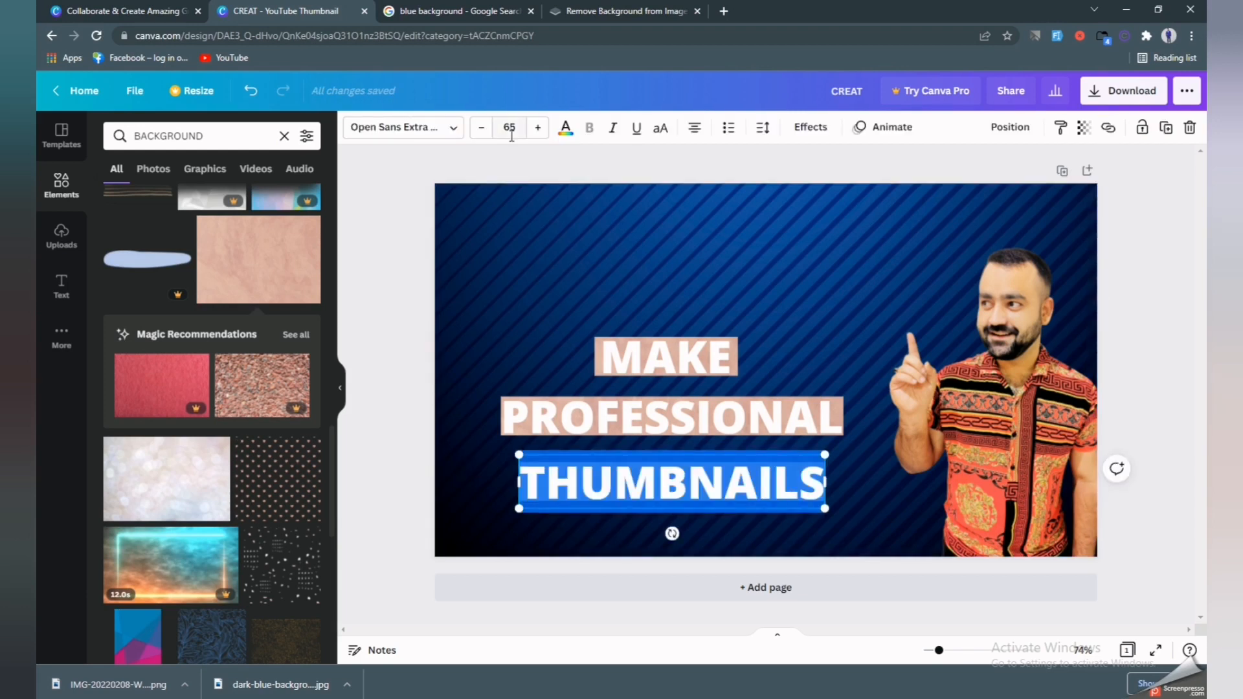
left_click(566, 127)
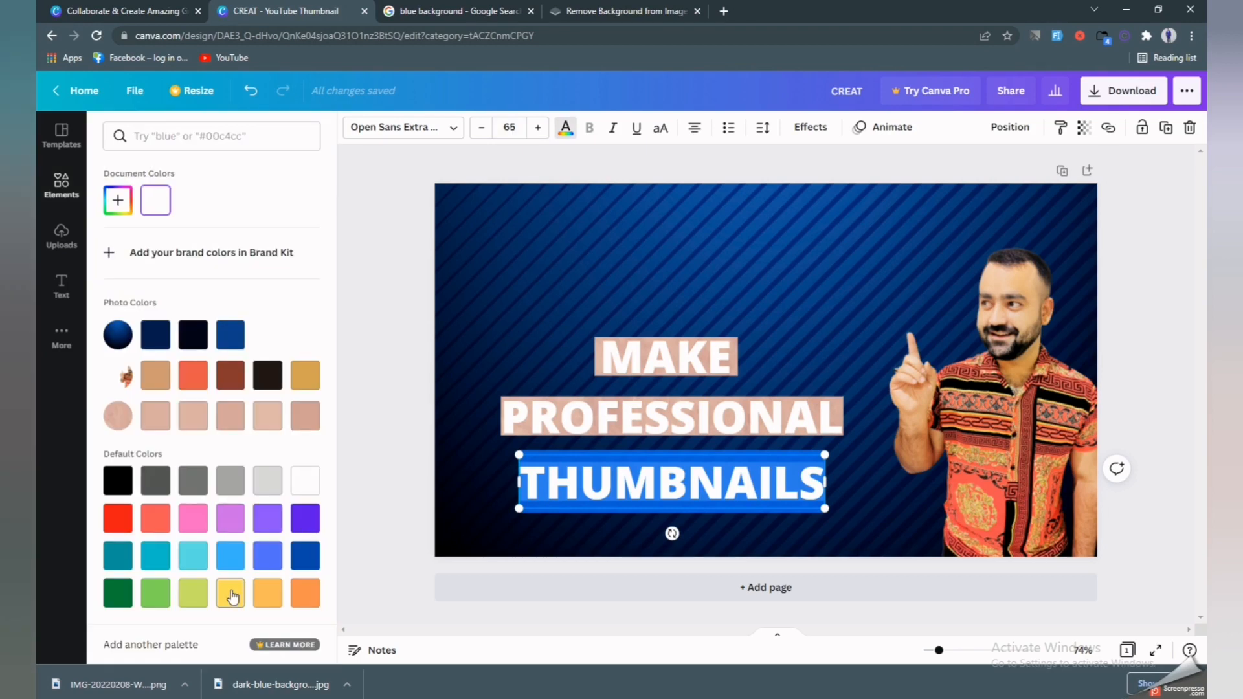
left_click(231, 594)
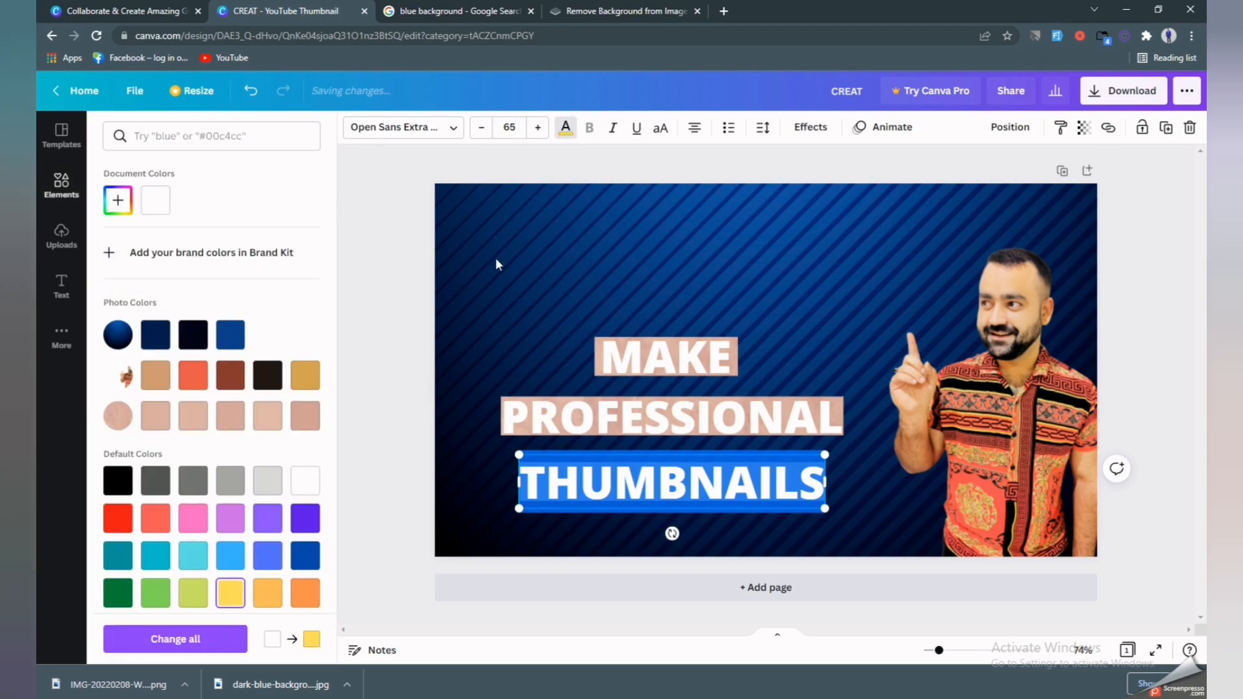
left_click(613, 129)
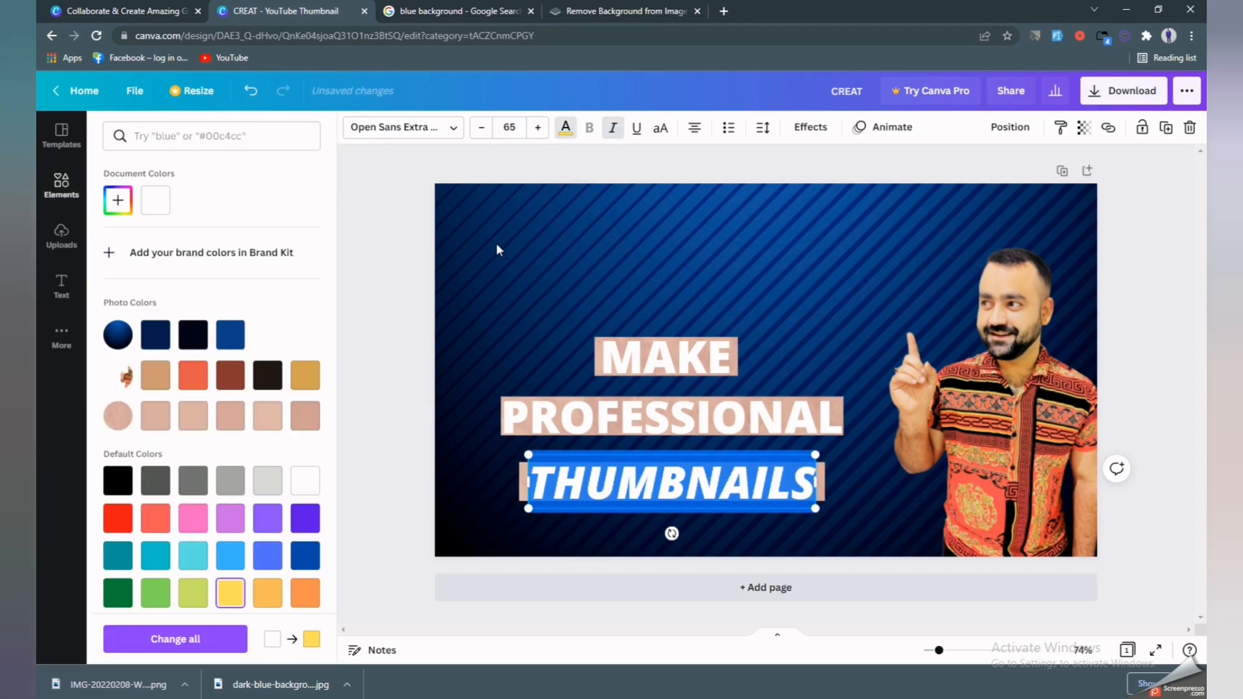
key("Escape")
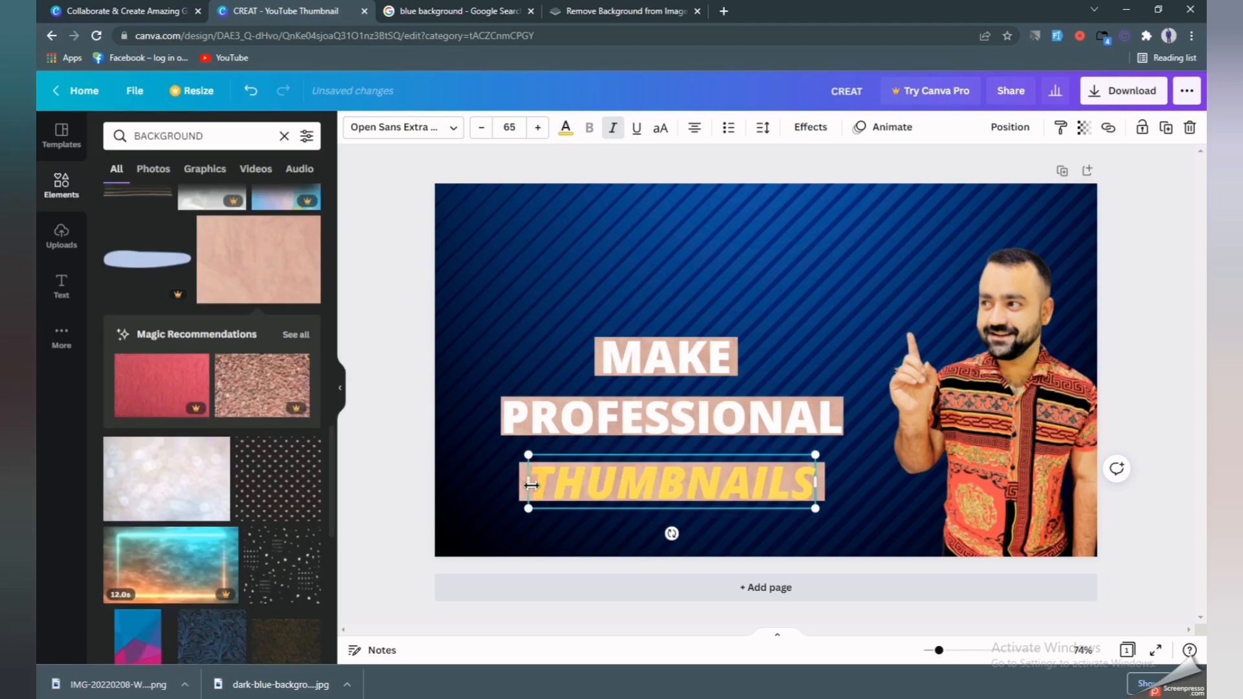
left_click_drag(532, 485, 521, 487)
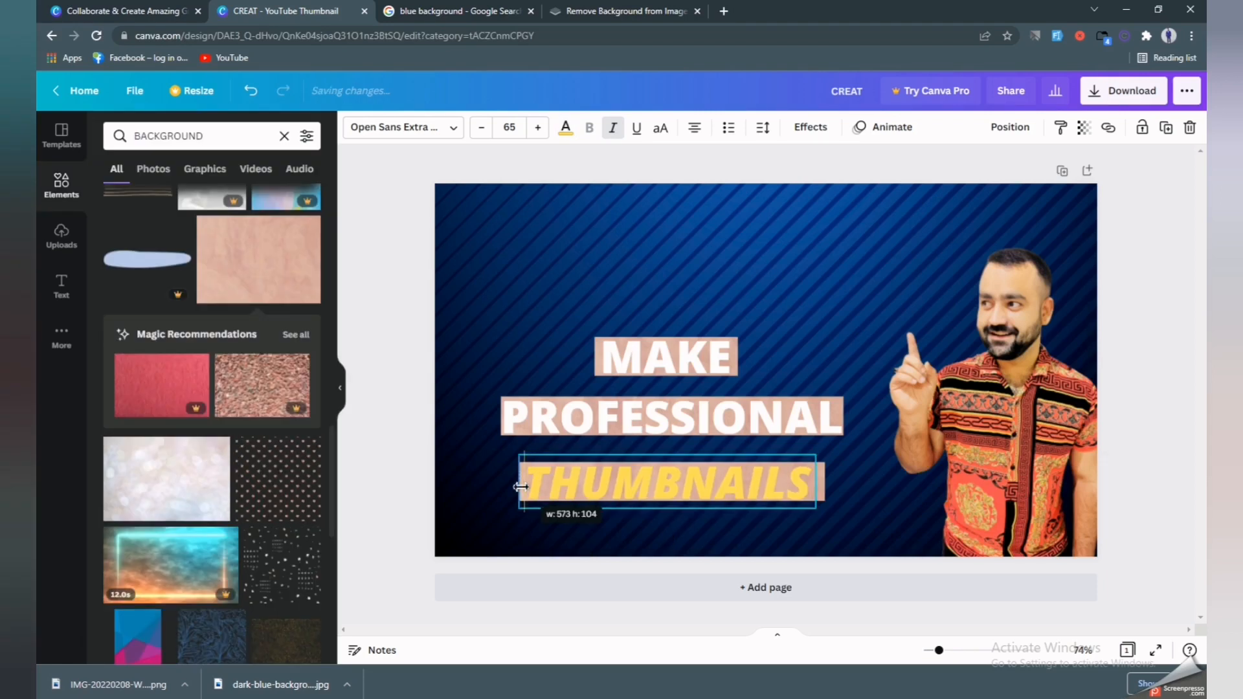
left_click_drag(817, 483, 828, 481)
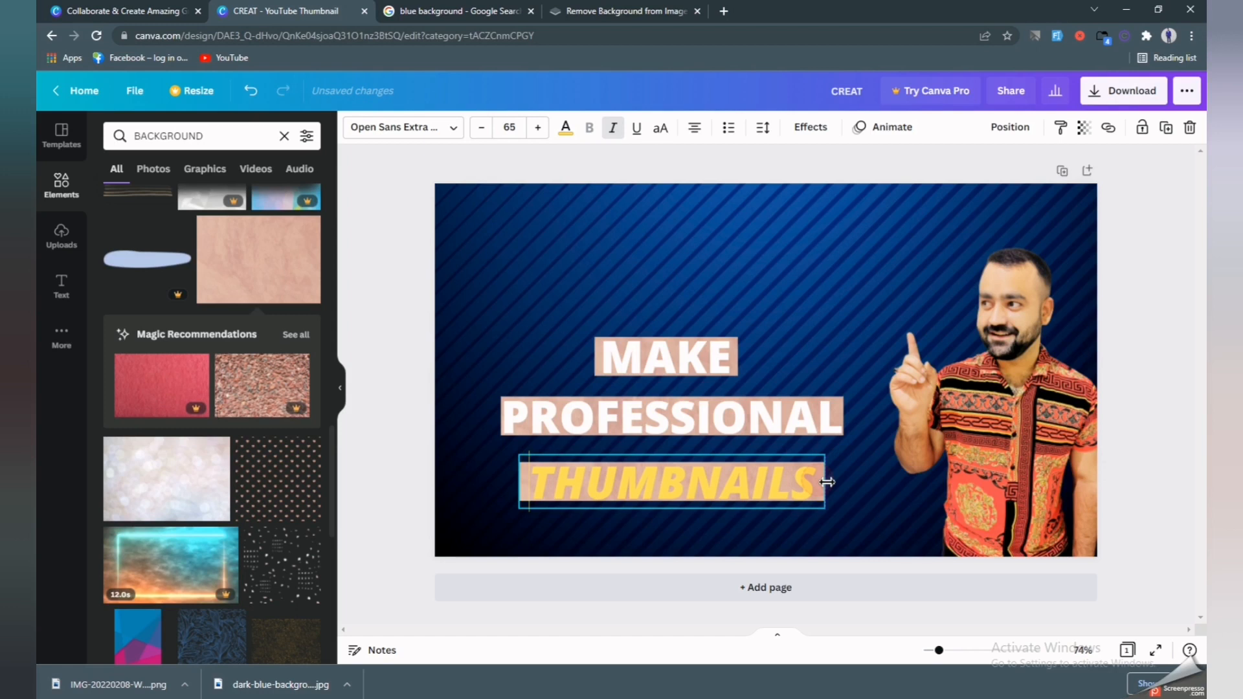
Delete the PROFESSIONAL text, then undo to restore it.
left_click(503, 432)
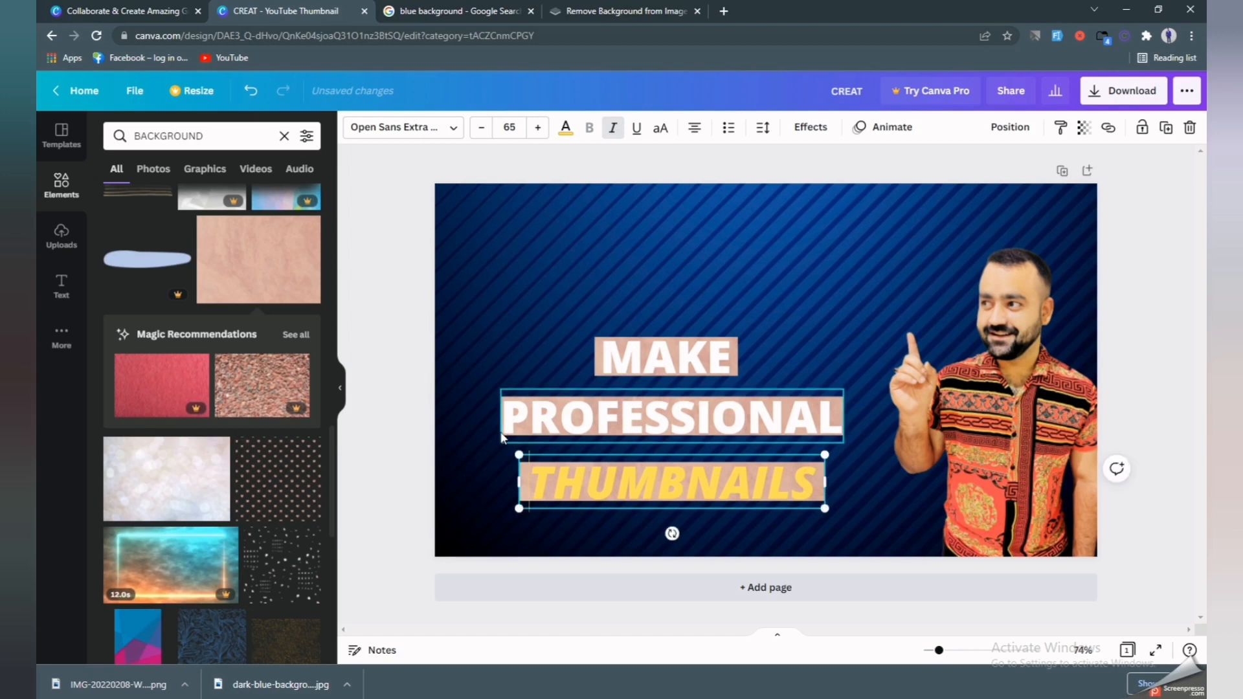
key("Delete")
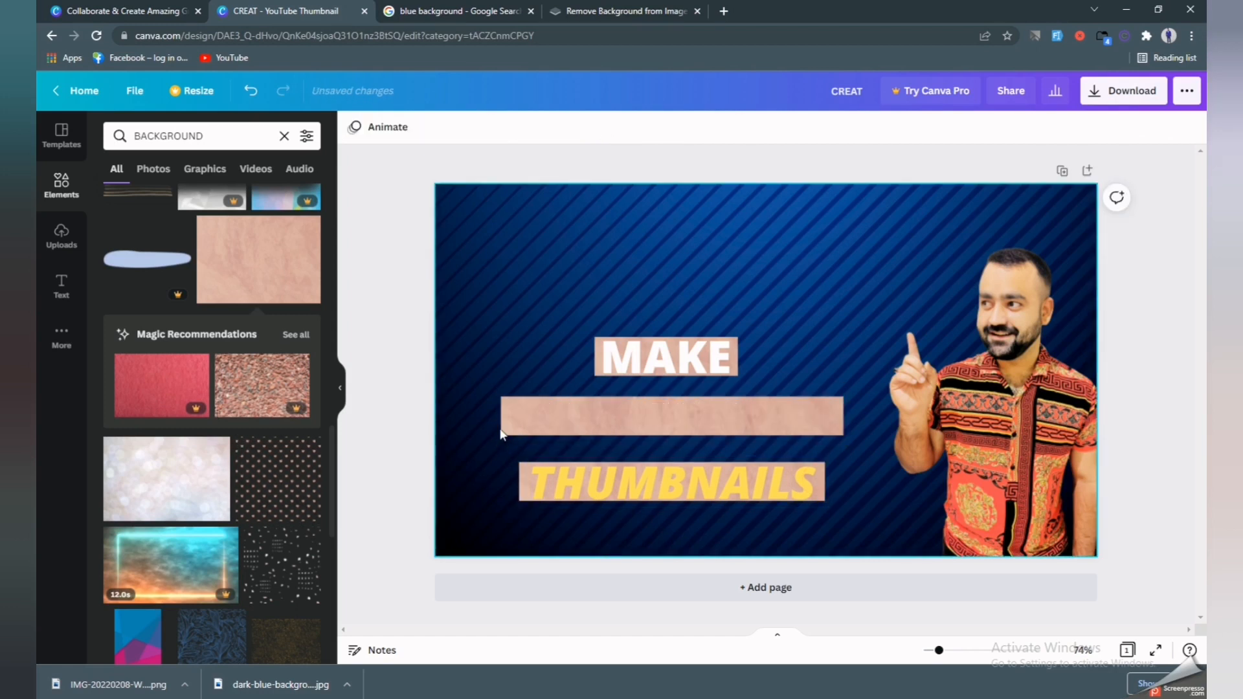
key("ctrl+z")
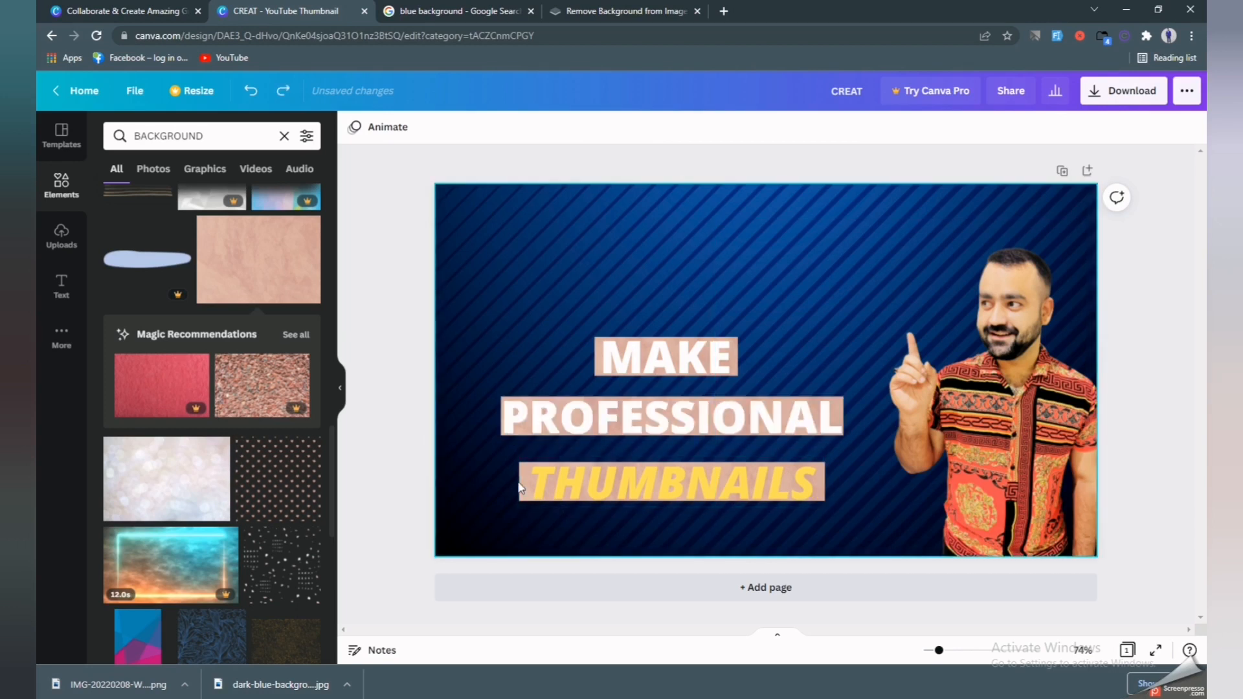
Recolour THUMBNAILS red and widen its text box a little more on both sides.
left_click(791, 493)
double_click(791, 493)
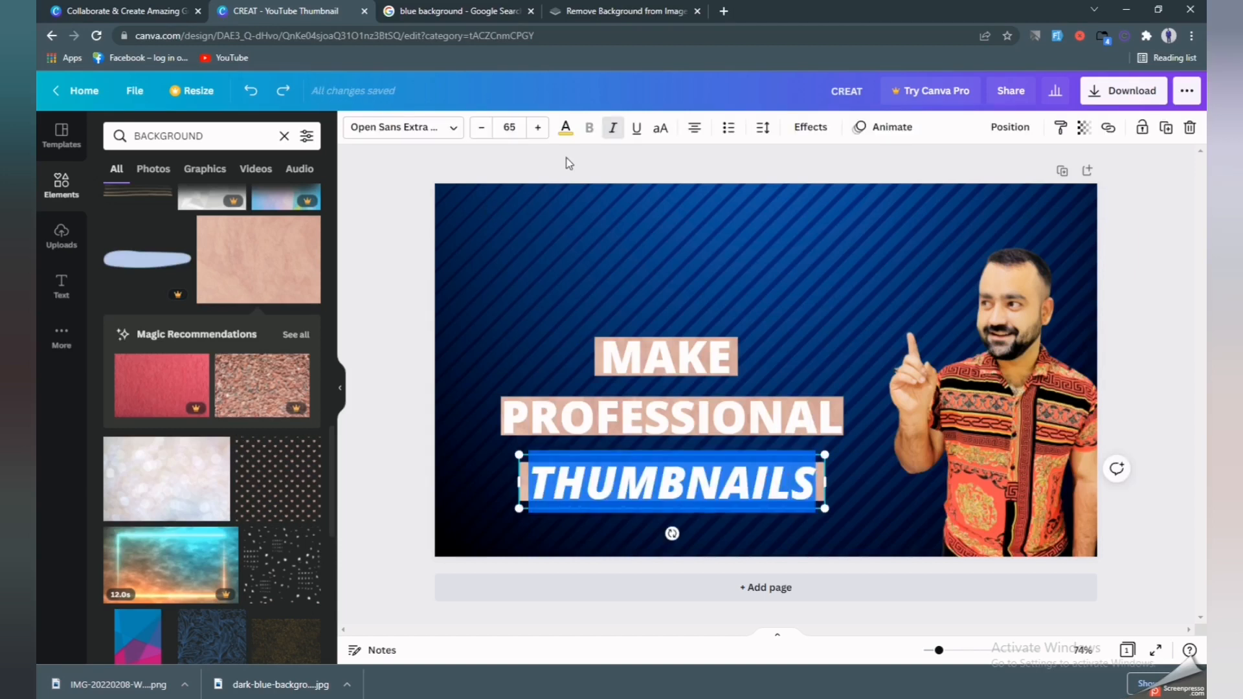
left_click(566, 128)
left_click(116, 521)
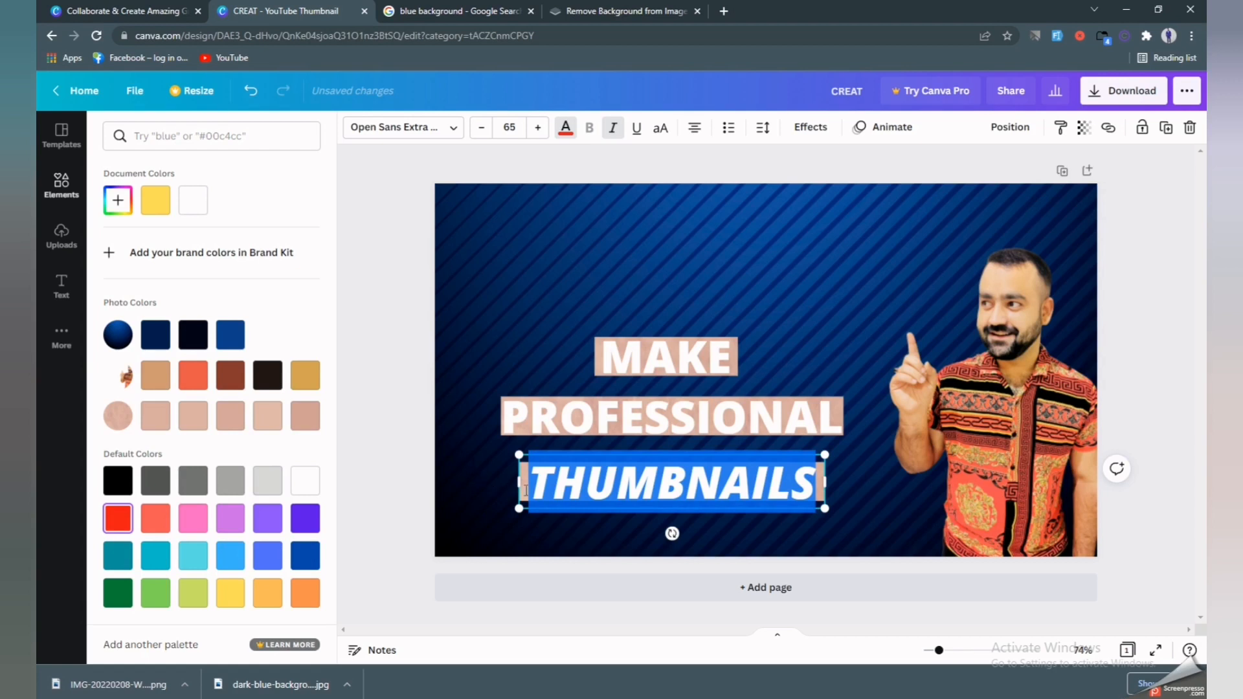
left_click_drag(521, 487, 504, 486)
left_click_drag(827, 485, 839, 485)
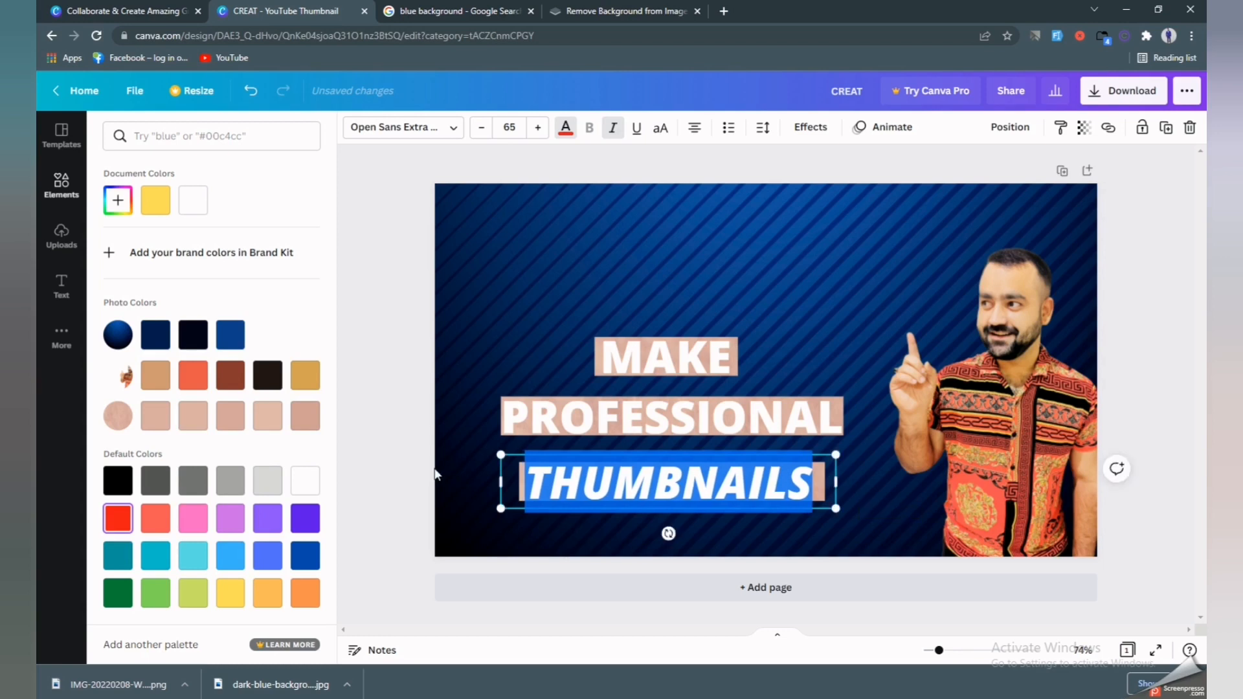
key("Escape")
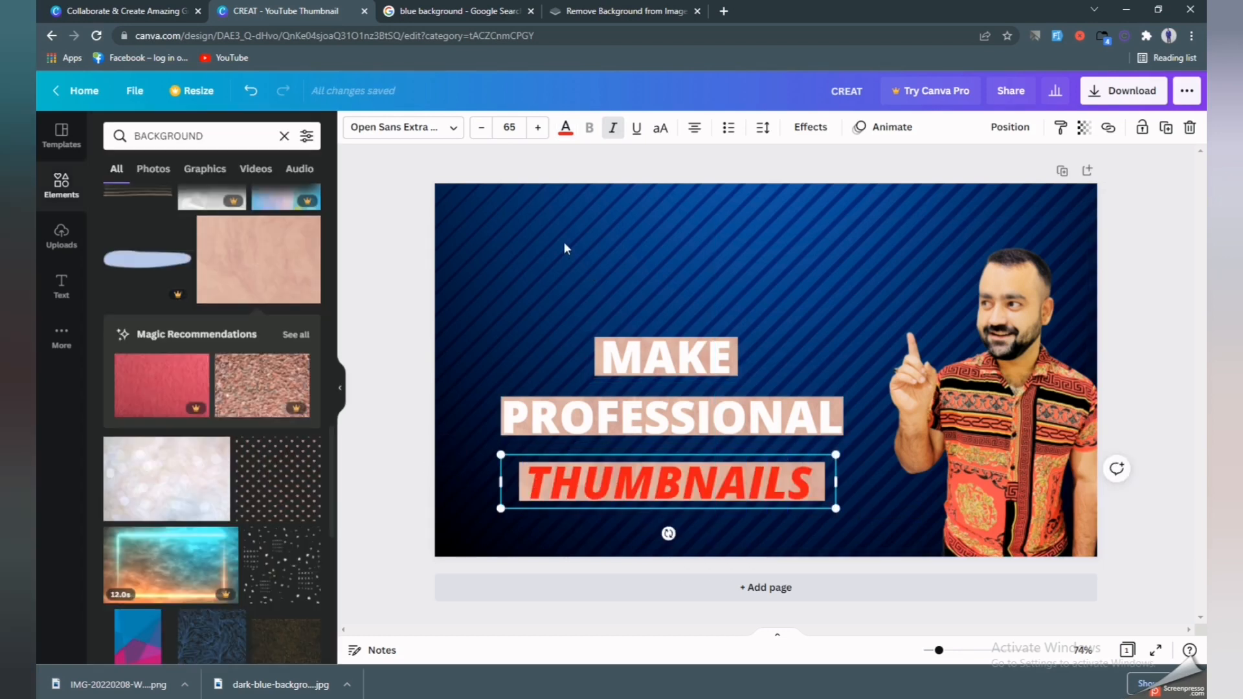
left_click(514, 254)
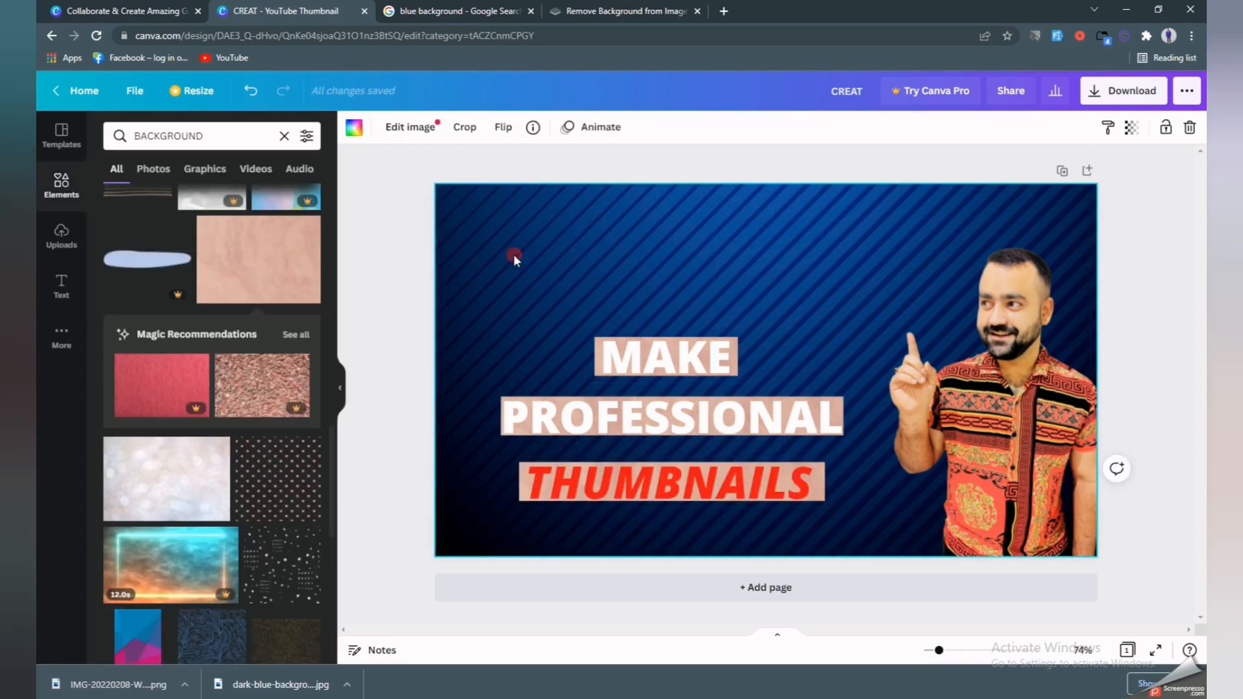
Change the PROFESSIONAL text colour to black.
left_click(601, 427)
left_click(631, 421)
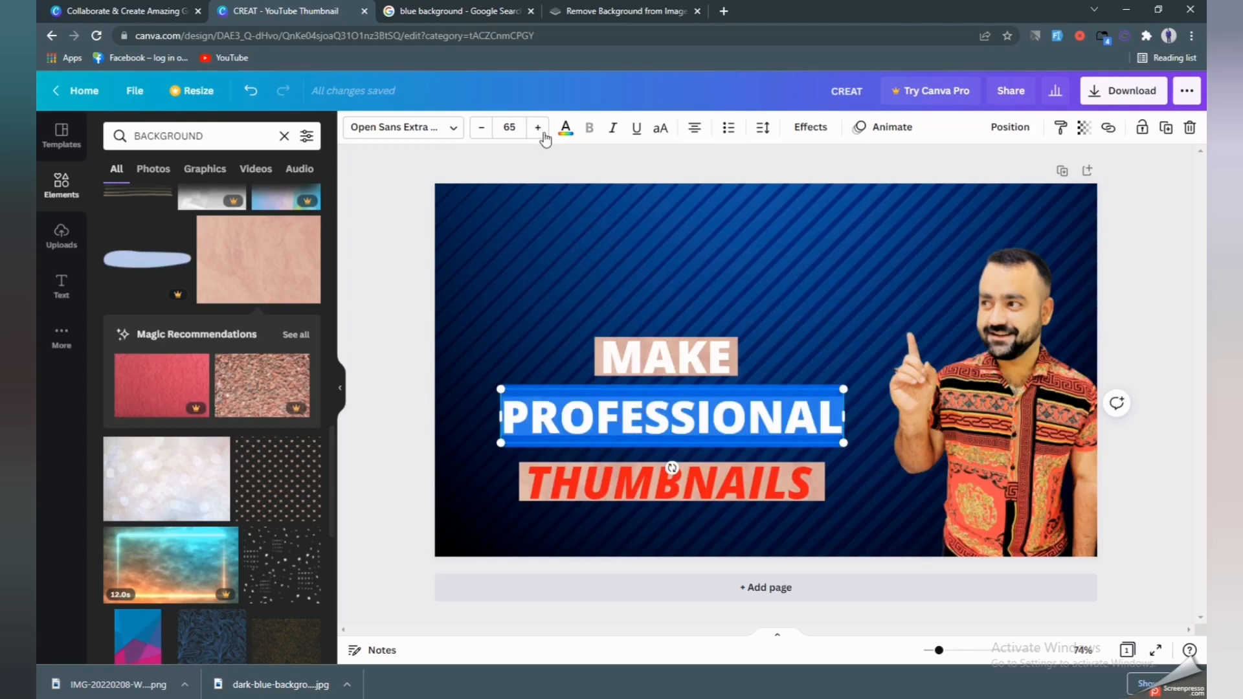
left_click(565, 127)
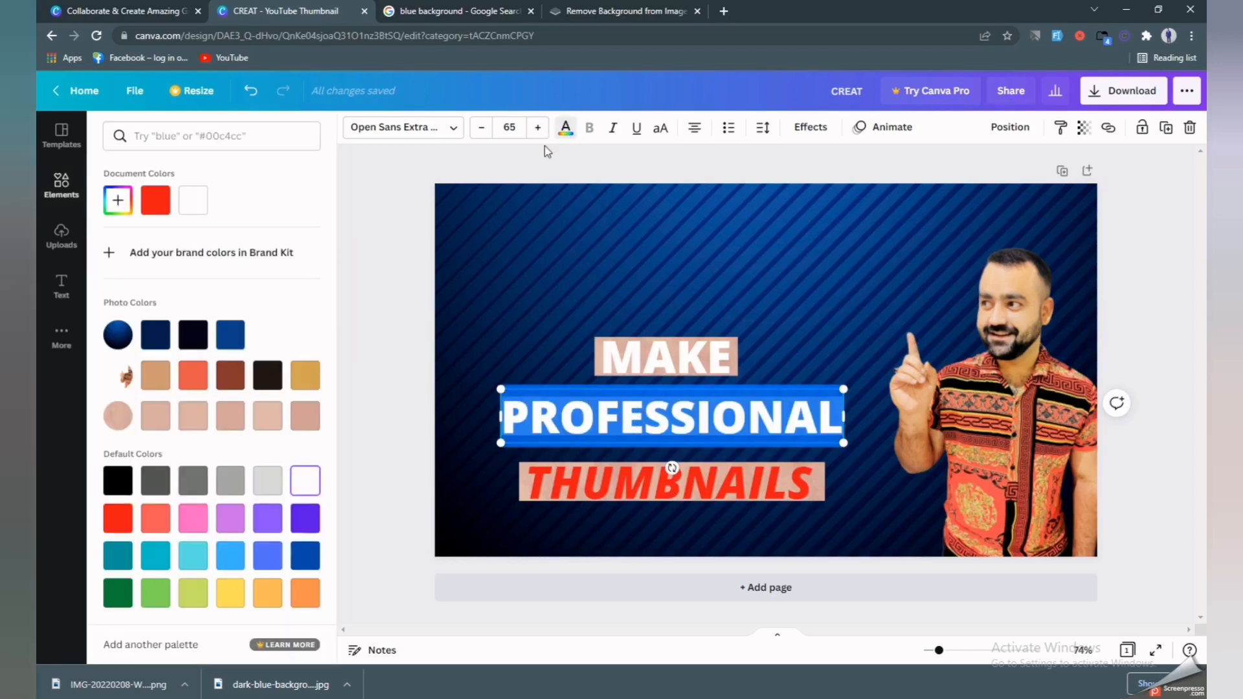
left_click(193, 335)
Recolour MAKE with the dark near-black swatch.
left_click(658, 356)
left_click(658, 357)
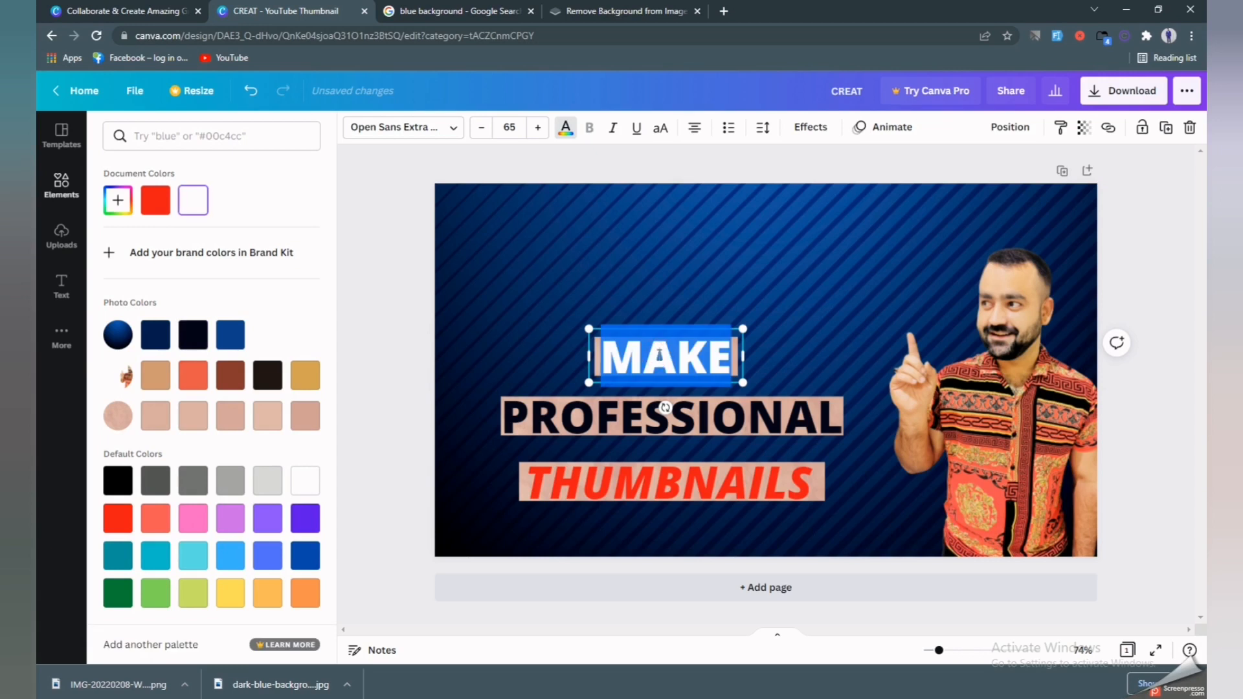
left_click(192, 339)
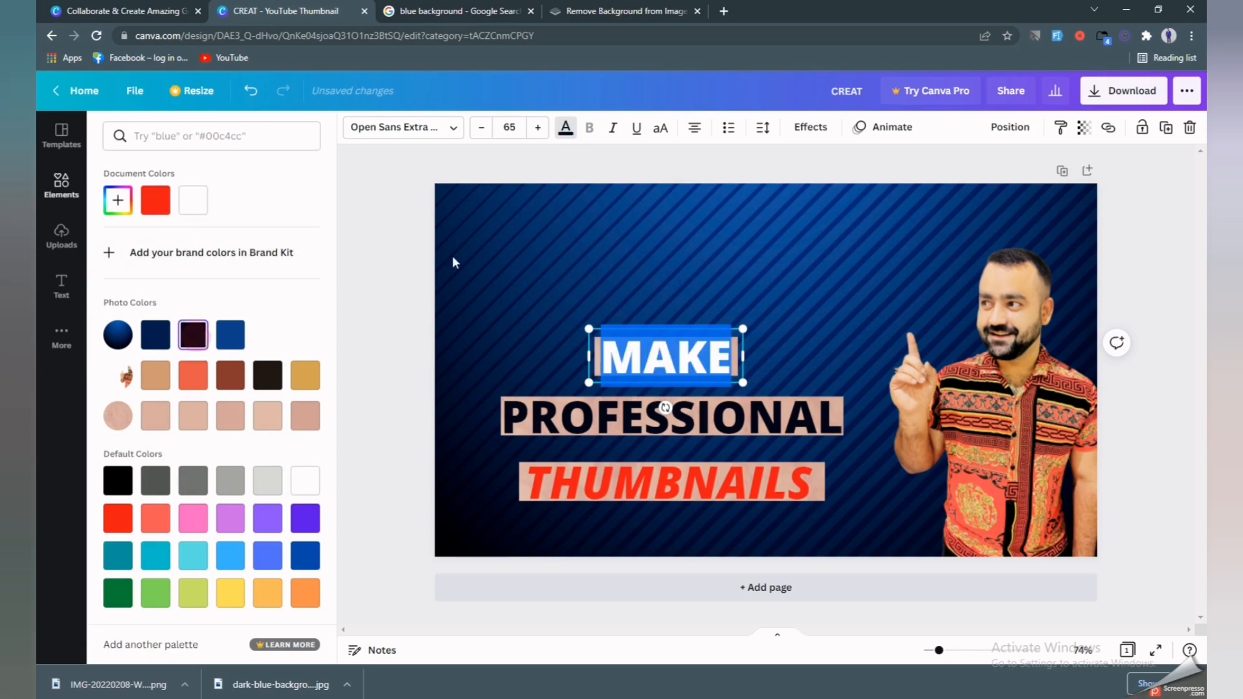
left_click(484, 246)
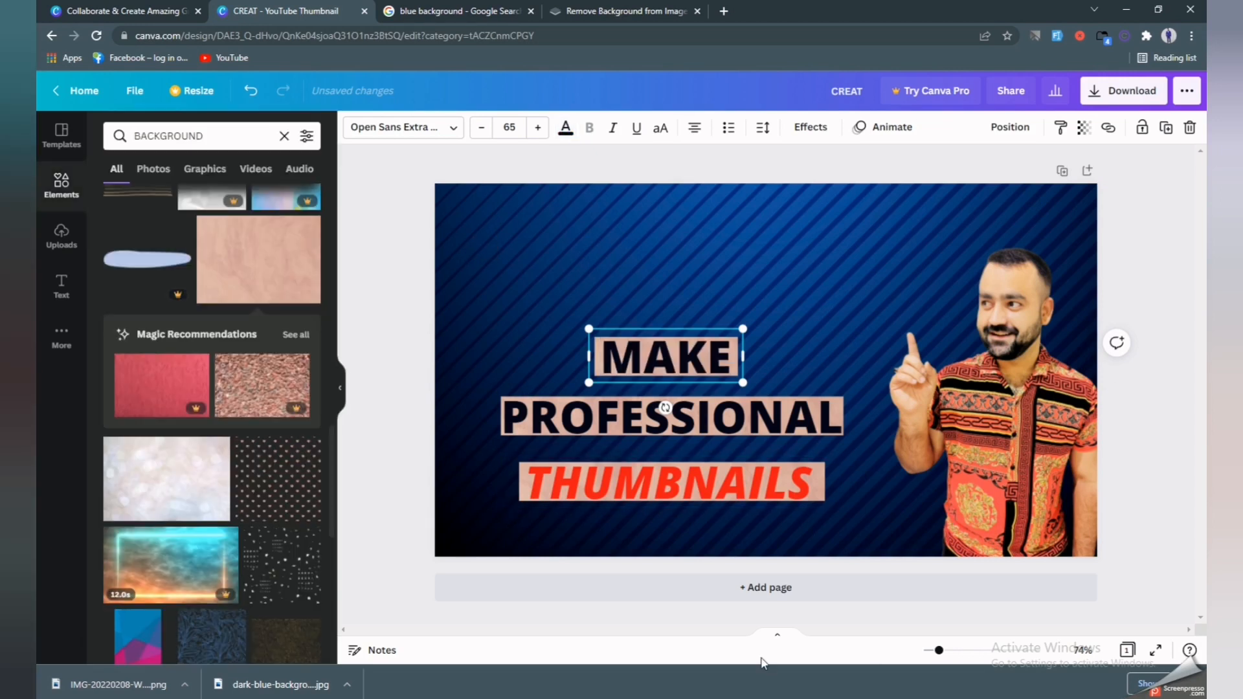
left_click(520, 275)
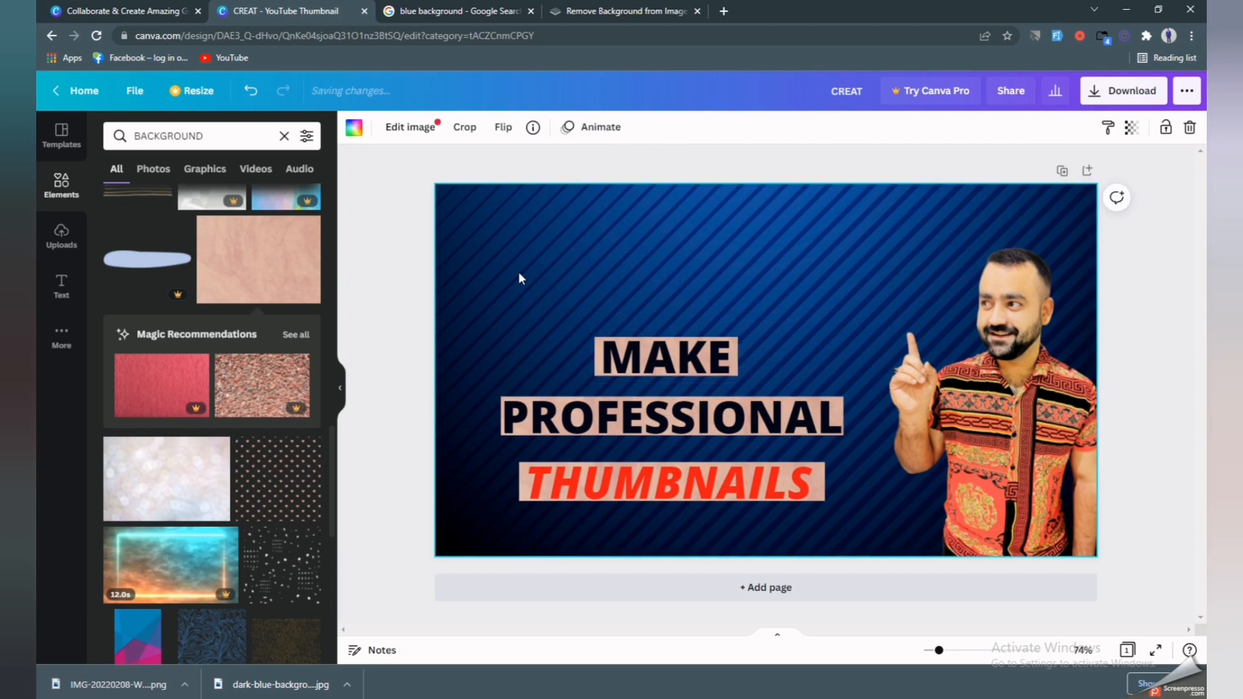
Replace the BACKGROUND elements search with YOUTUBE, add a YouTube logo, and nudge MAKE back.
left_click(242, 134)
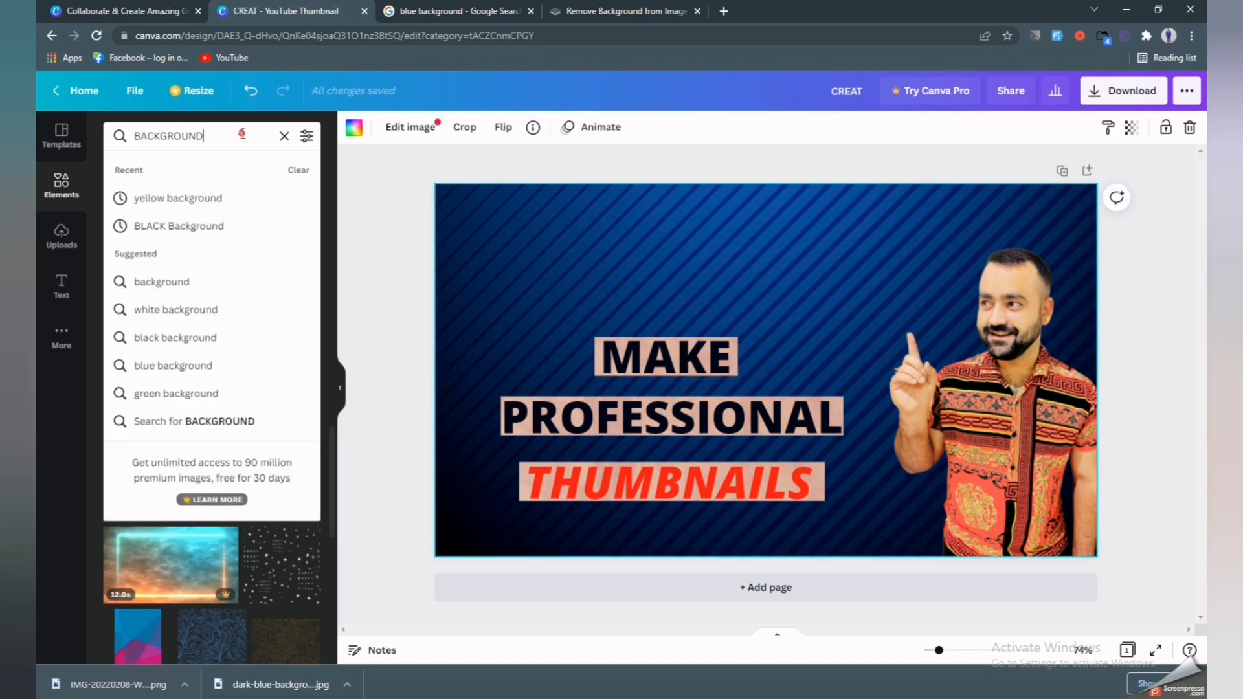
left_click(283, 136)
type("Y")
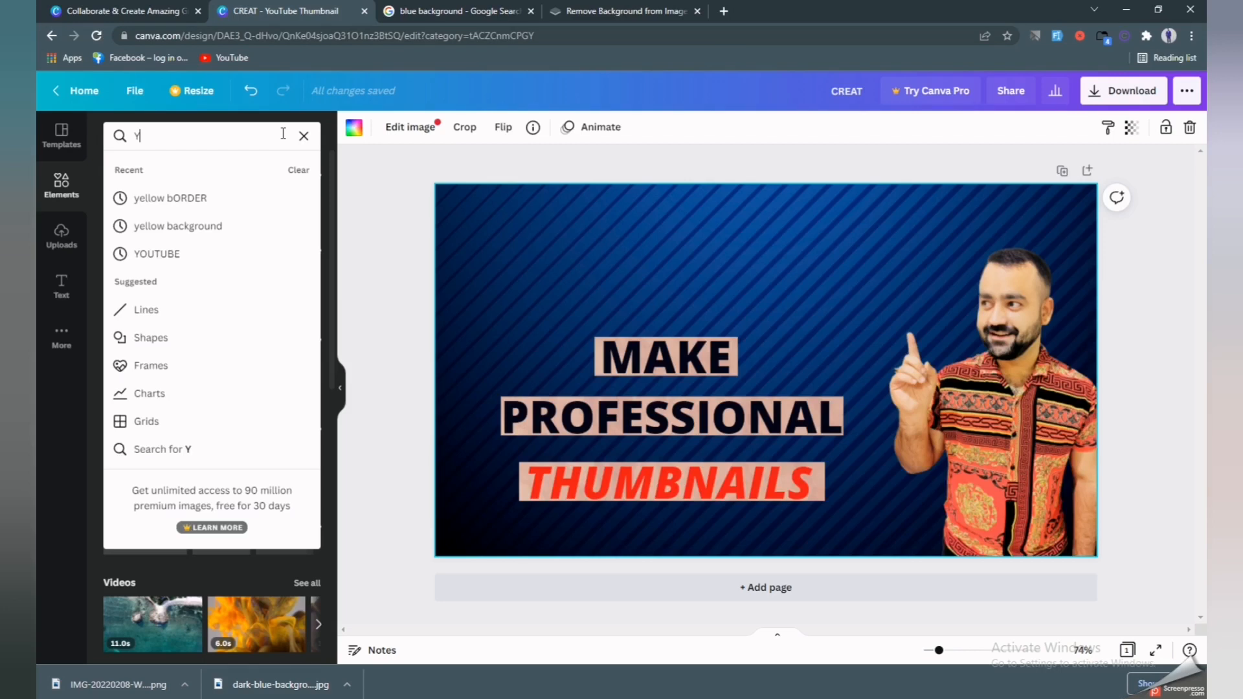
type("OUTUBE")
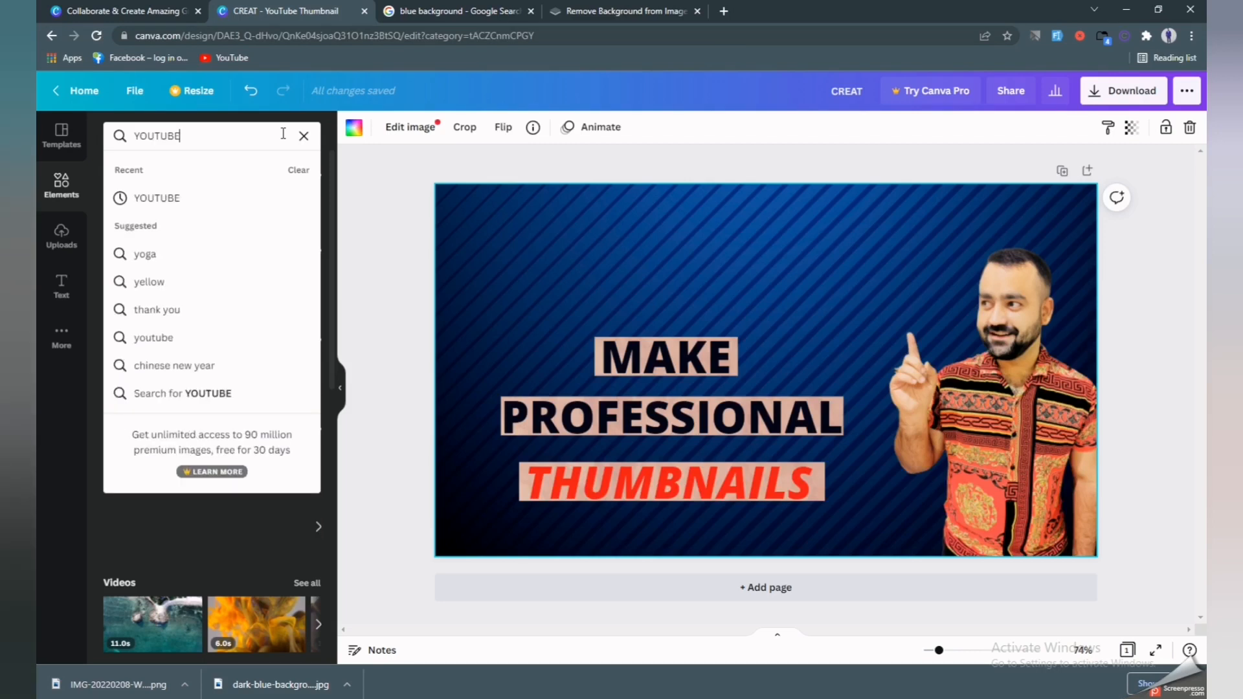
key("Return")
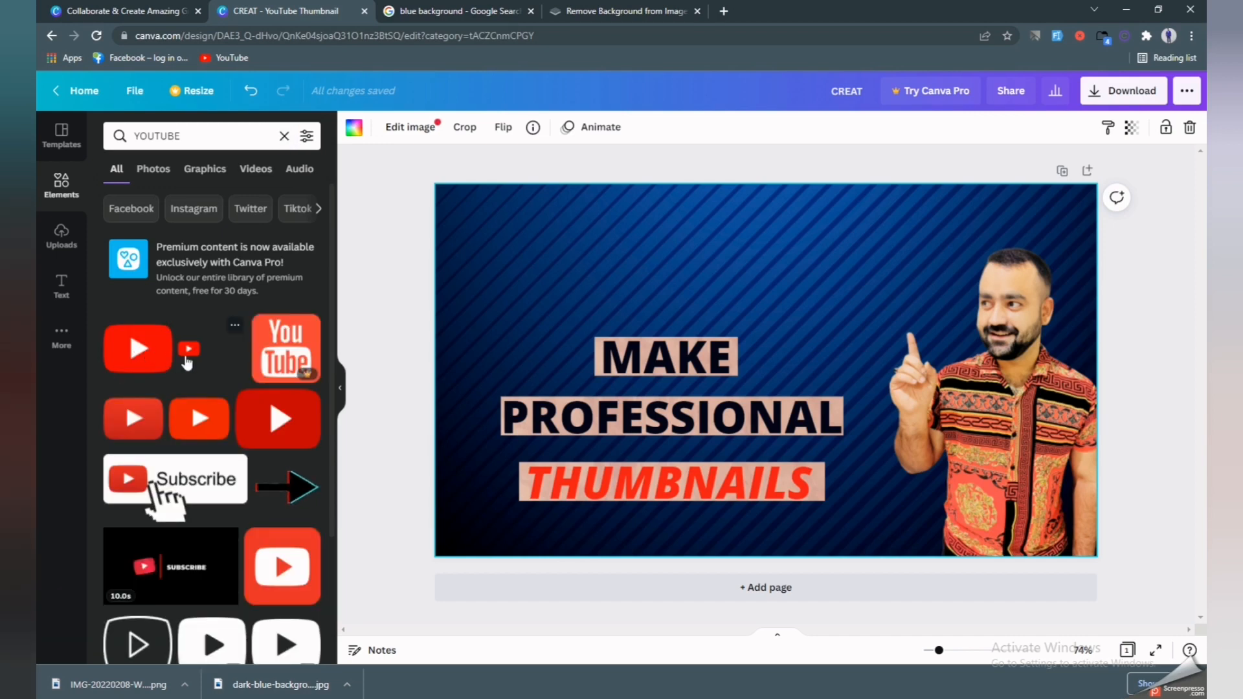
left_click(161, 360)
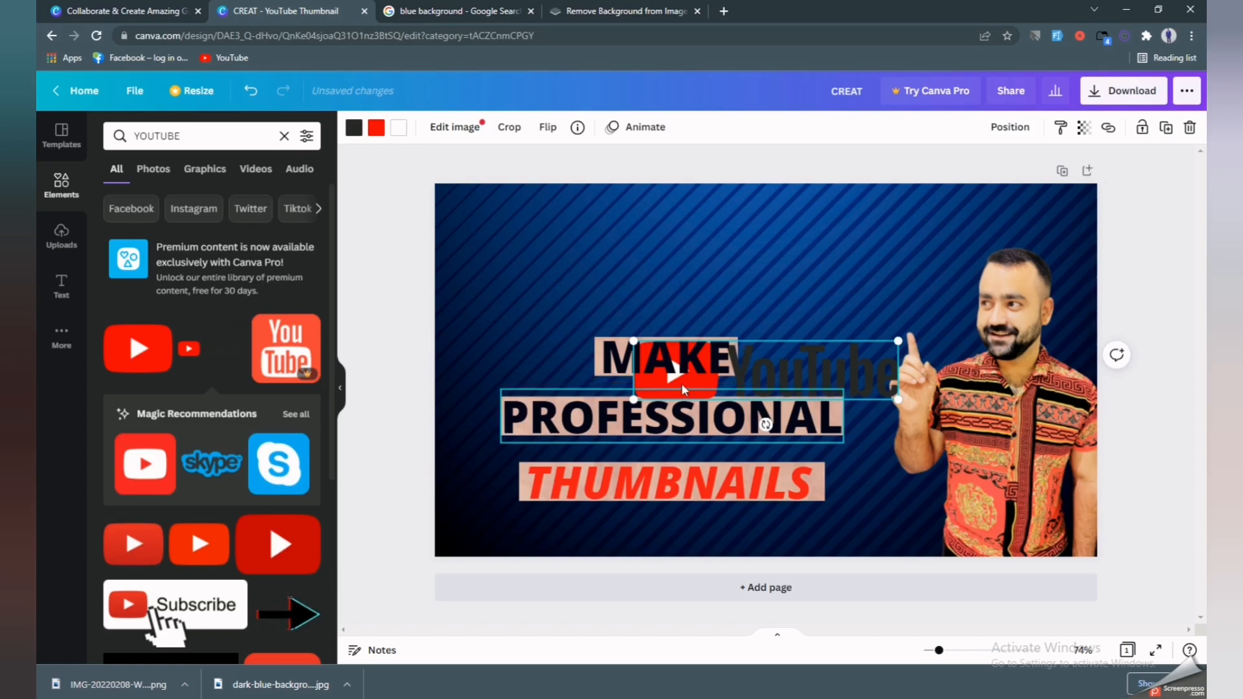
mouse_move(660, 361)
left_mouse_down()
mouse_move(767, 325)
mouse_move(659, 355)
left_mouse_up()
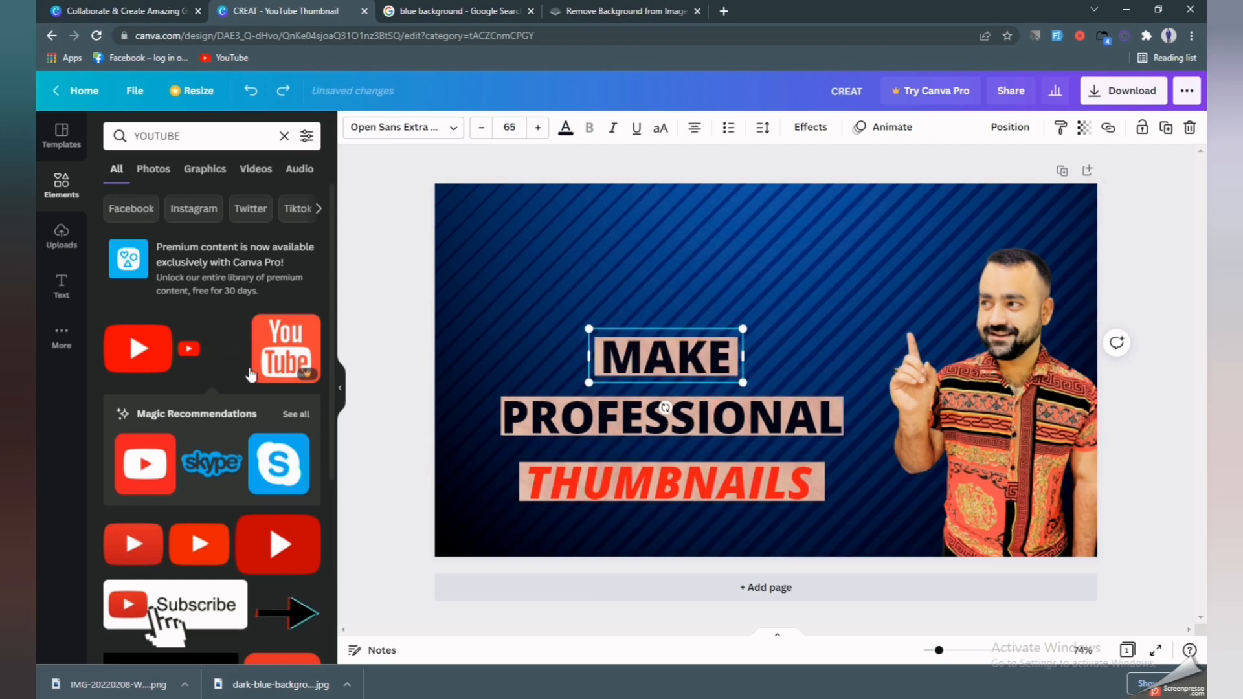
Add the red YouTube play button, shrink it to about 166 by 117, and centre it below THUMBNAILS.
left_click(132, 346)
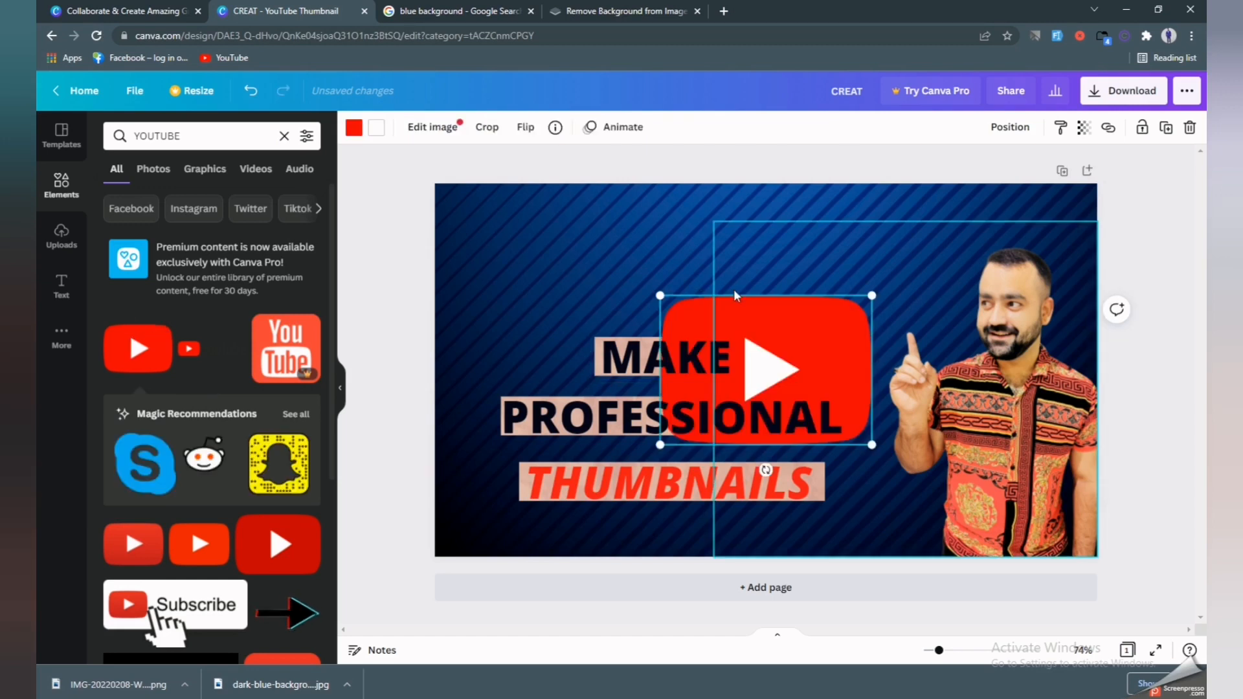
left_click_drag(813, 320, 982, 199)
left_click_drag(1038, 331, 905, 250)
left_click_drag(901, 207, 1065, 228)
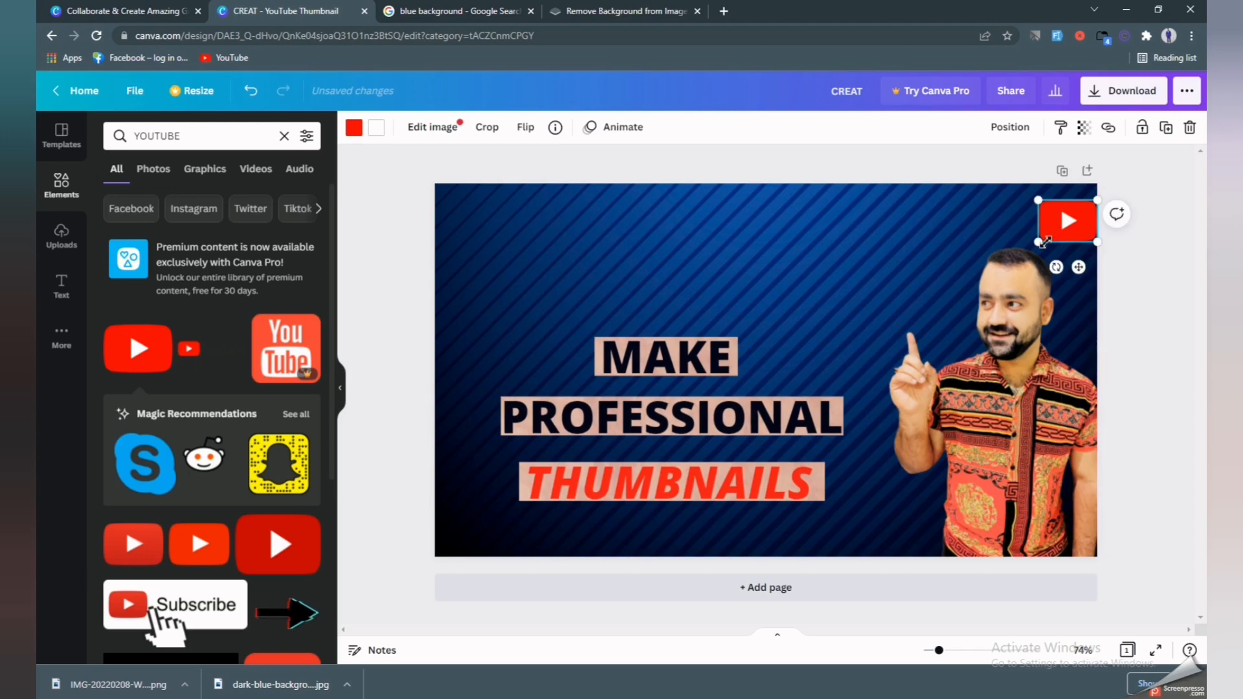
left_click(927, 223)
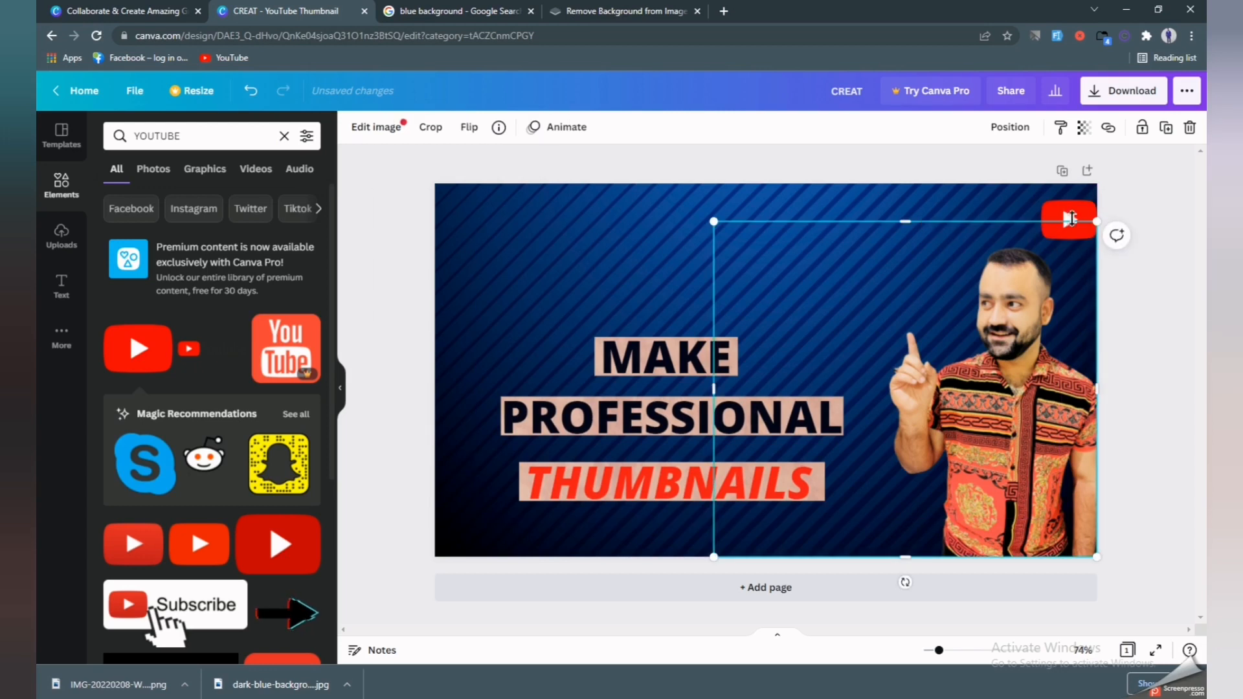
left_click_drag(1072, 218, 668, 520)
left_click(459, 239)
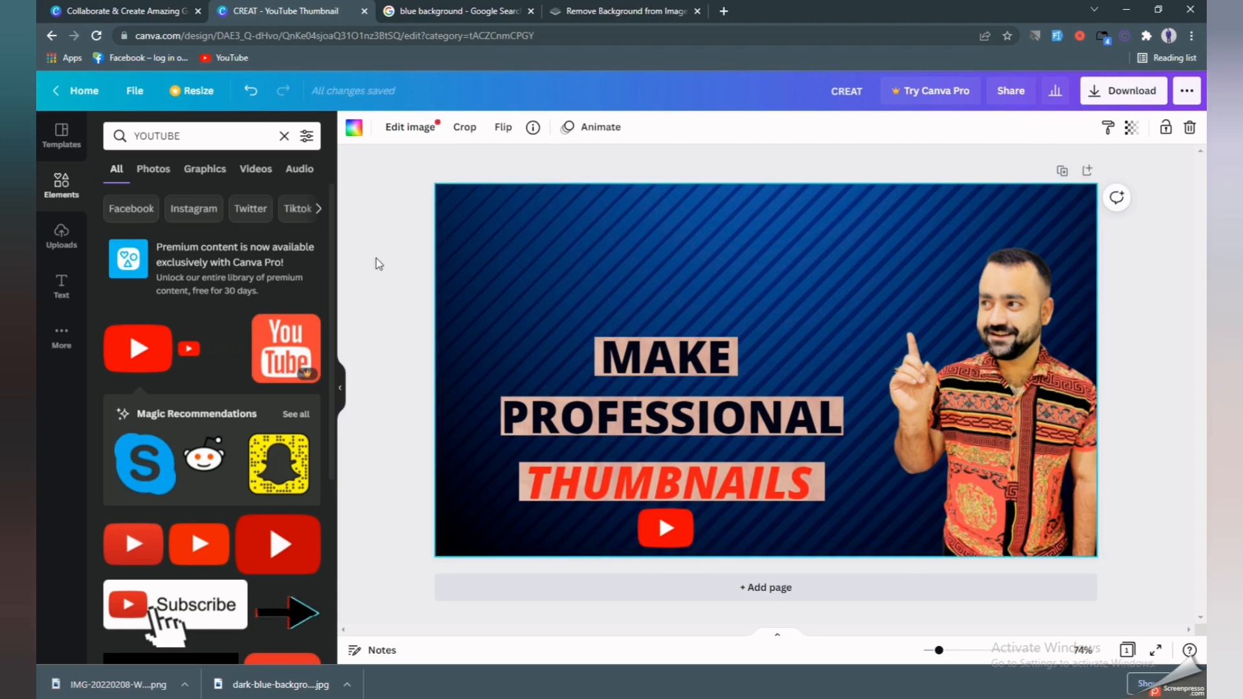
Place the Gmail accounts thumbnail from Uploads in the top-left corner, shrunk to about 303 by 170.
left_click(70, 244)
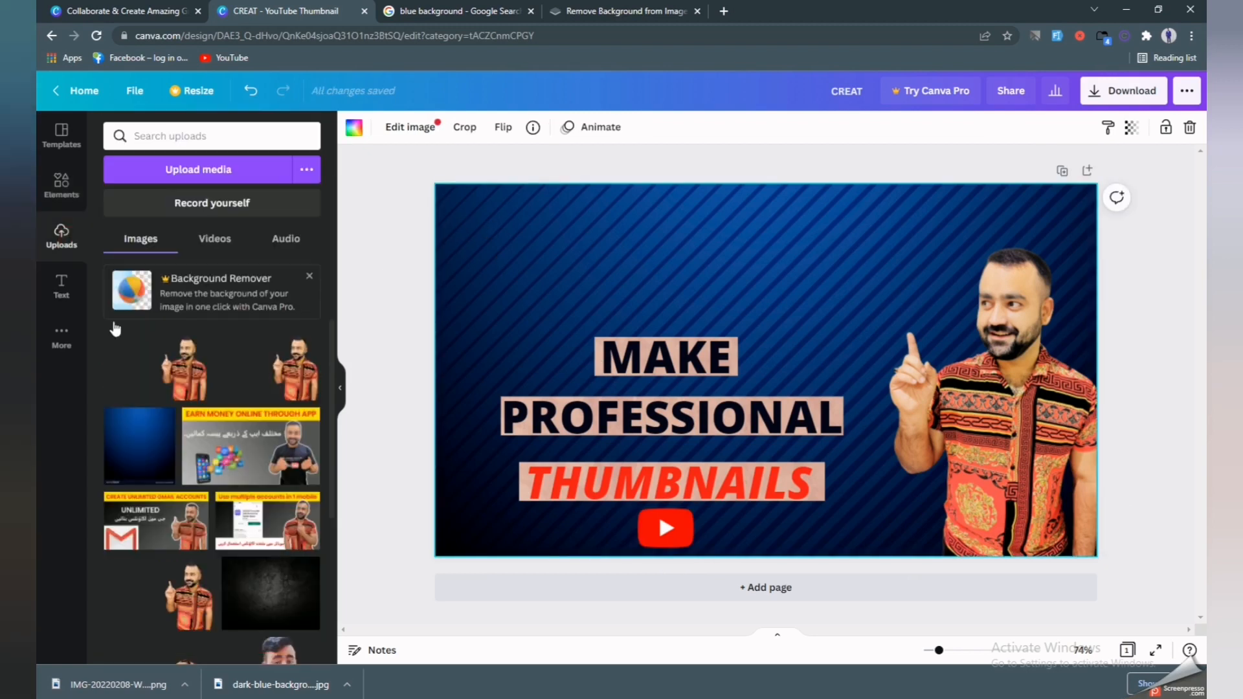
left_click(116, 505)
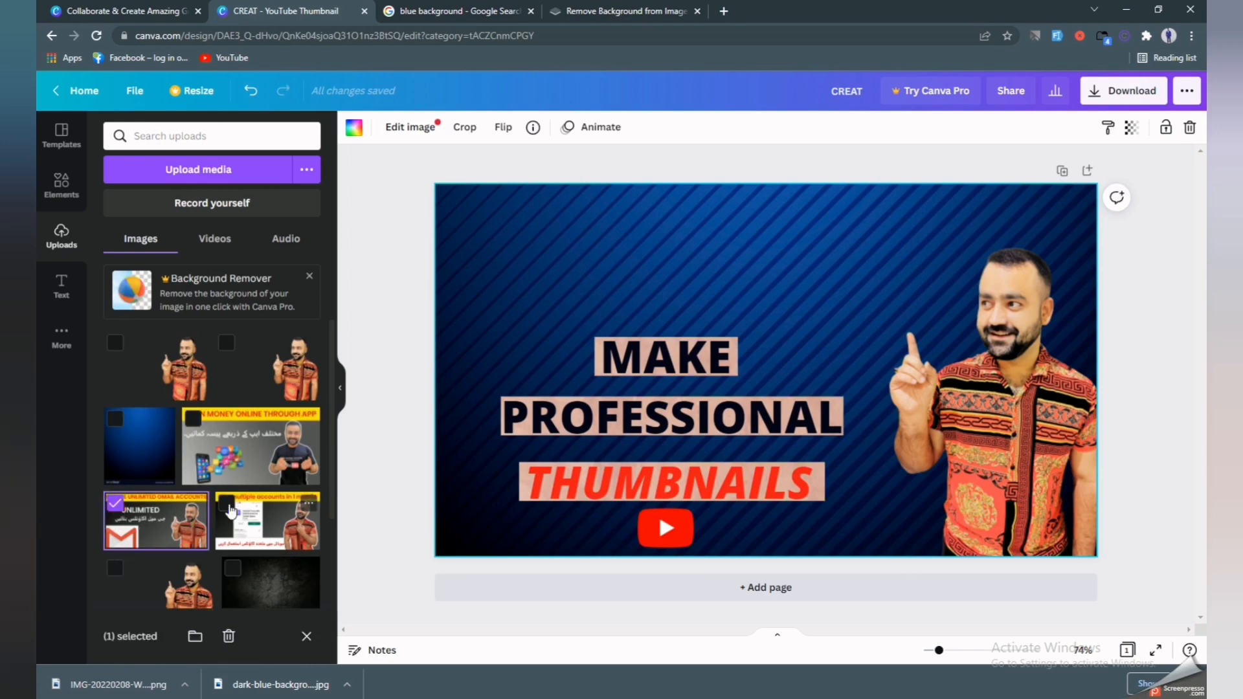
left_click_drag(160, 517, 555, 243)
left_click_drag(908, 449, 664, 282)
left_click_drag(582, 268, 532, 250)
left_click_drag(605, 290, 570, 269)
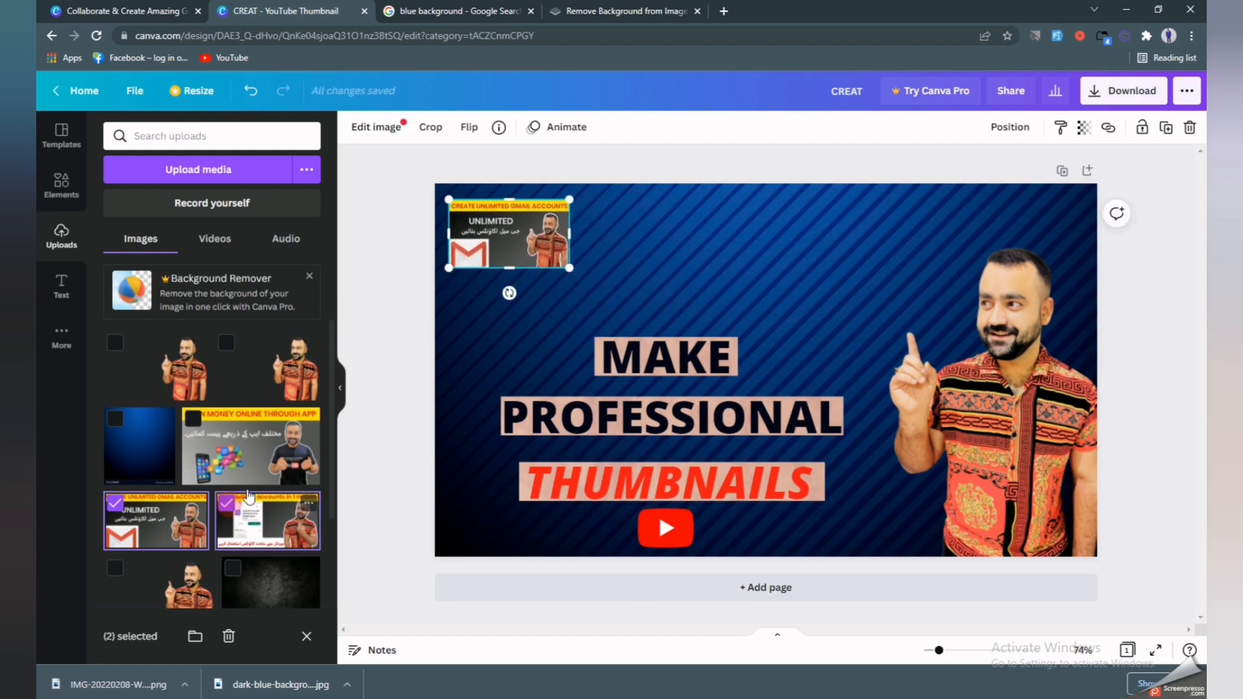
Add a shrunken multiple accounts thumbnail beside the Gmail one, then drag in the earn-money-online image.
left_click(272, 528)
left_click_drag(272, 527, 783, 360)
left_click_drag(983, 326, 684, 272)
left_click_drag(616, 249, 644, 242)
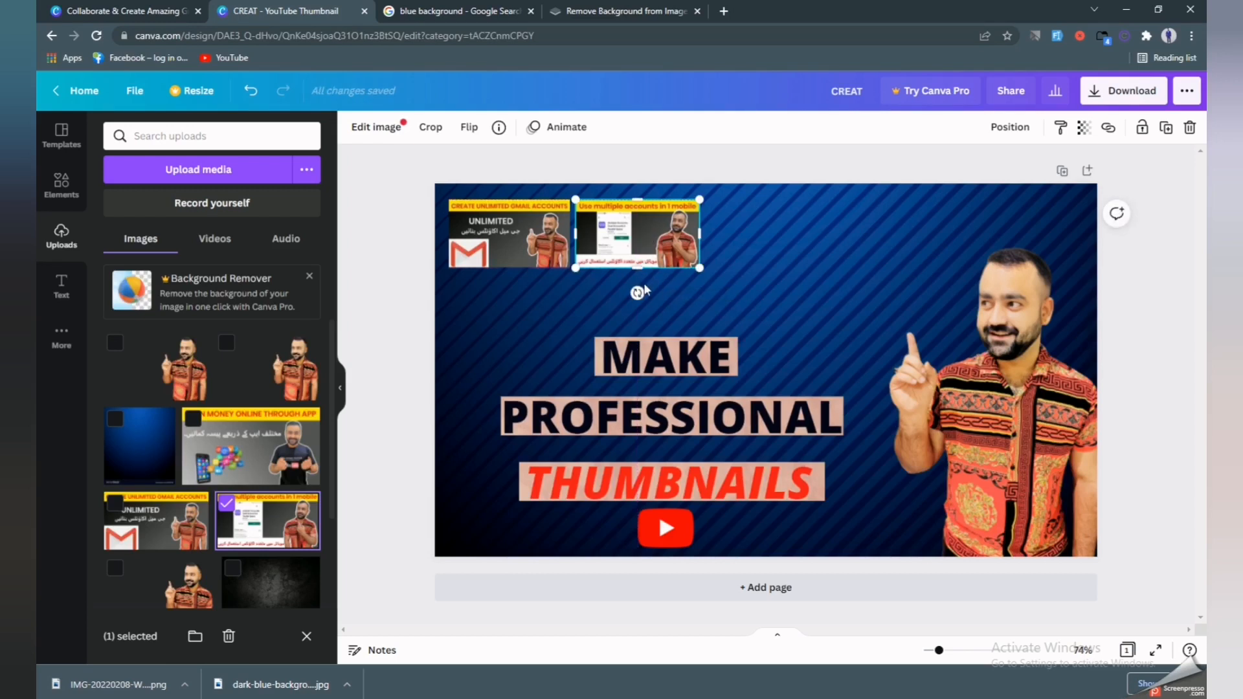
left_click_drag(635, 230, 648, 230)
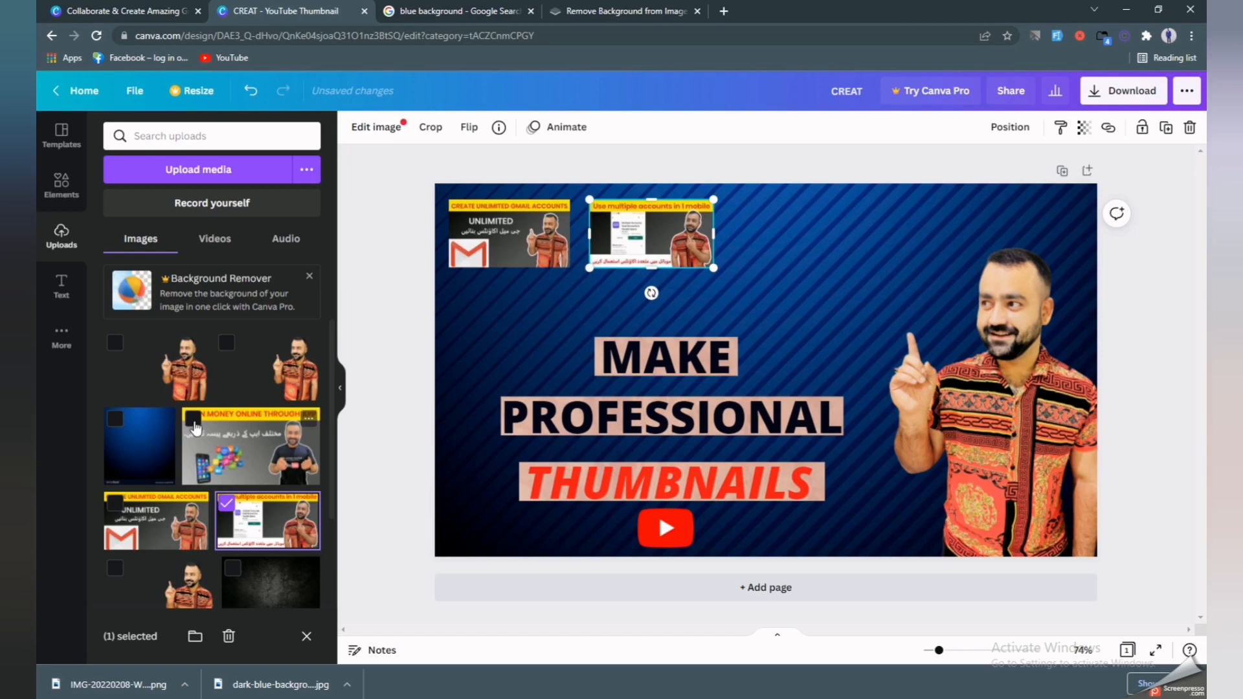
left_click_drag(252, 447, 824, 247)
Undo the background swap and place the earn-money-online thumbnail, about 310 by 175, in the top row.
key("ctrl+z")
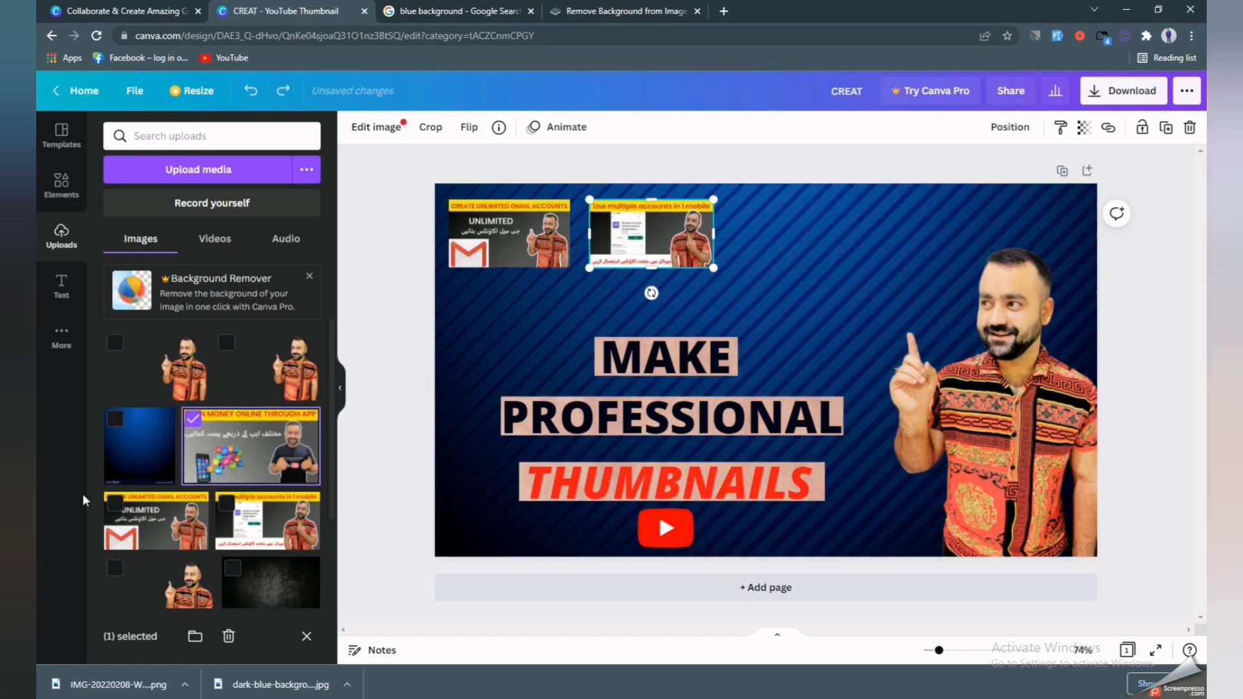
left_click_drag(226, 442, 480, 327)
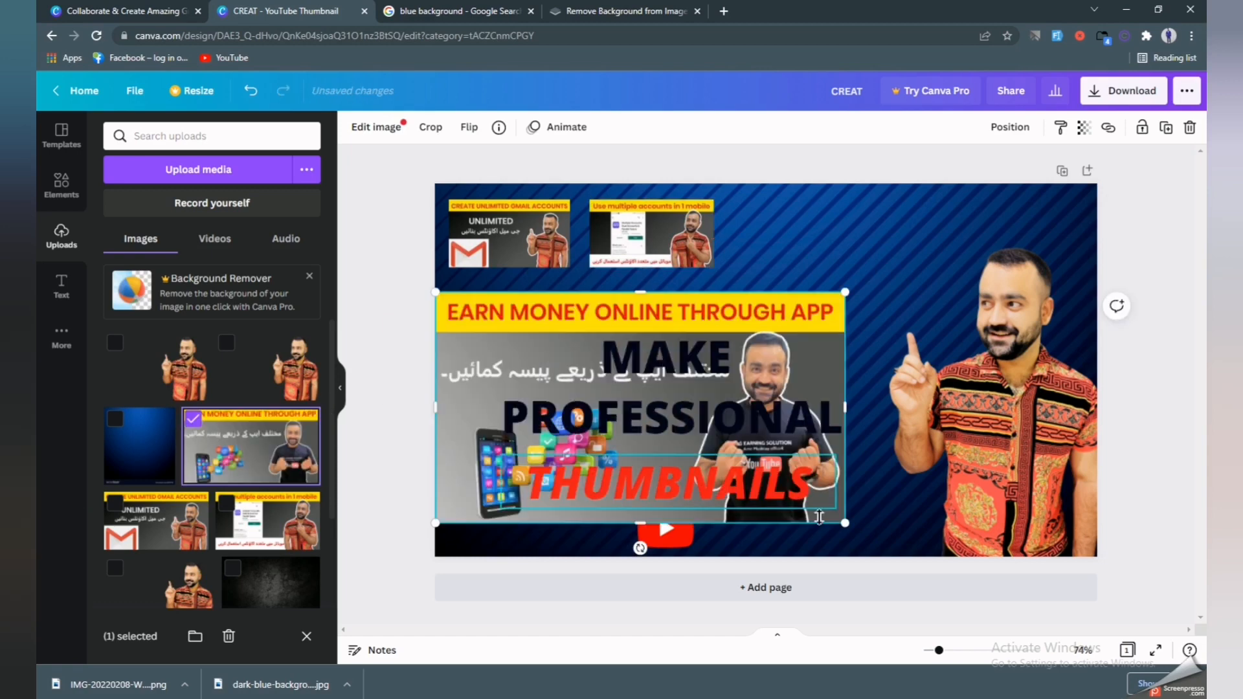
left_click_drag(846, 526, 588, 383)
left_click_drag(555, 367, 555, 366)
left_click_drag(498, 324, 809, 231)
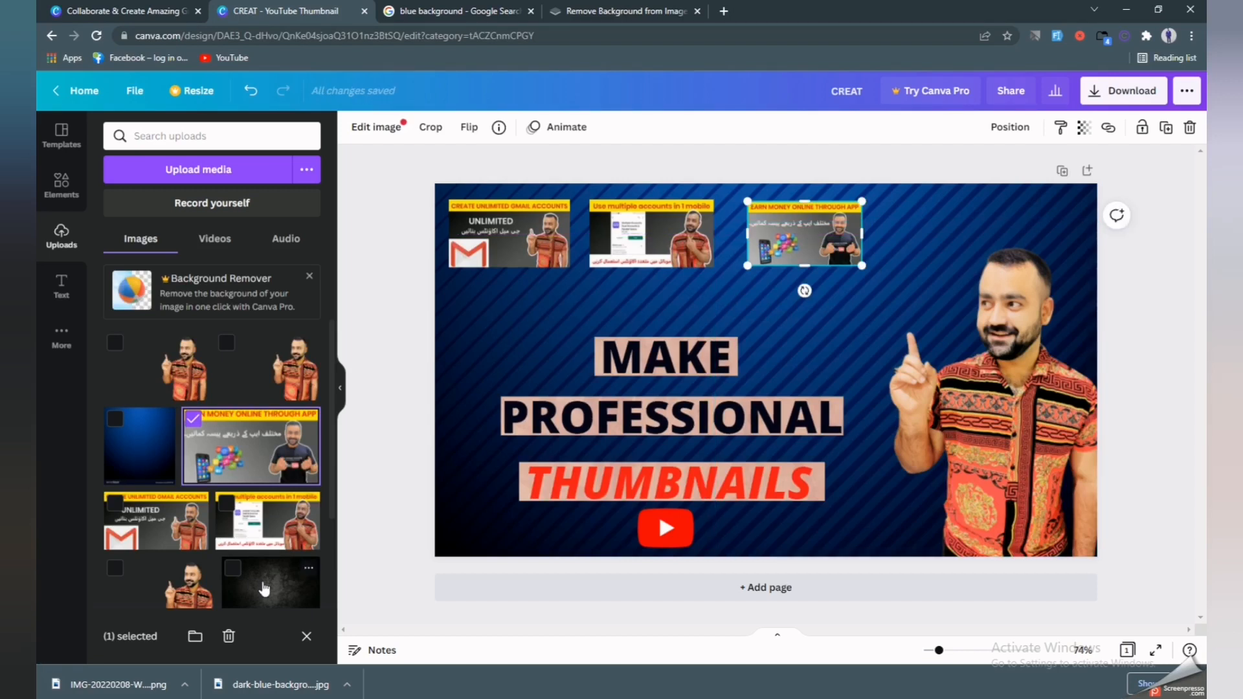
Nudge the Gmail, multiple accounts and earn-money thumbnails slightly left to even out the row.
left_click(454, 391)
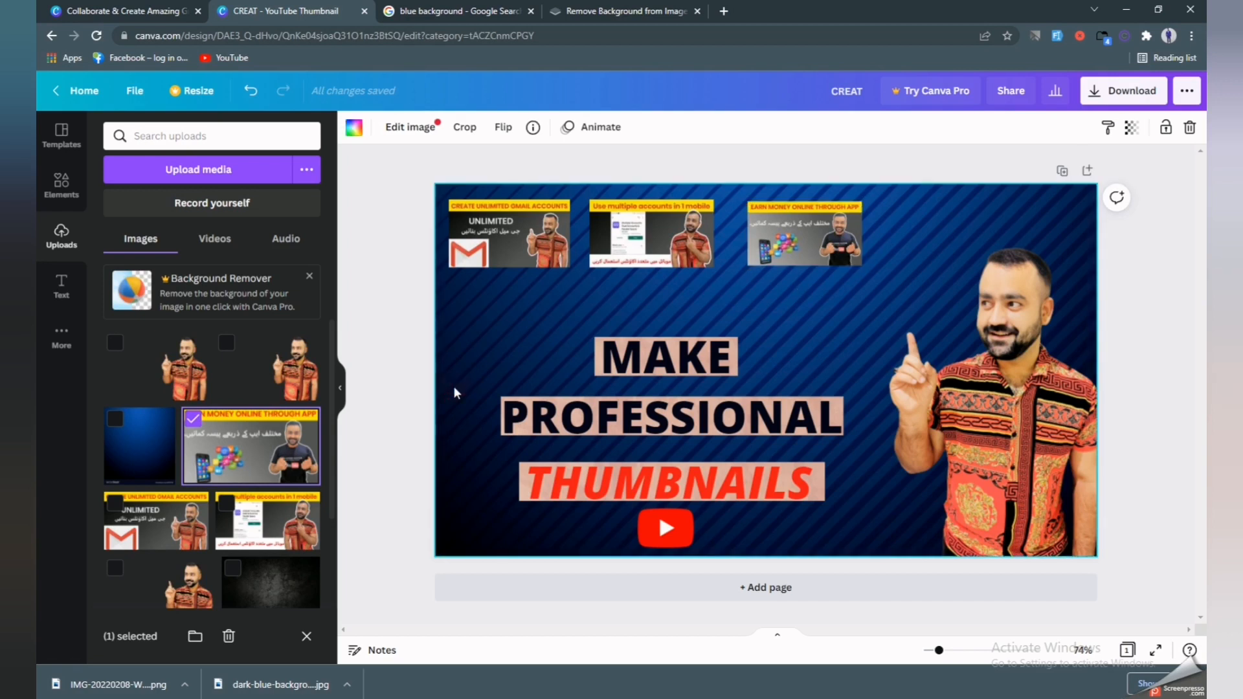
left_click_drag(492, 247, 482, 245)
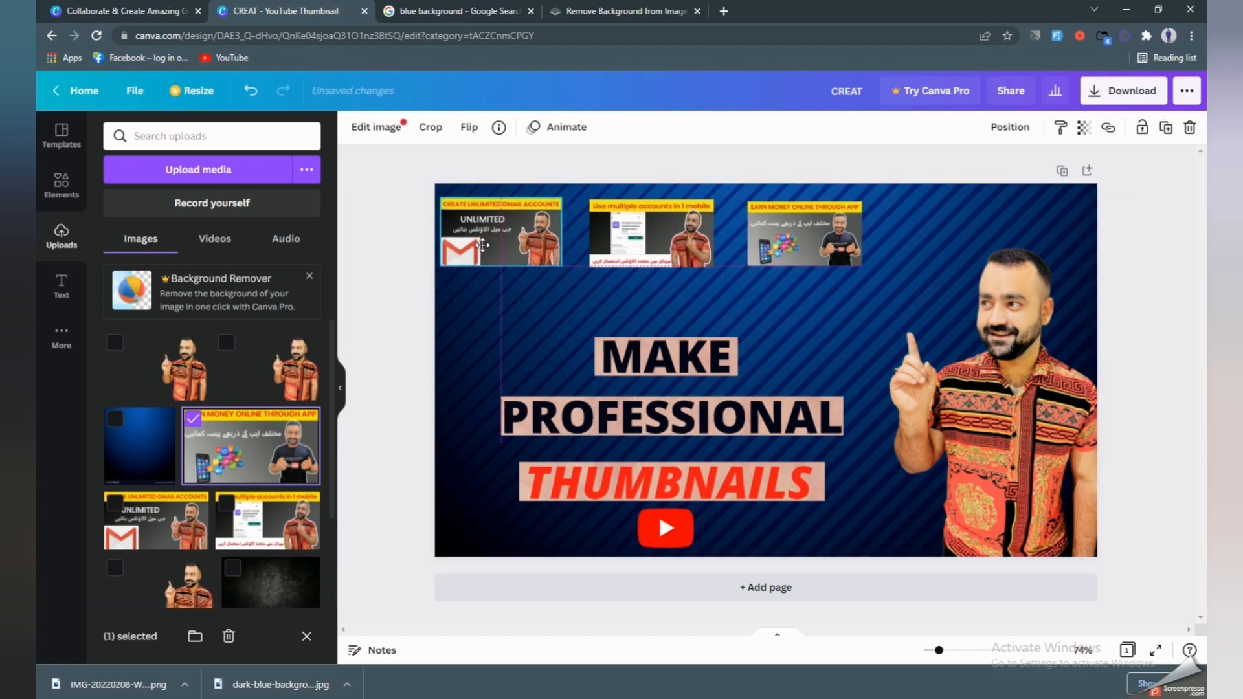
left_click_drag(653, 235, 647, 234)
left_click_drag(787, 228, 776, 228)
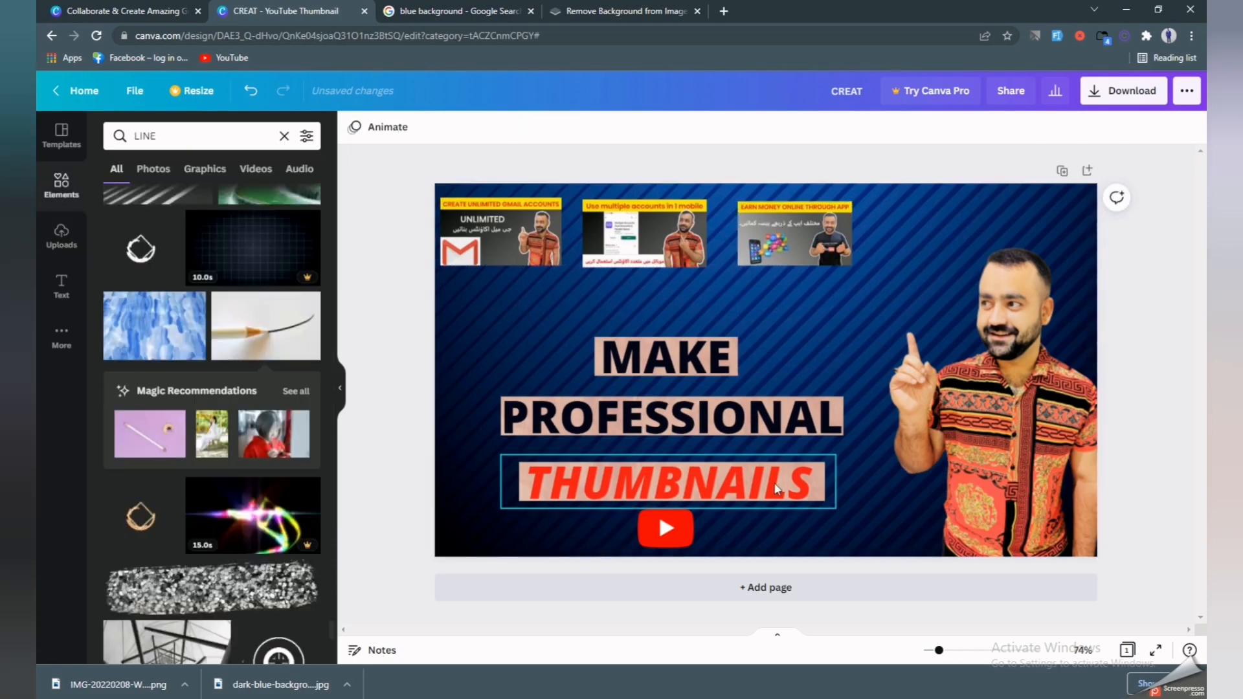
Download the design as a PNG and open the saved CREAT.png.
left_click(1104, 93)
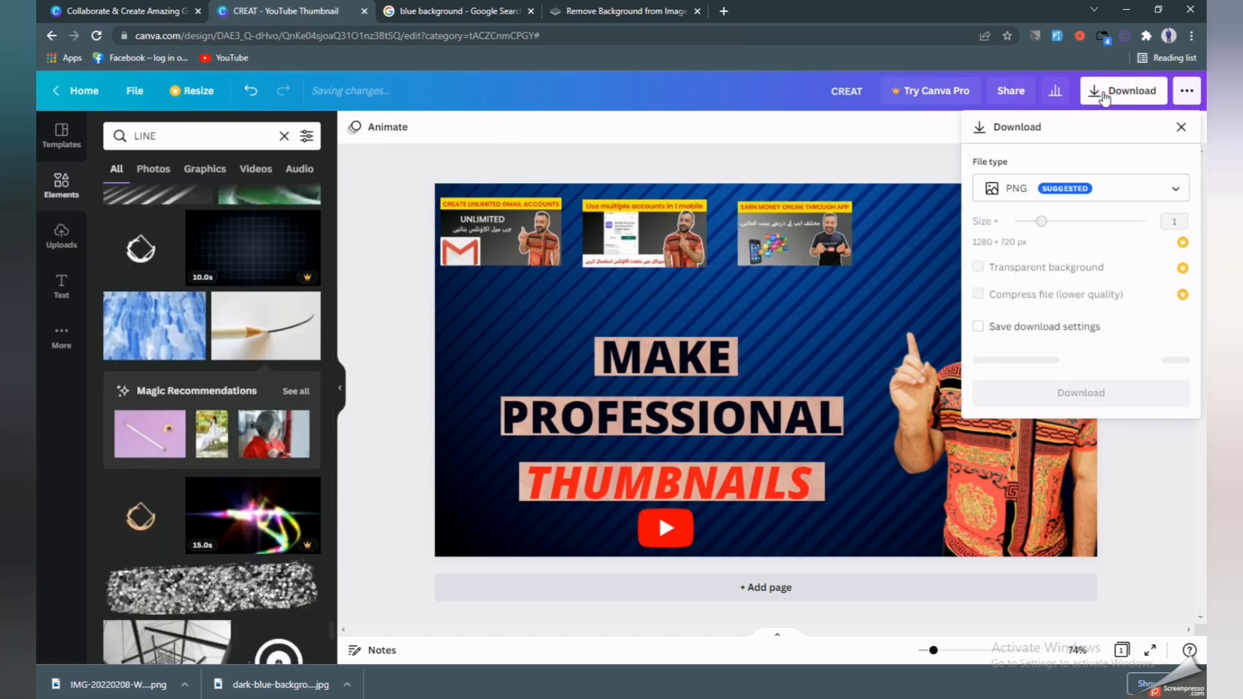
left_click(1078, 392)
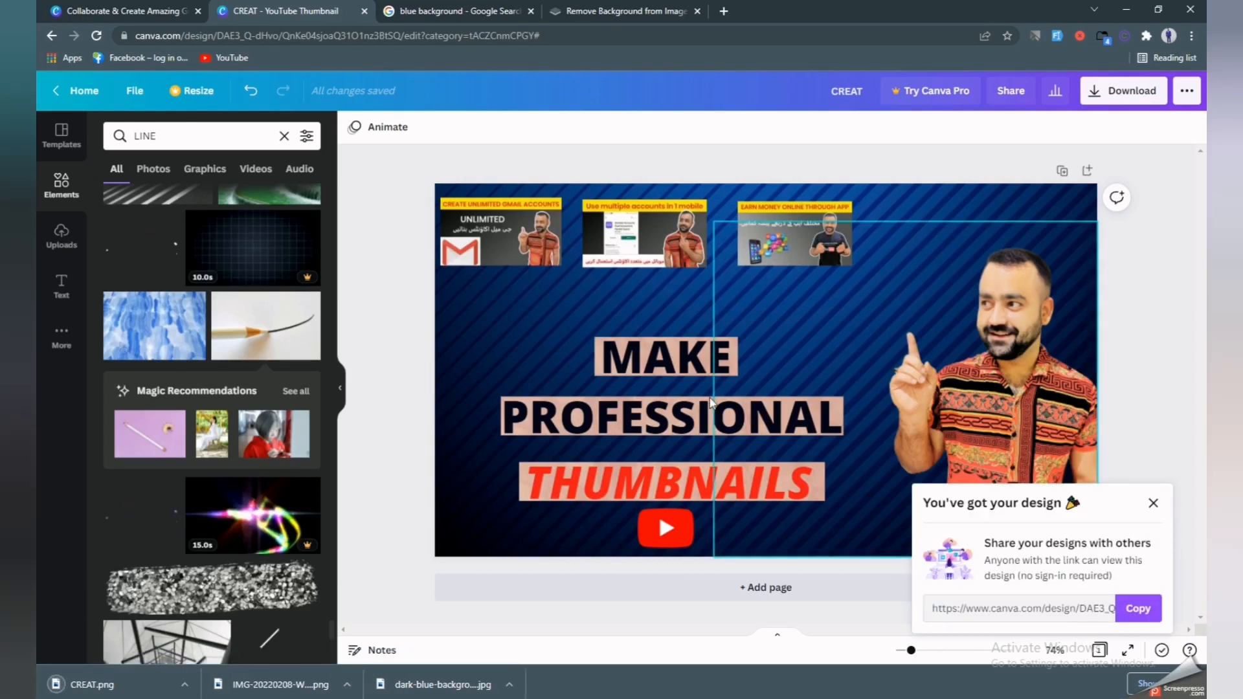
left_click(147, 693)
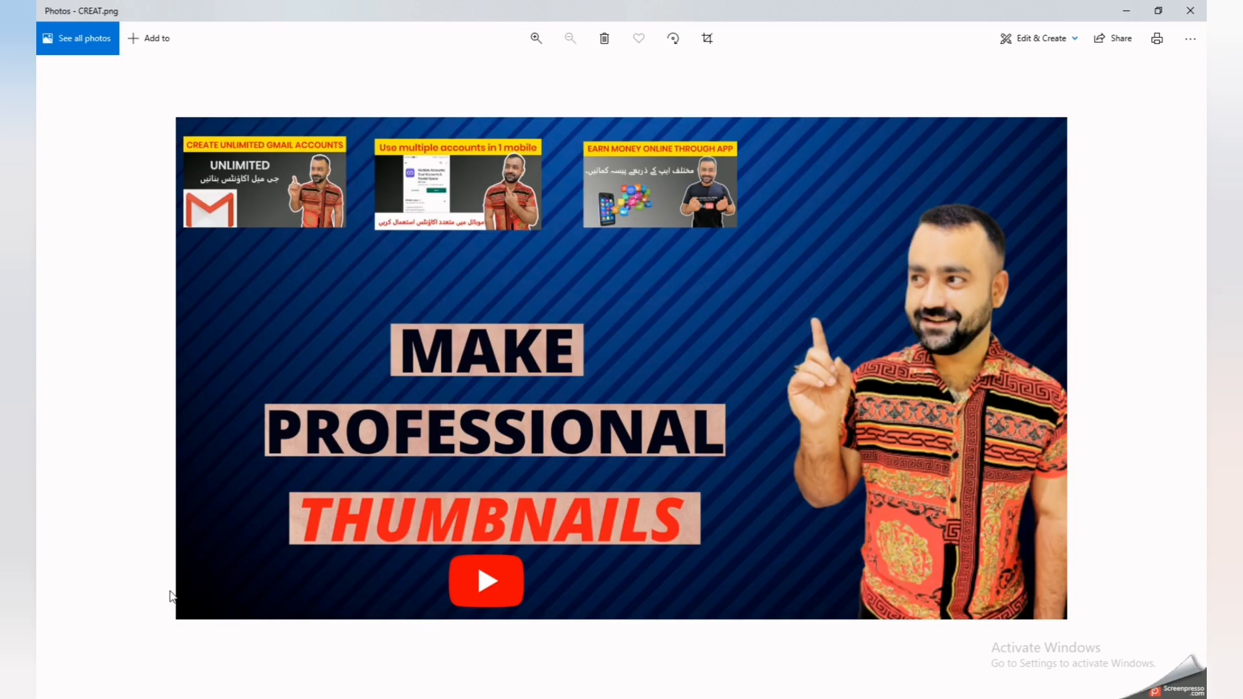